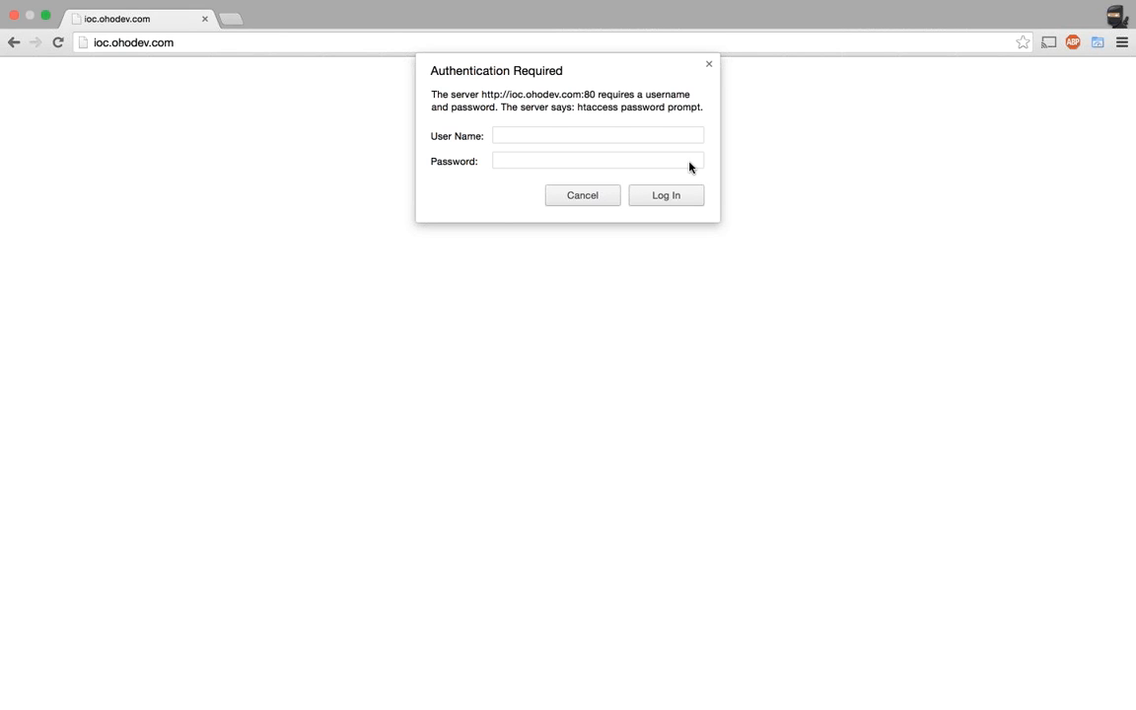
# Get past the server's Authentication Required prompt with the admin user name and its password.
pyautogui.click(632, 135)
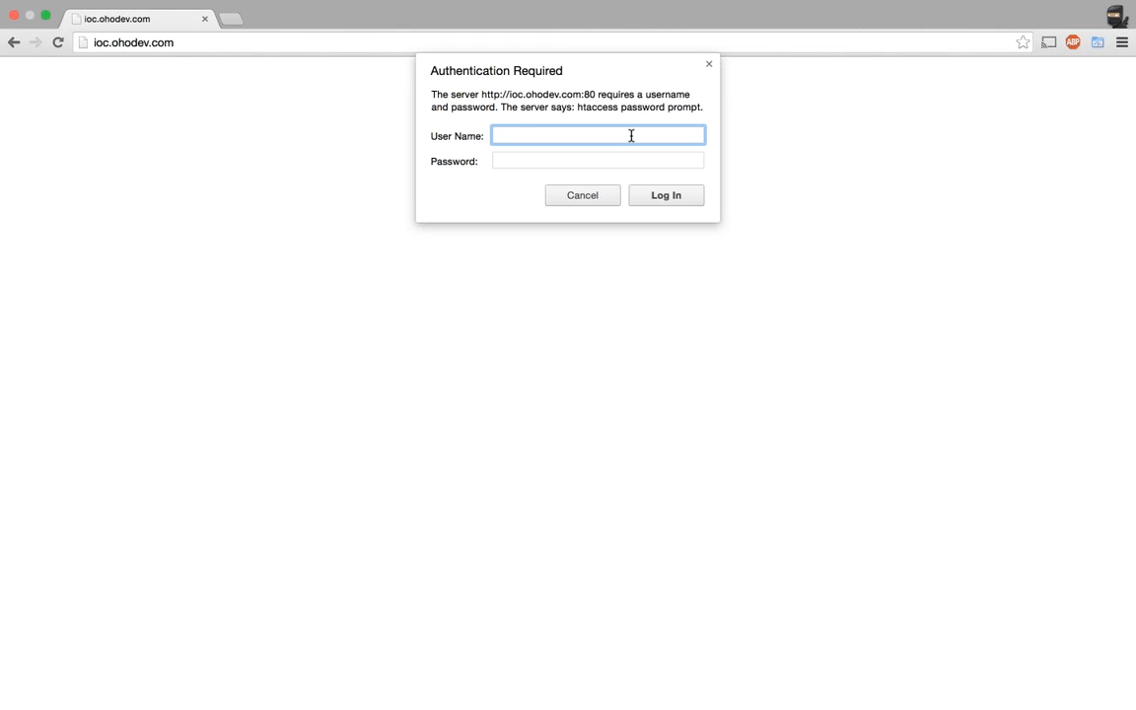
pyautogui.write('admin')
pyautogui.press('Tab')
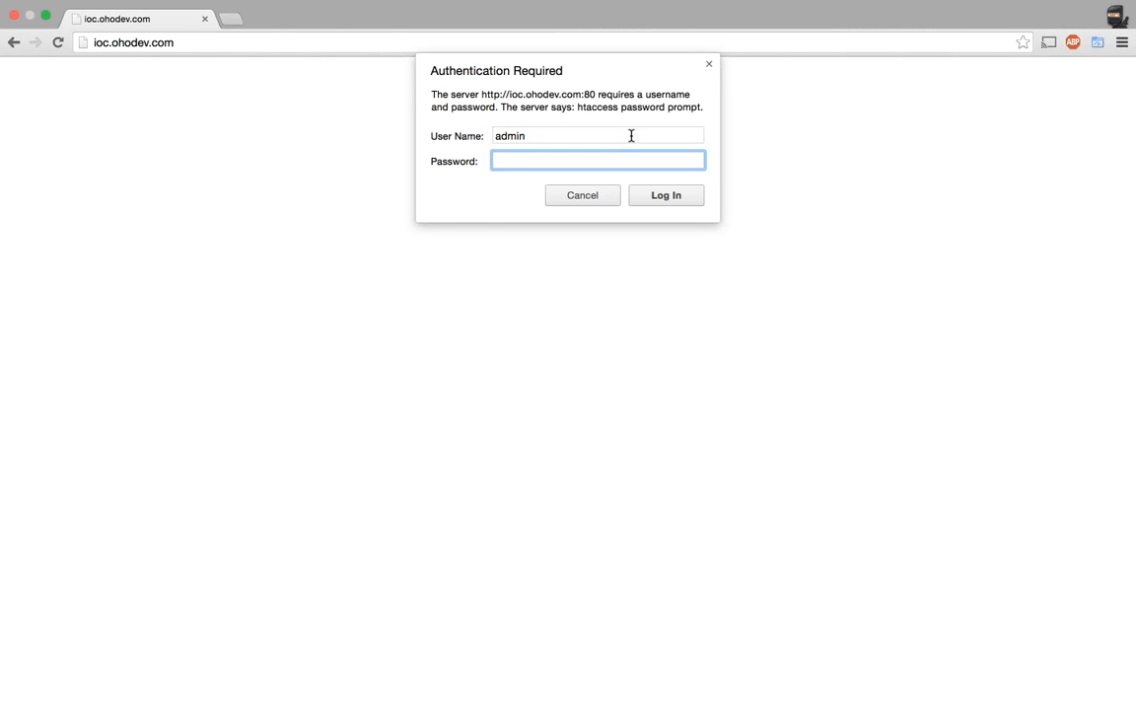
pyautogui.write('password123')
pyautogui.press('Return')
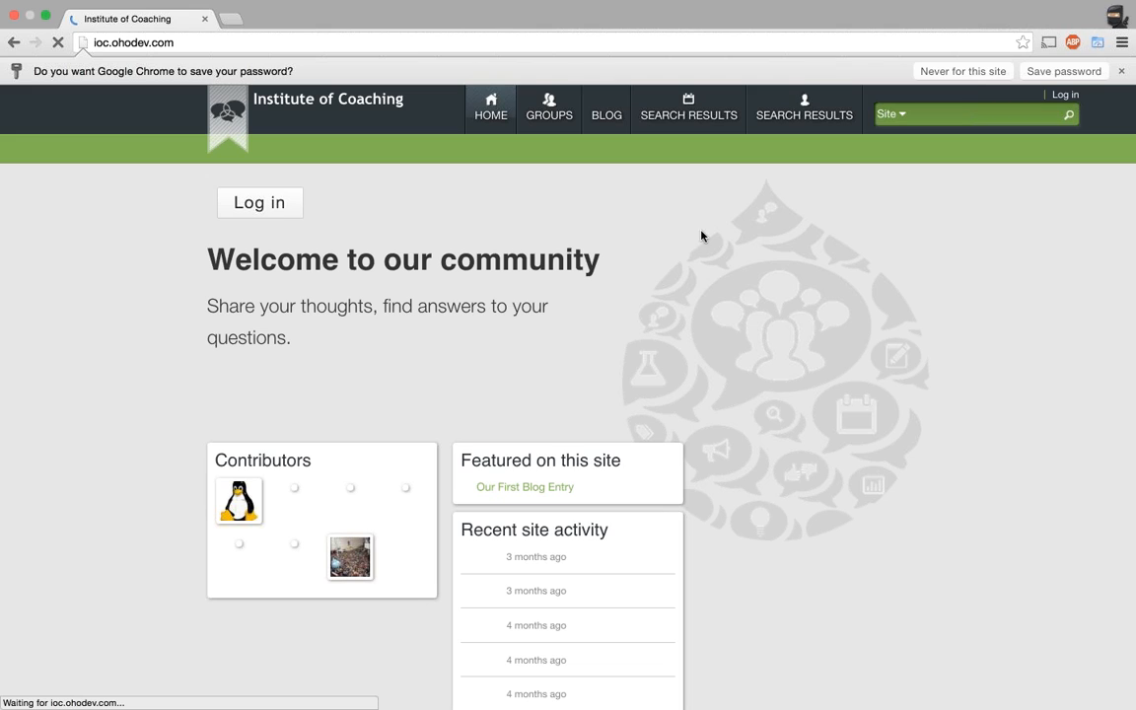
# Decline Chrome's password saving and sign in to Drupal with the account e-mail and password.
pyautogui.click(963, 71)
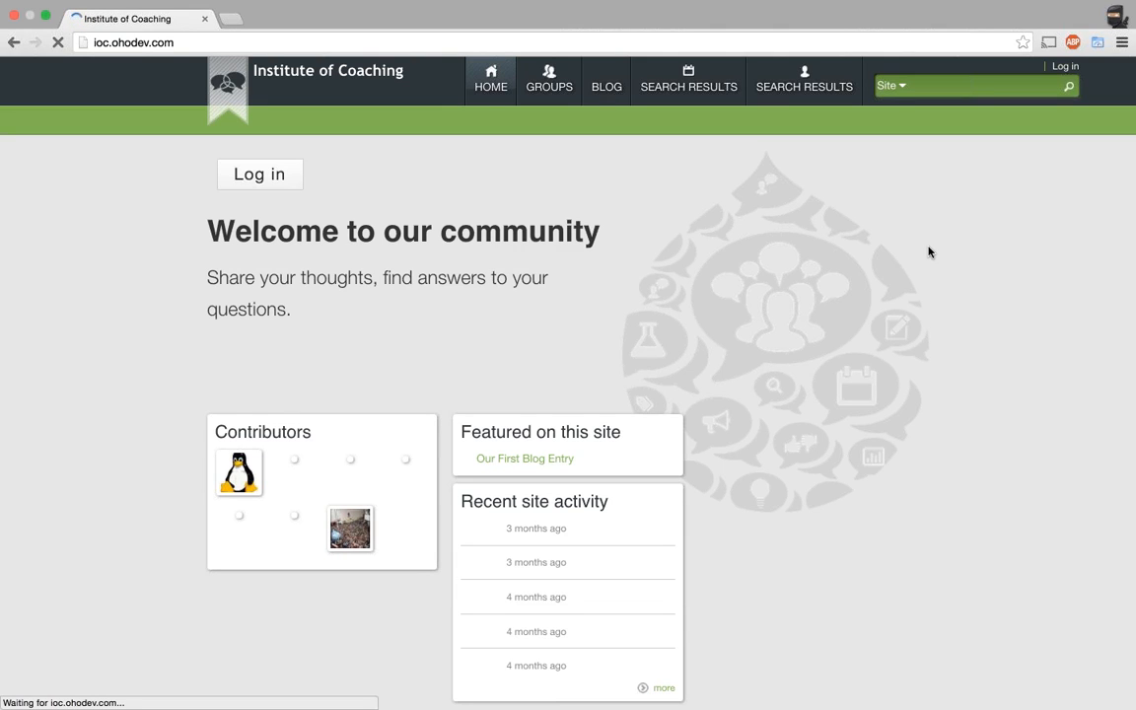
pyautogui.click(274, 184)
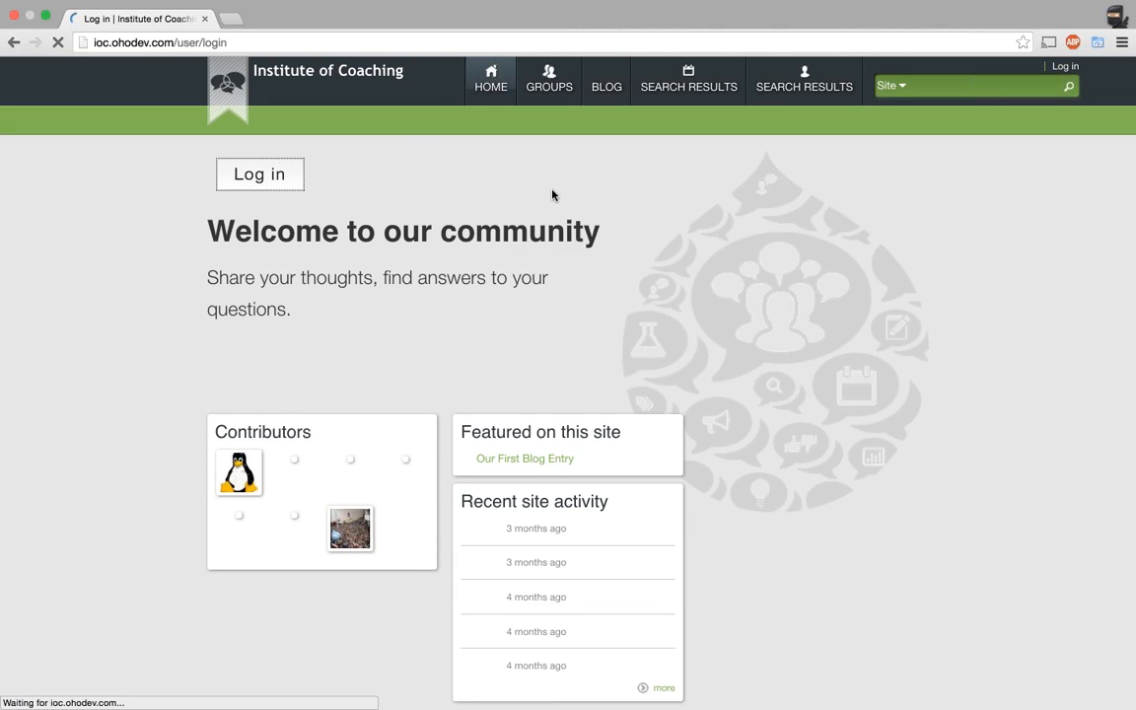
pyautogui.click(361, 319)
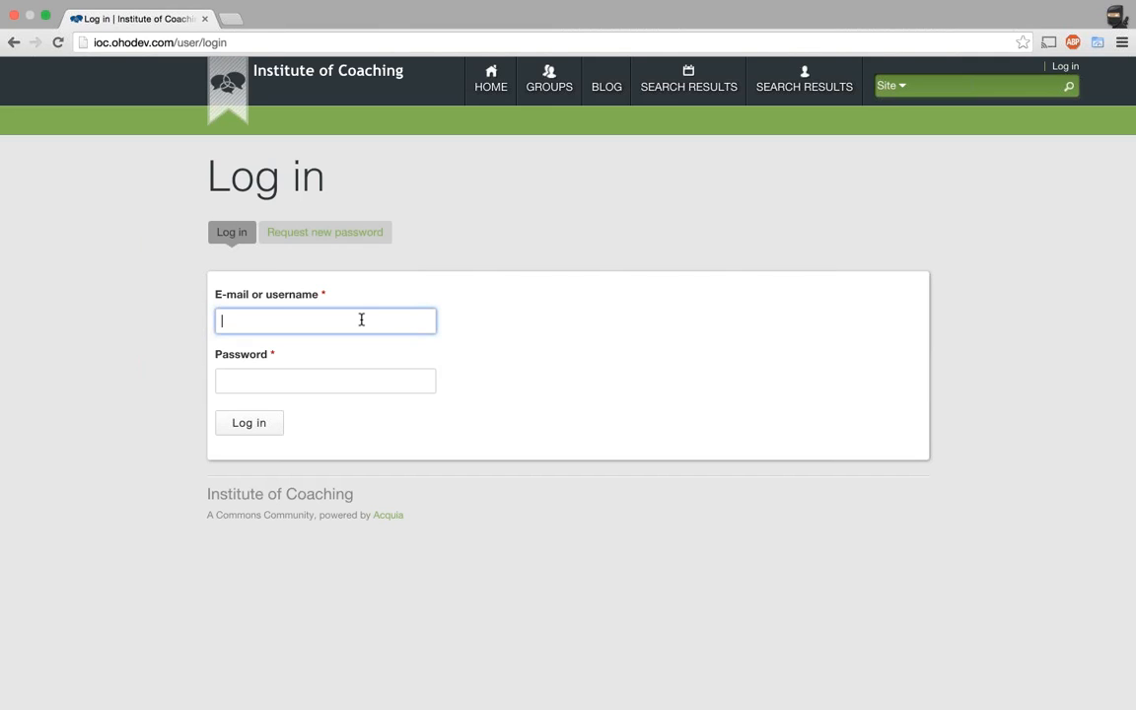
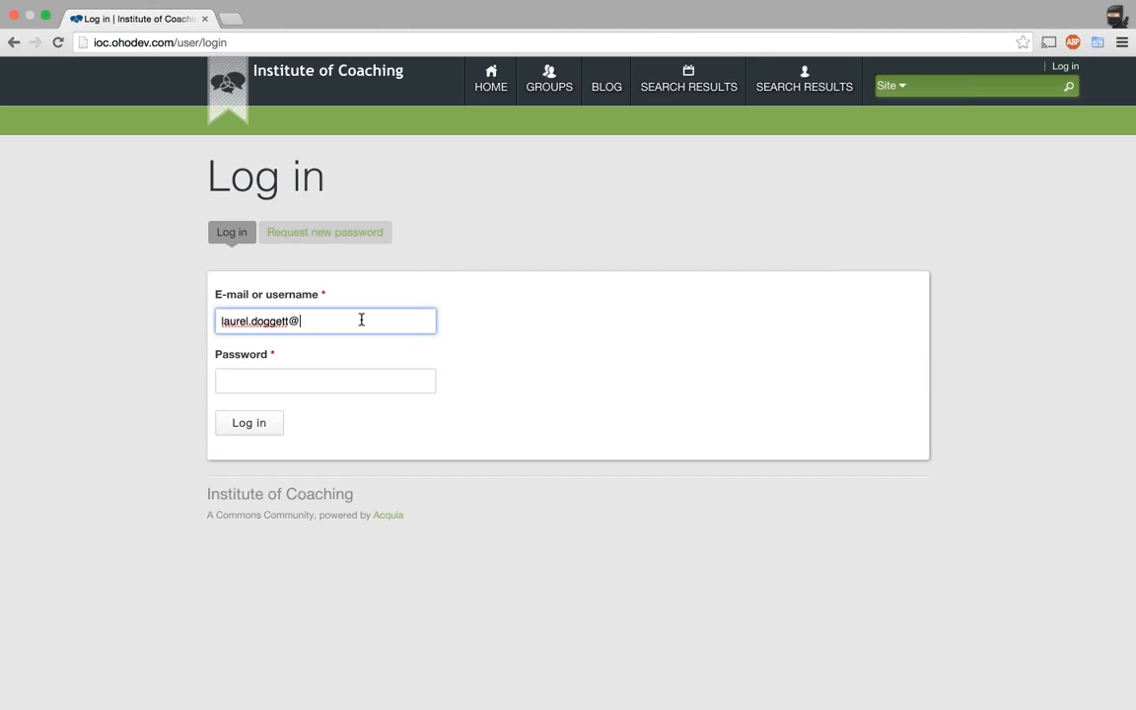
pyautogui.press('Tab')
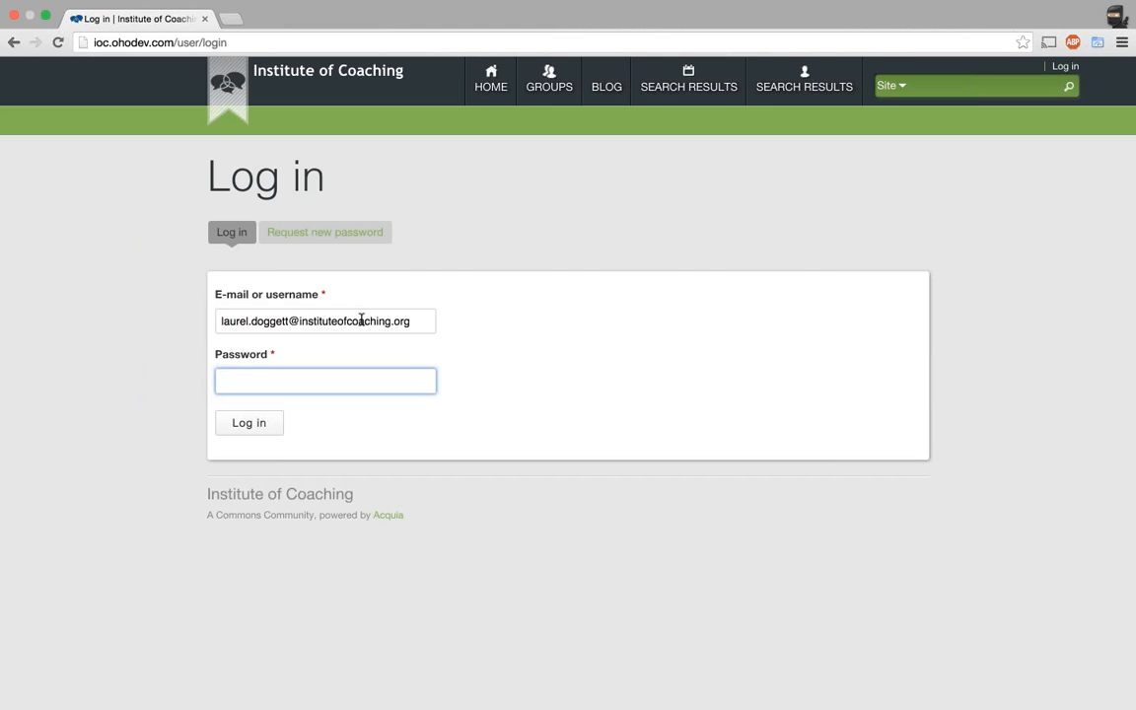
pyautogui.write('••••••••')
pyautogui.press('Tab')
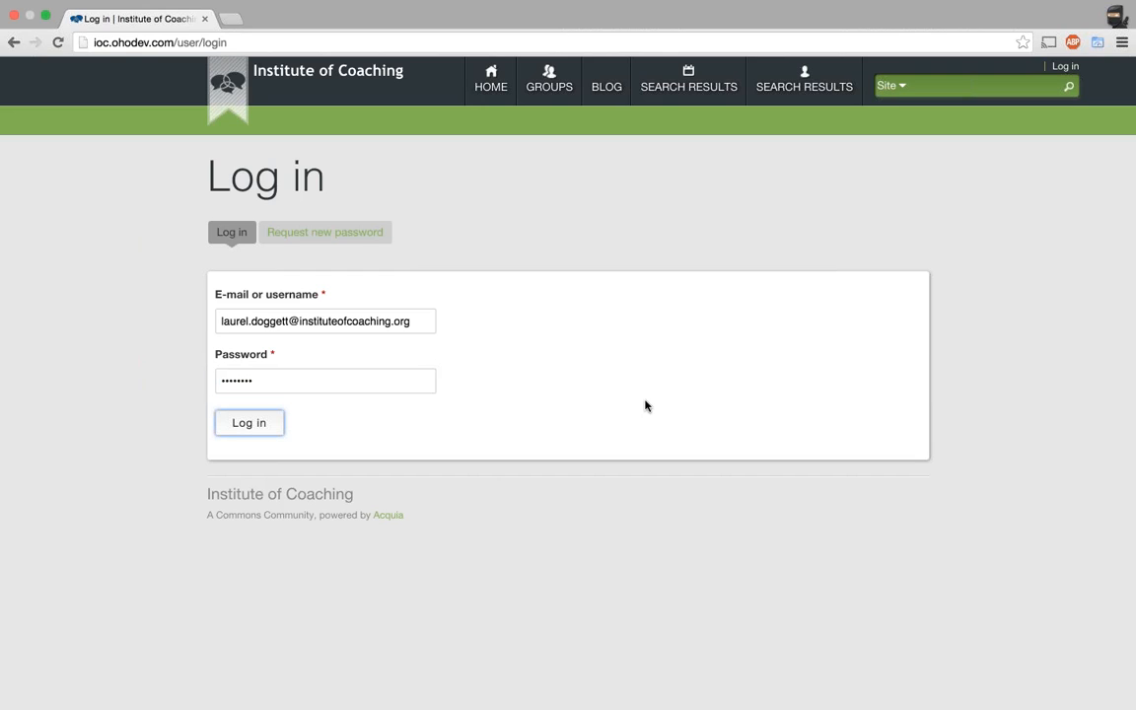
pyautogui.press('Return')
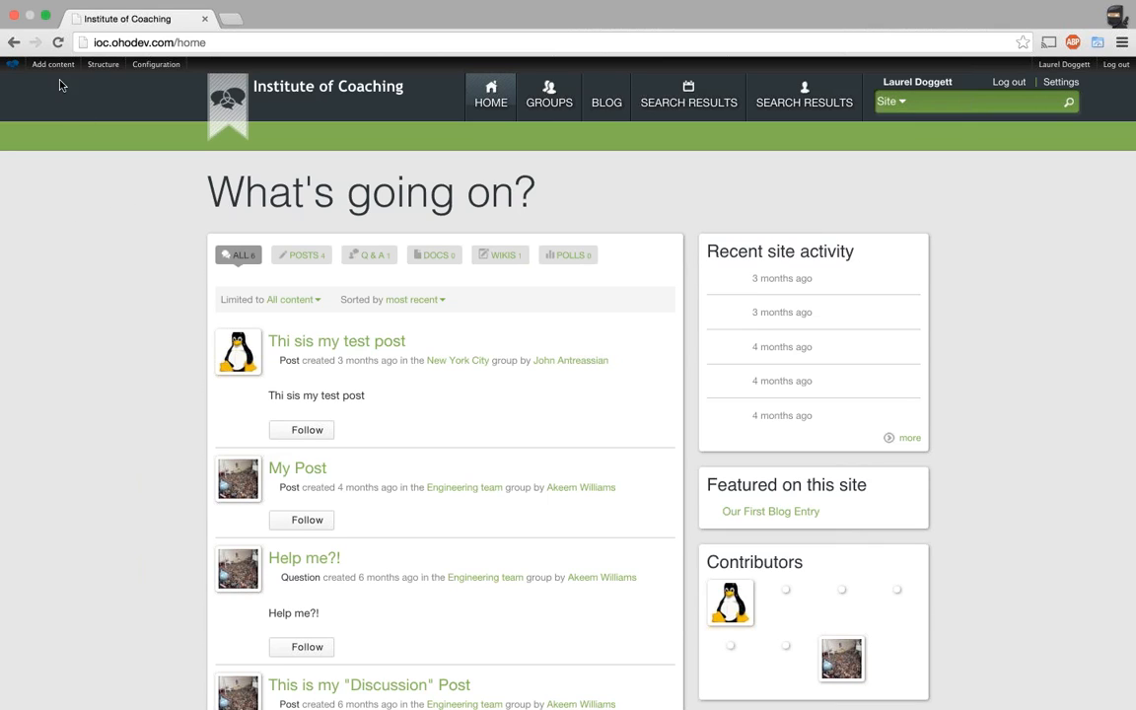
# Start a new Resource from the admin toolbar's Add content menu.
pyautogui.moveTo(56, 67)
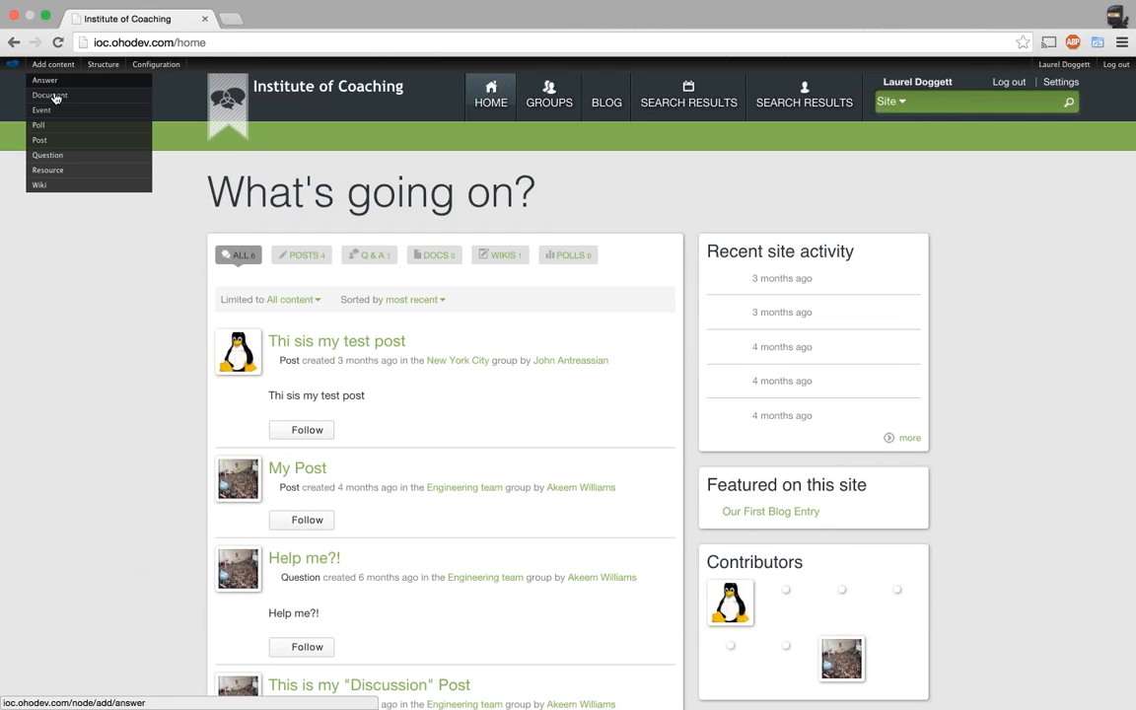
pyautogui.click(49, 171)
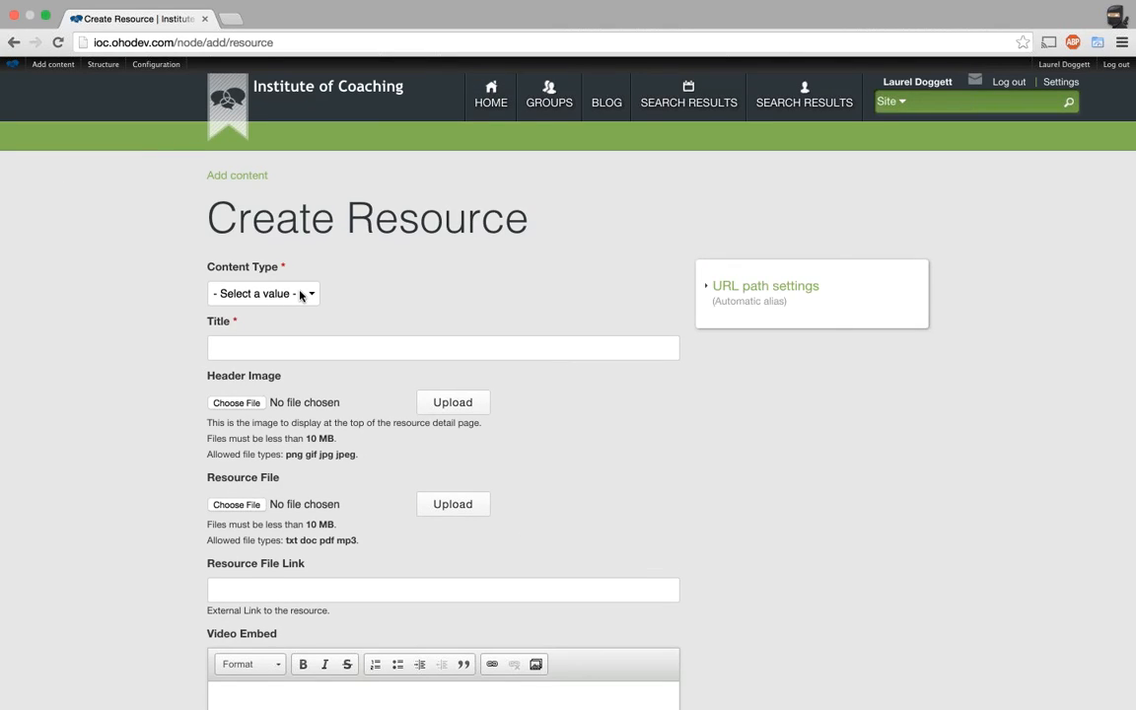
# Choose Book Summary as the content type and title the resource 'Mastering Drupal 7'.
pyautogui.click(301, 294)
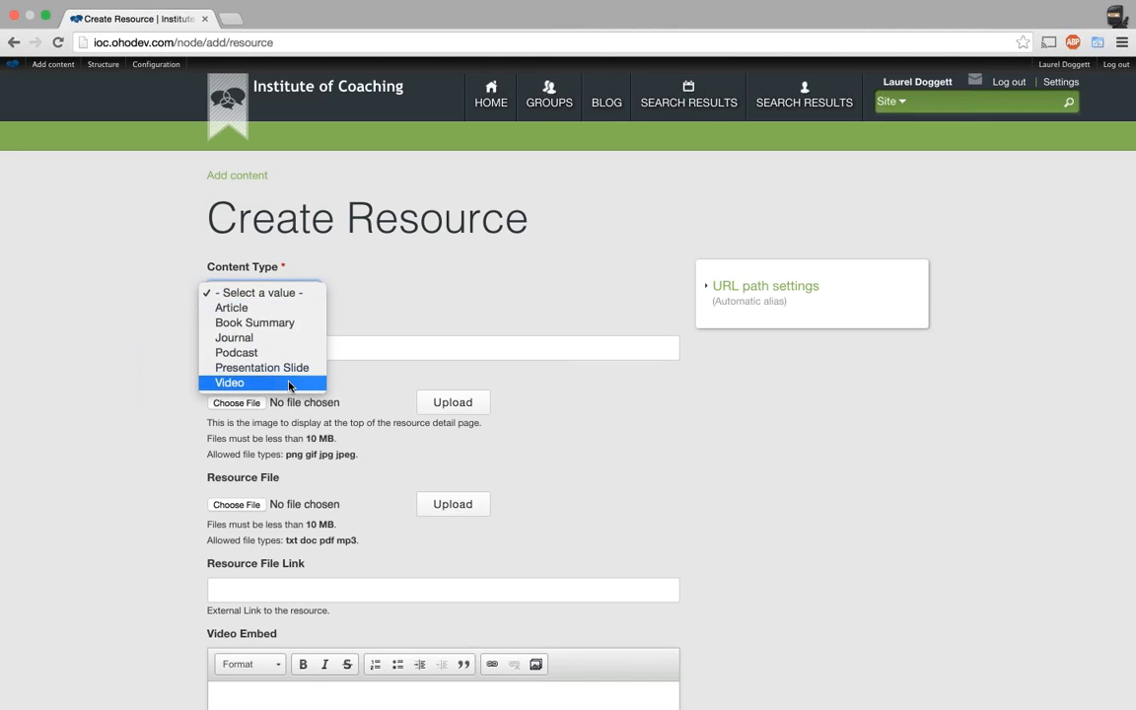
pyautogui.press('Escape')
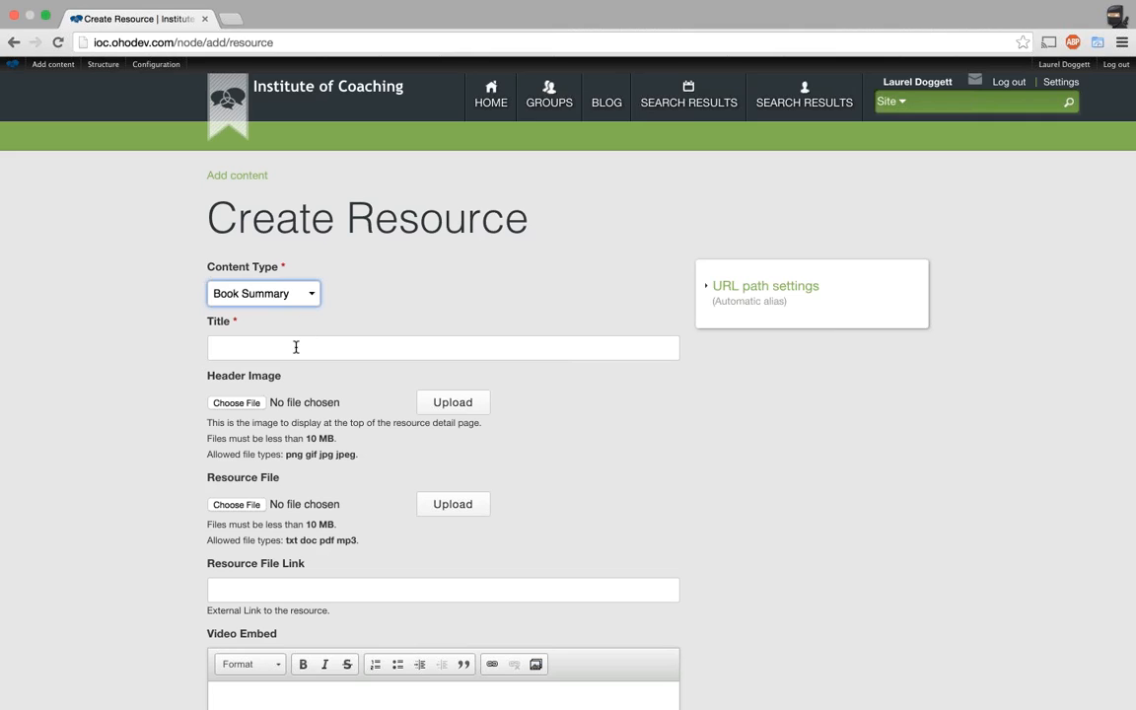
pyautogui.click(296, 347)
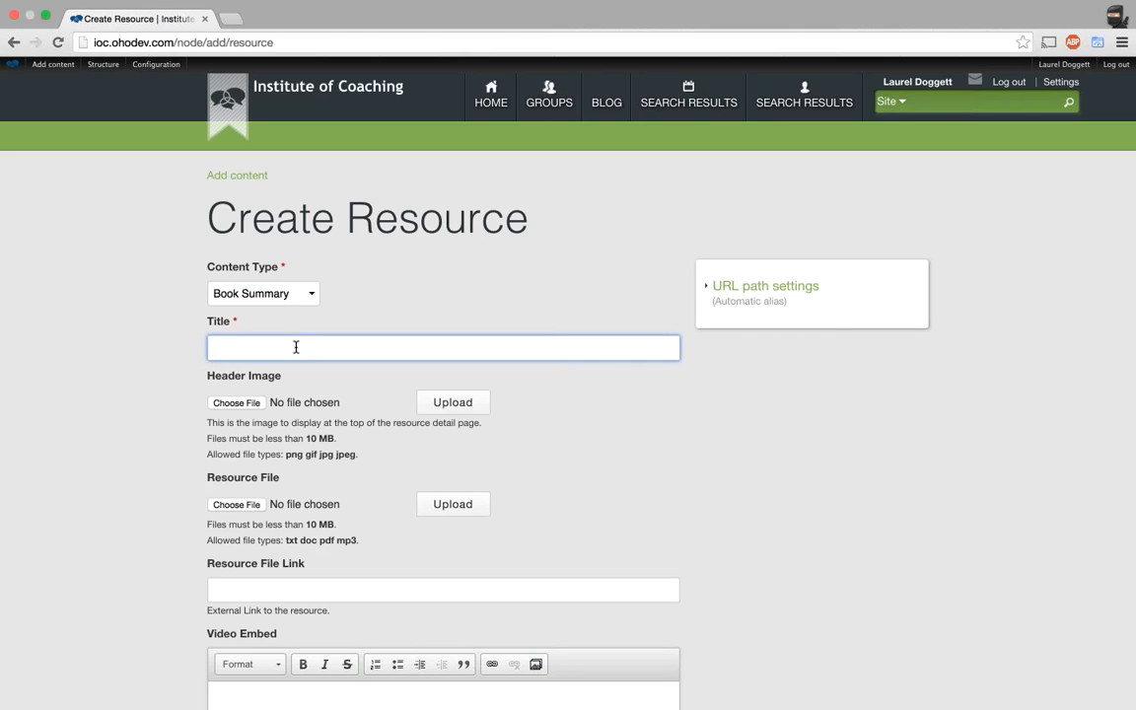
pyautogui.write('D')
pyautogui.press('BackSpace')
pyautogui.write('Mastering Drupal 7')
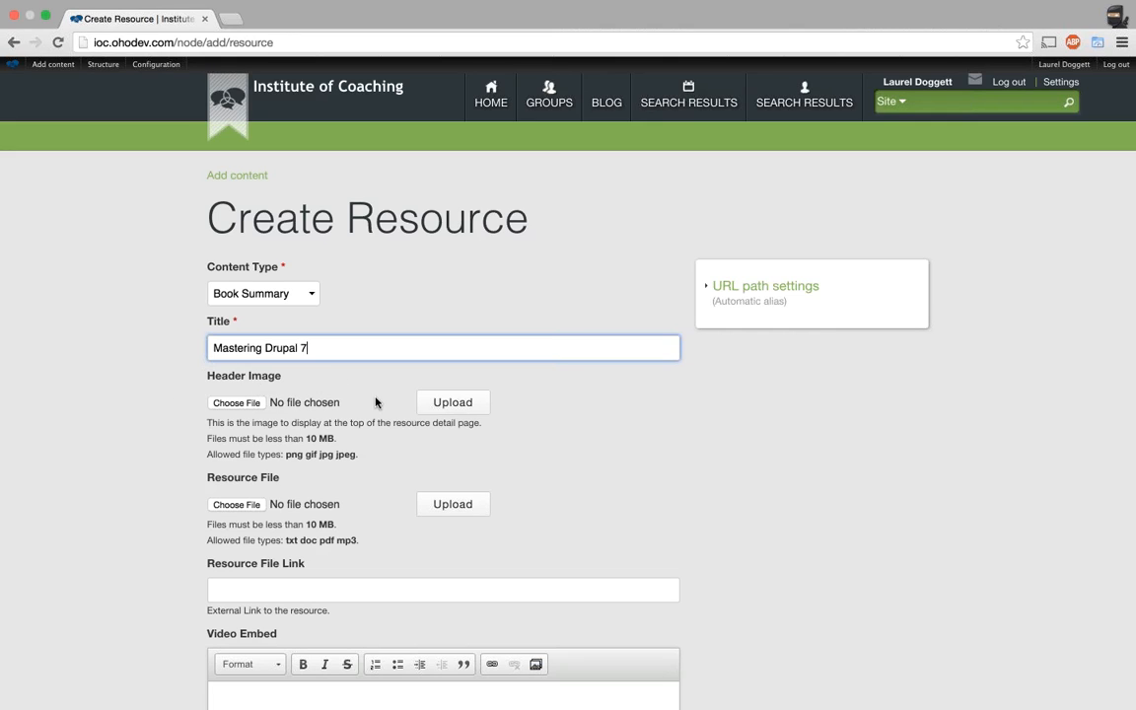
# Adjust selections on the form and bring up the Header Image file chooser.
pyautogui.click(236, 325)
pyautogui.moveTo(236, 325); pyautogui.dragTo(198, 323)
pyautogui.click(213, 324)
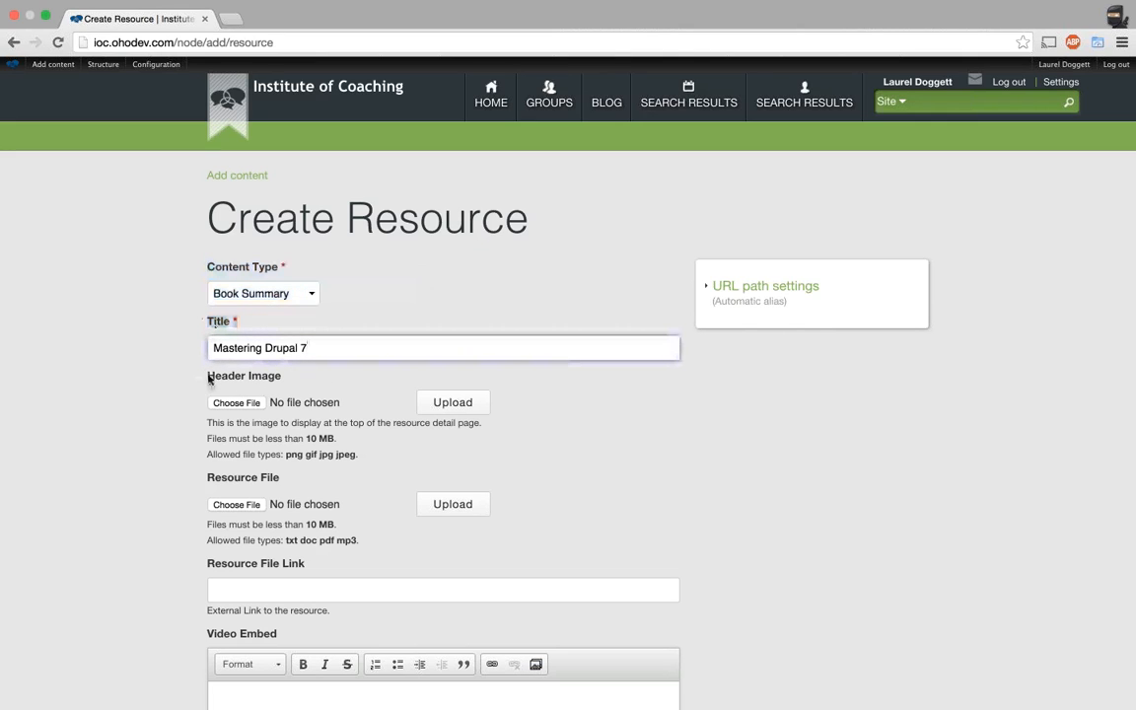
pyautogui.moveTo(209, 379); pyautogui.dragTo(298, 380)
pyautogui.click(298, 381)
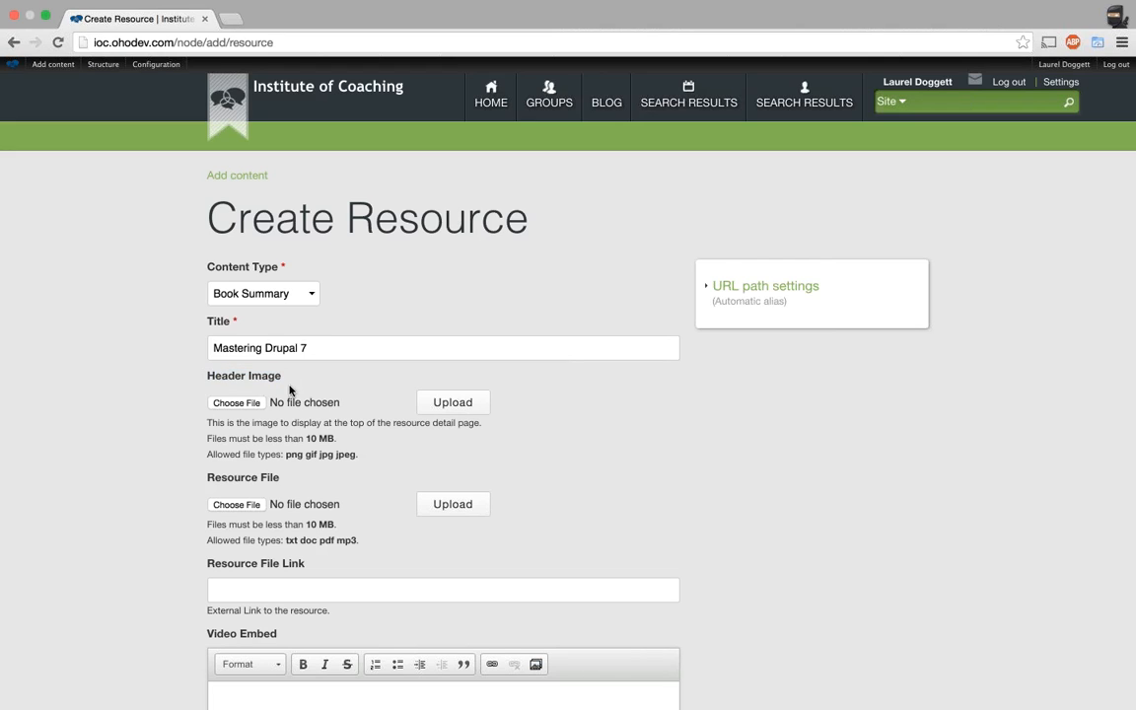
pyautogui.click(240, 403)
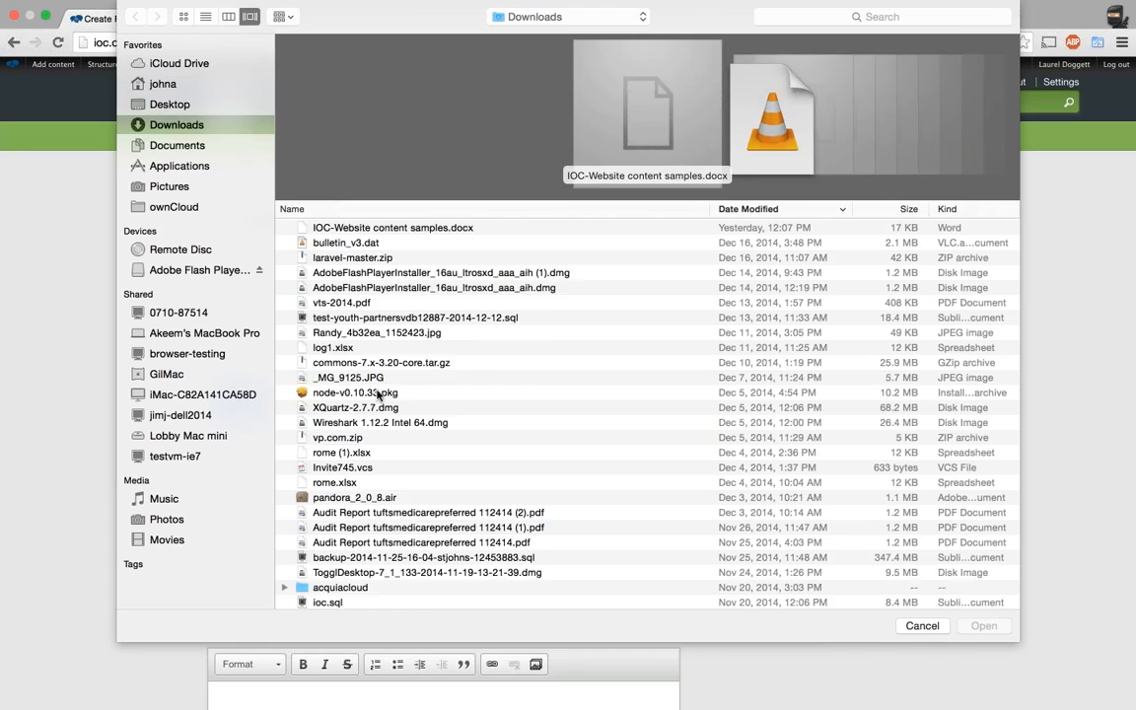
# Pick test_header.png from Desktop > IOC and upload it as the header image.
pyautogui.click(171, 104)
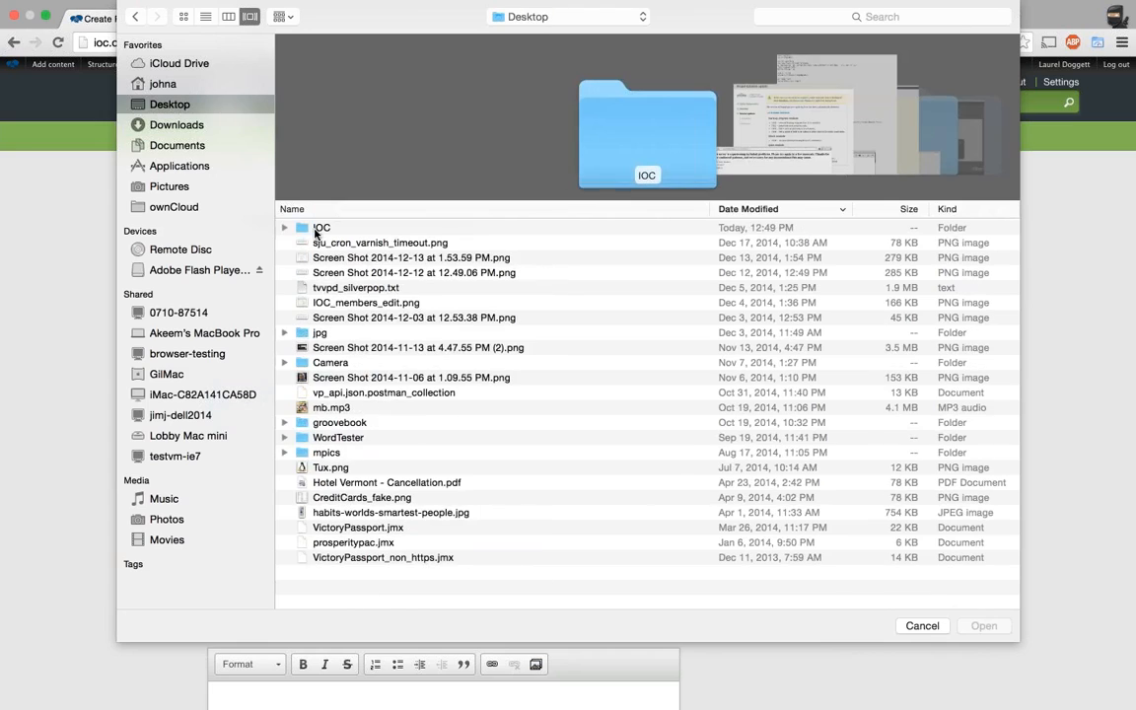
pyautogui.click(315, 229)
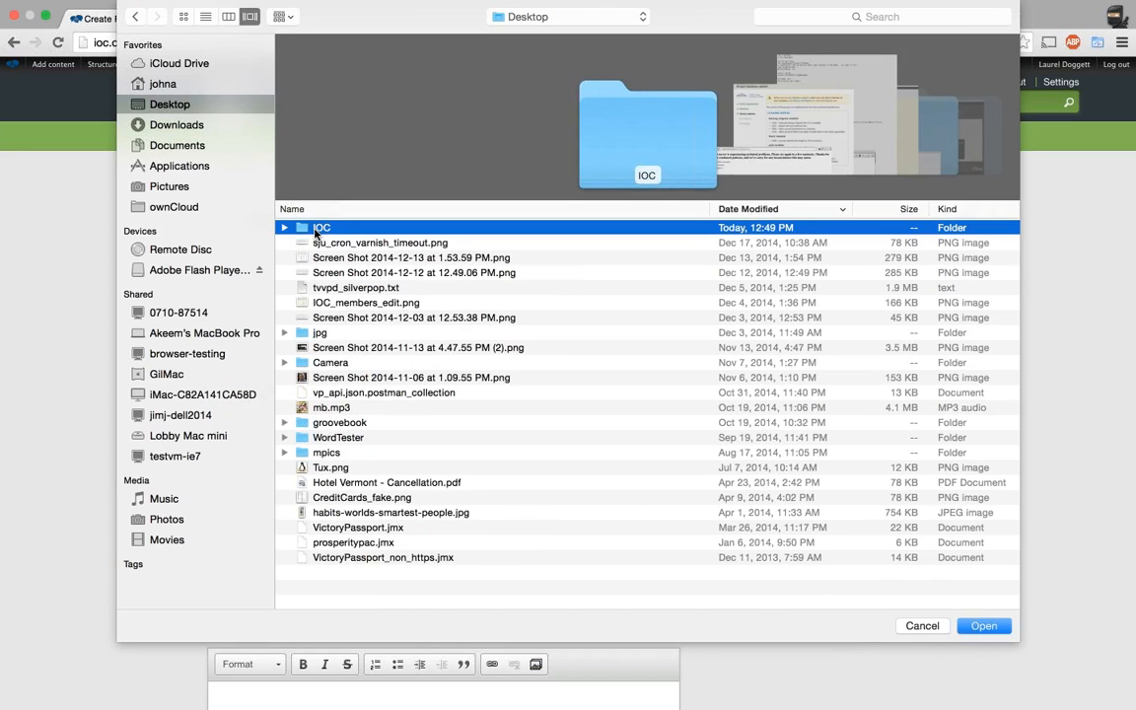
pyautogui.doubleClick(316, 229)
pyautogui.click(353, 244)
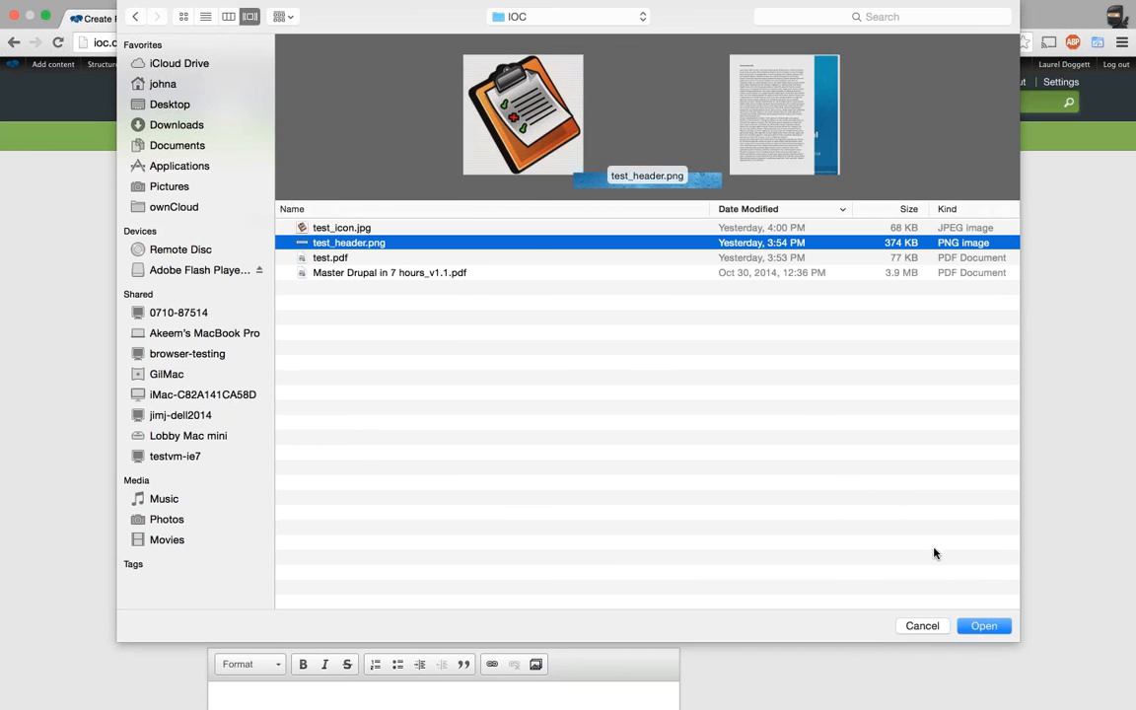
pyautogui.press('Return')
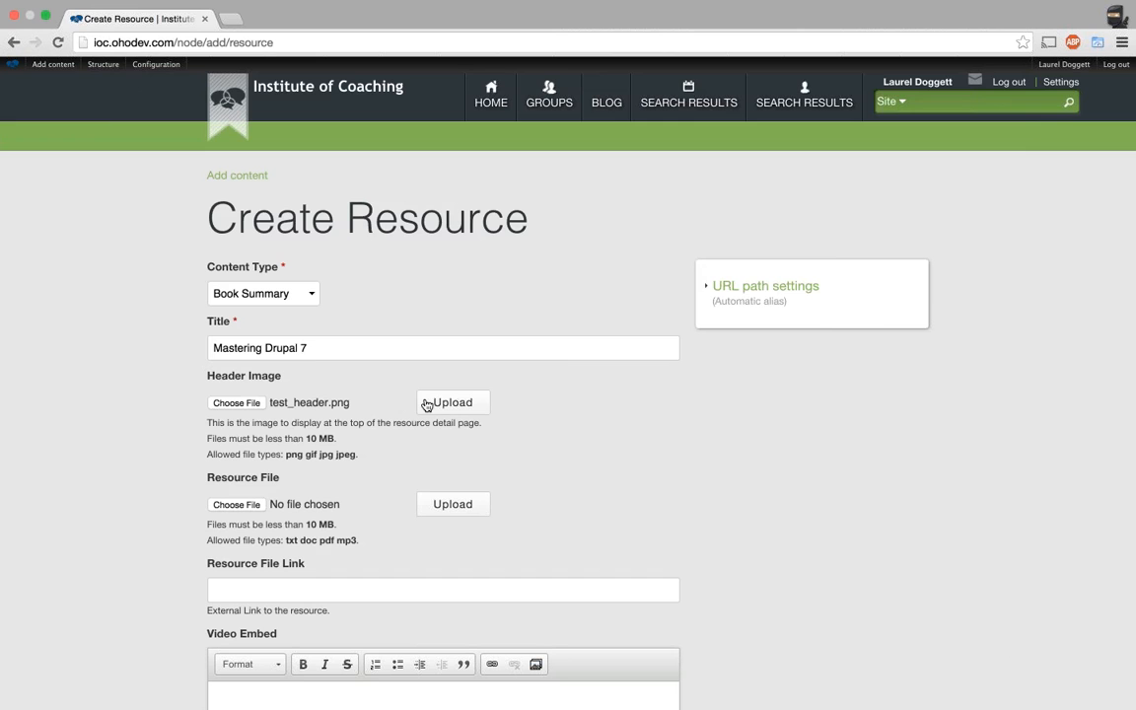
pyautogui.click(430, 403)
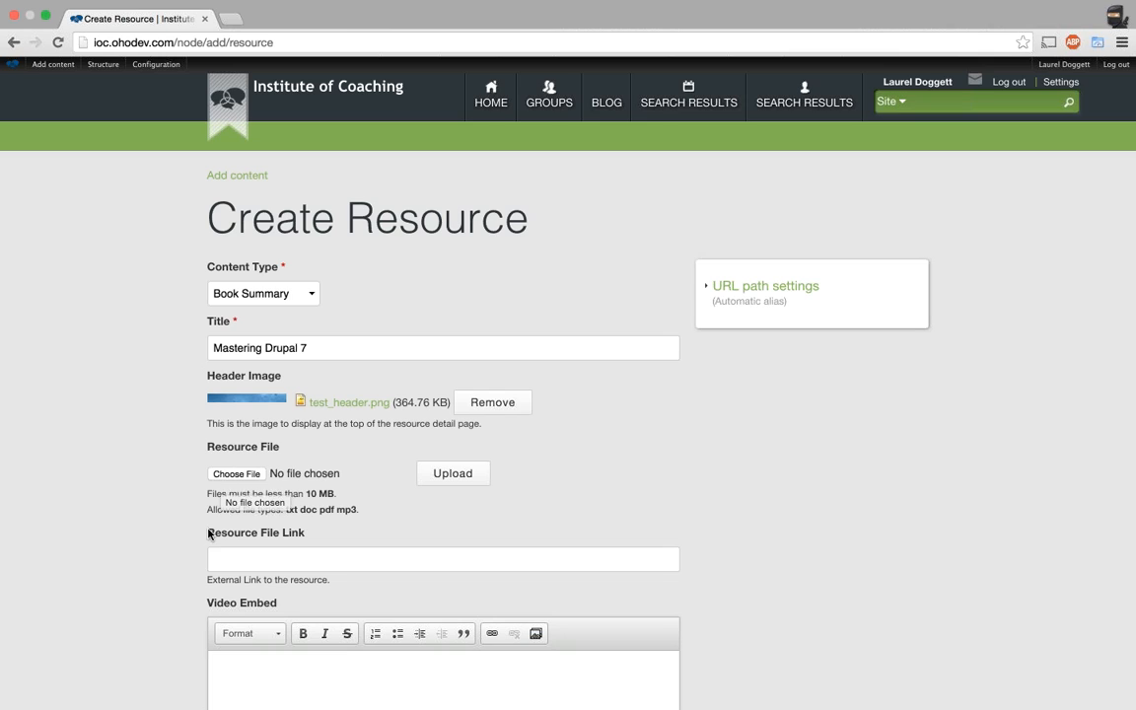
pyautogui.scroll(-1, 227, 540)
pyautogui.click(242, 533)
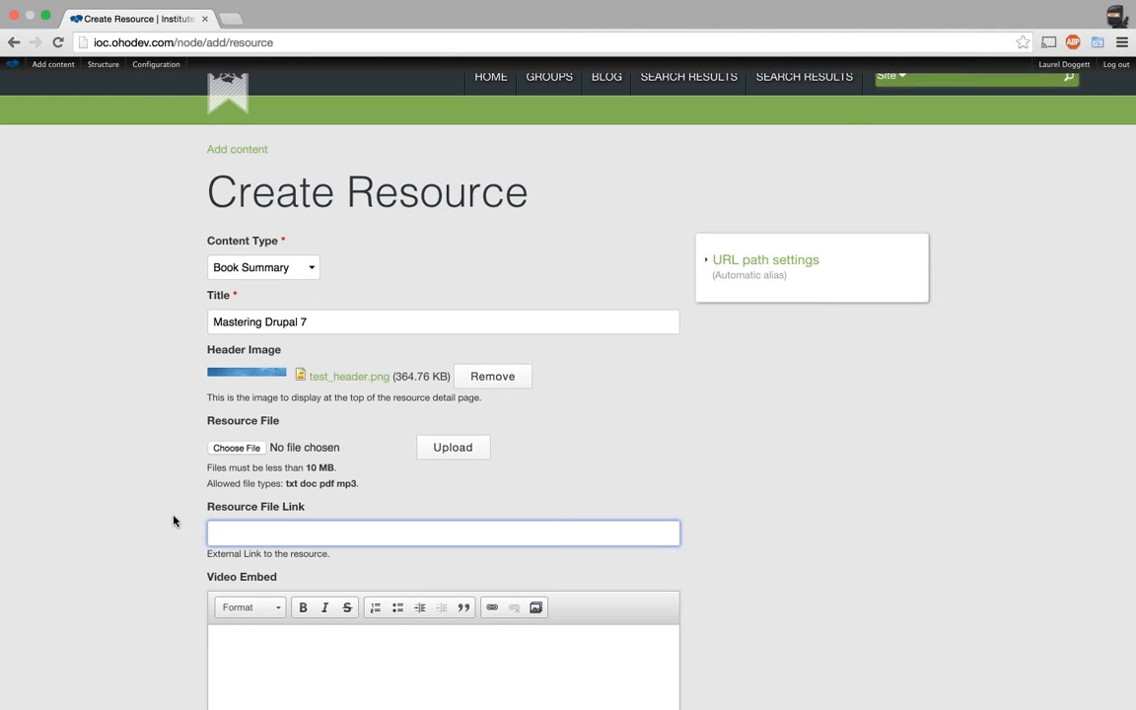
pyautogui.scroll(-1, 237, 395)
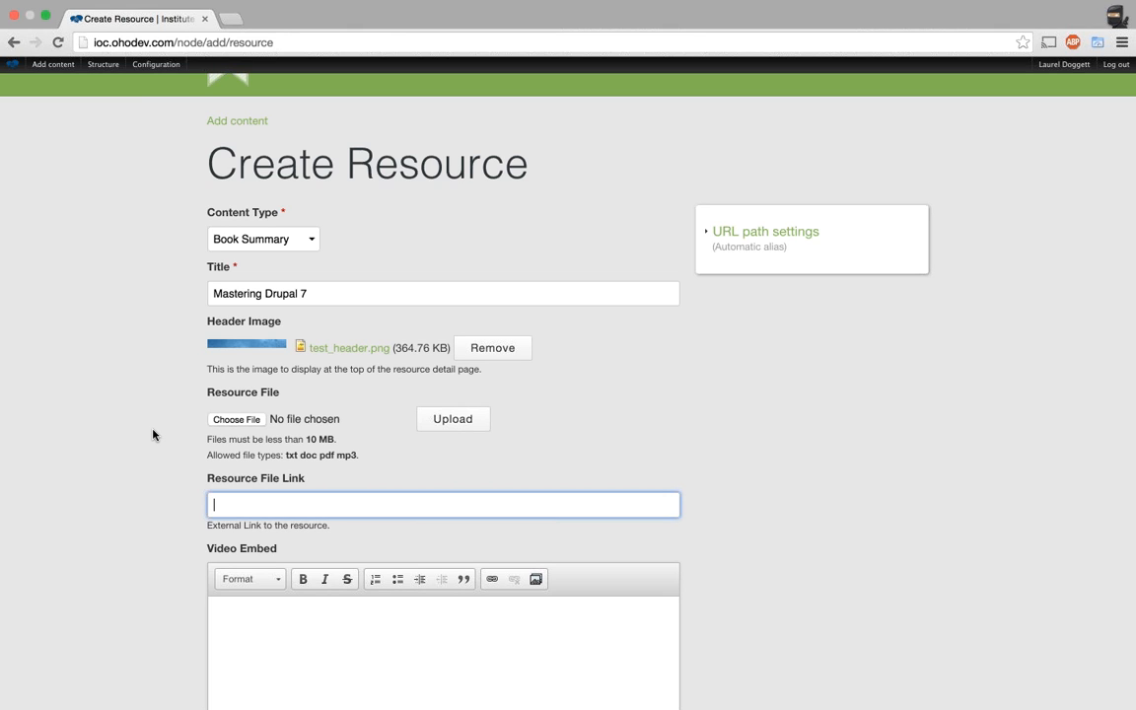
pyautogui.doubleClick(410, 289)
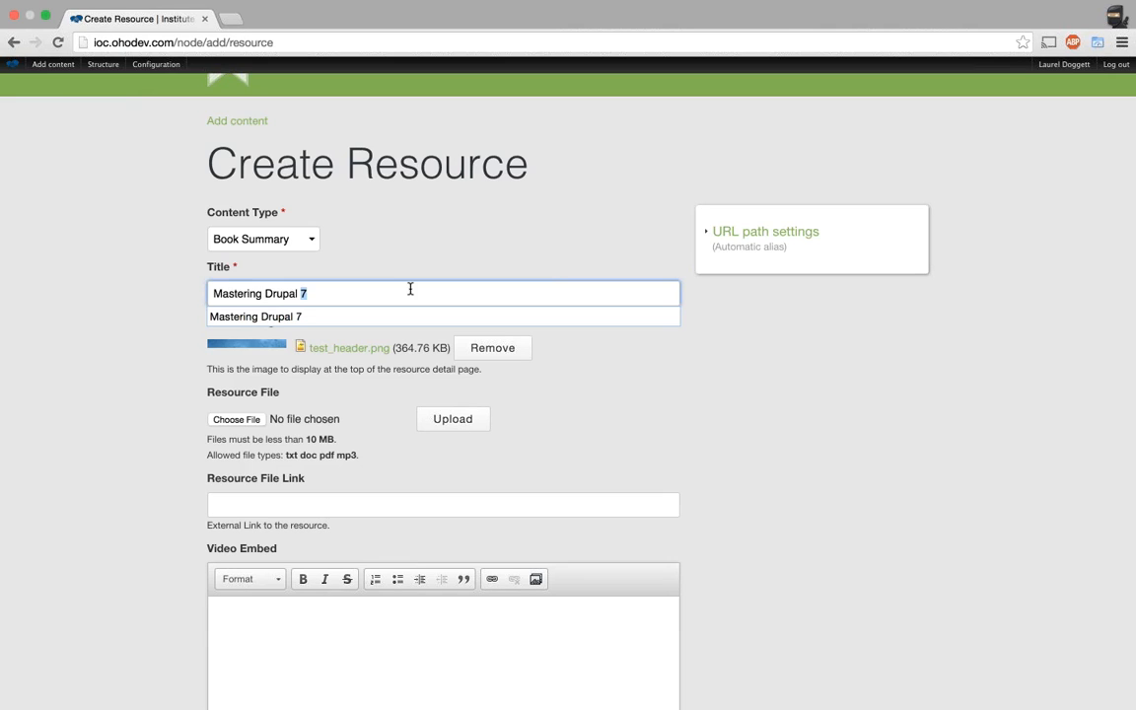
pyautogui.click(410, 289)
pyautogui.click(471, 268)
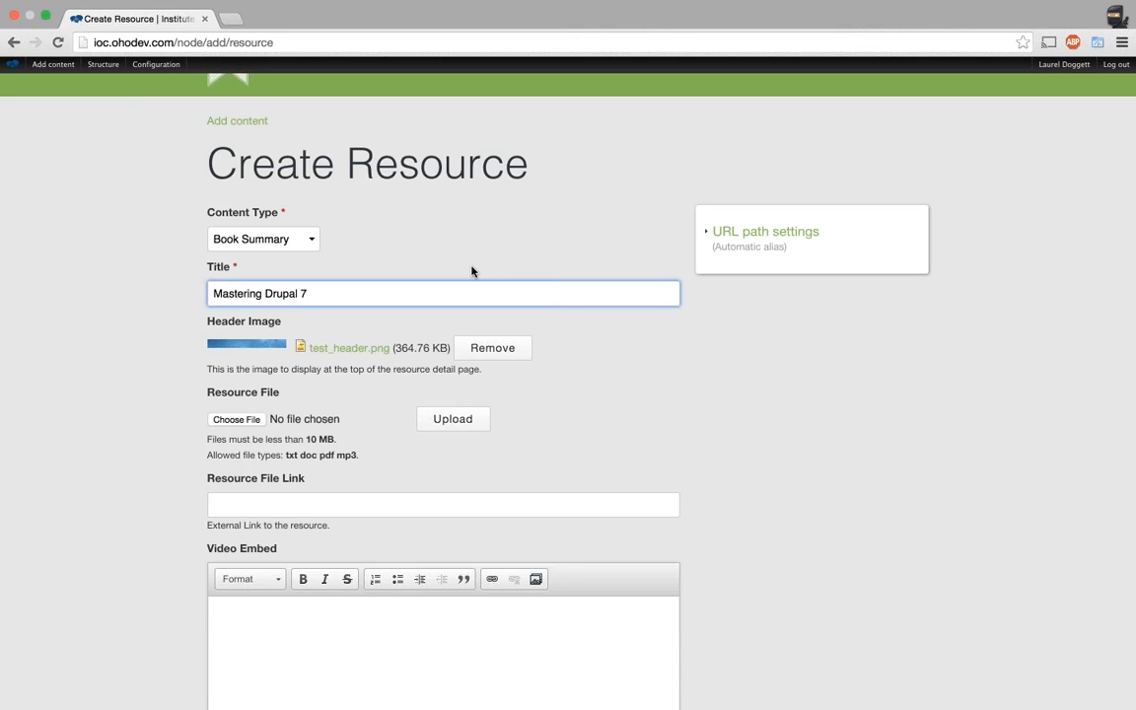
pyautogui.scroll(-5, 472, 271)
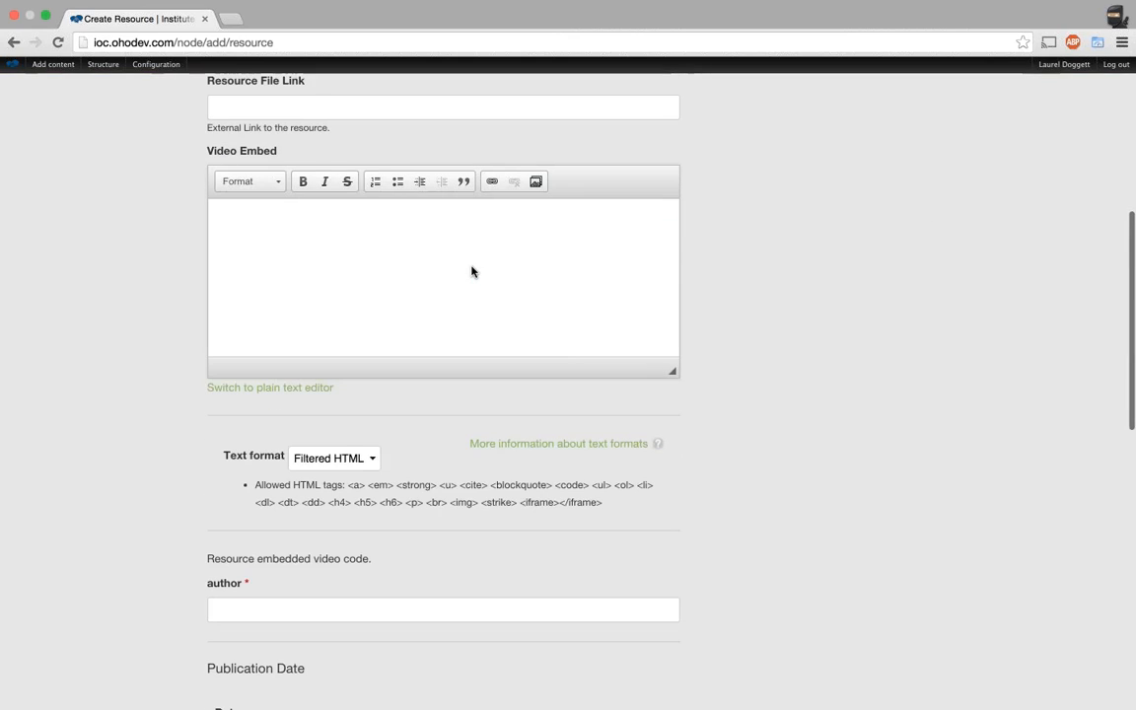
pyautogui.scroll(1, 472, 272)
pyautogui.scroll(3, 471, 271)
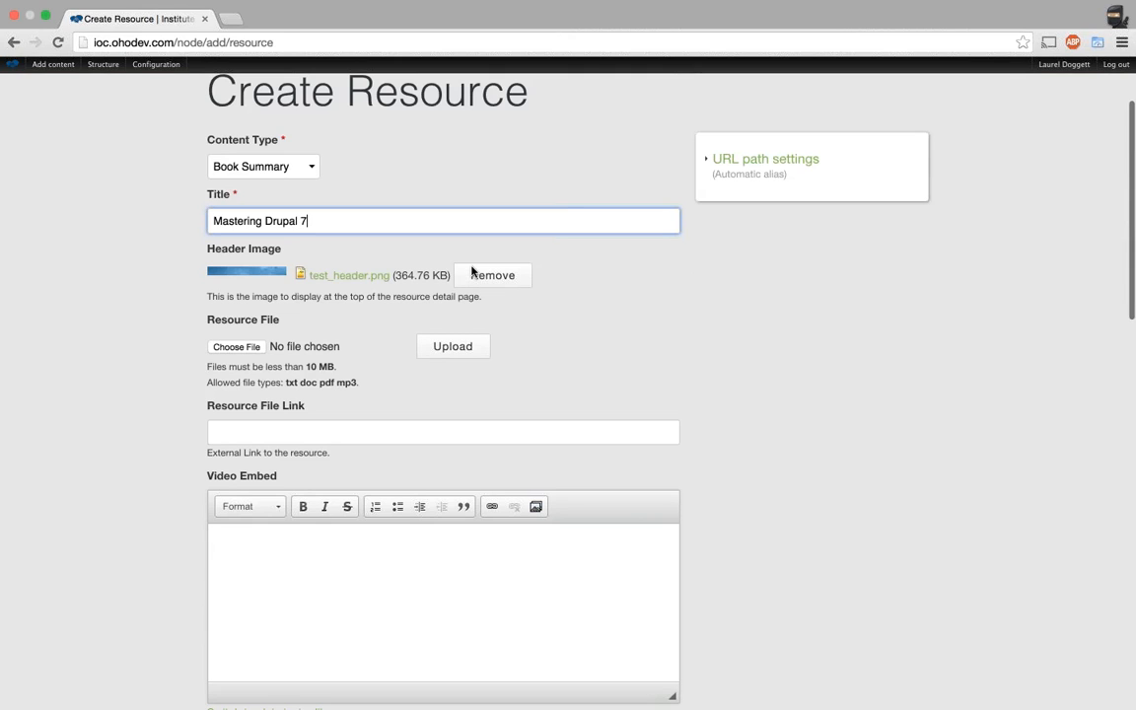
pyautogui.scroll(1, 471, 272)
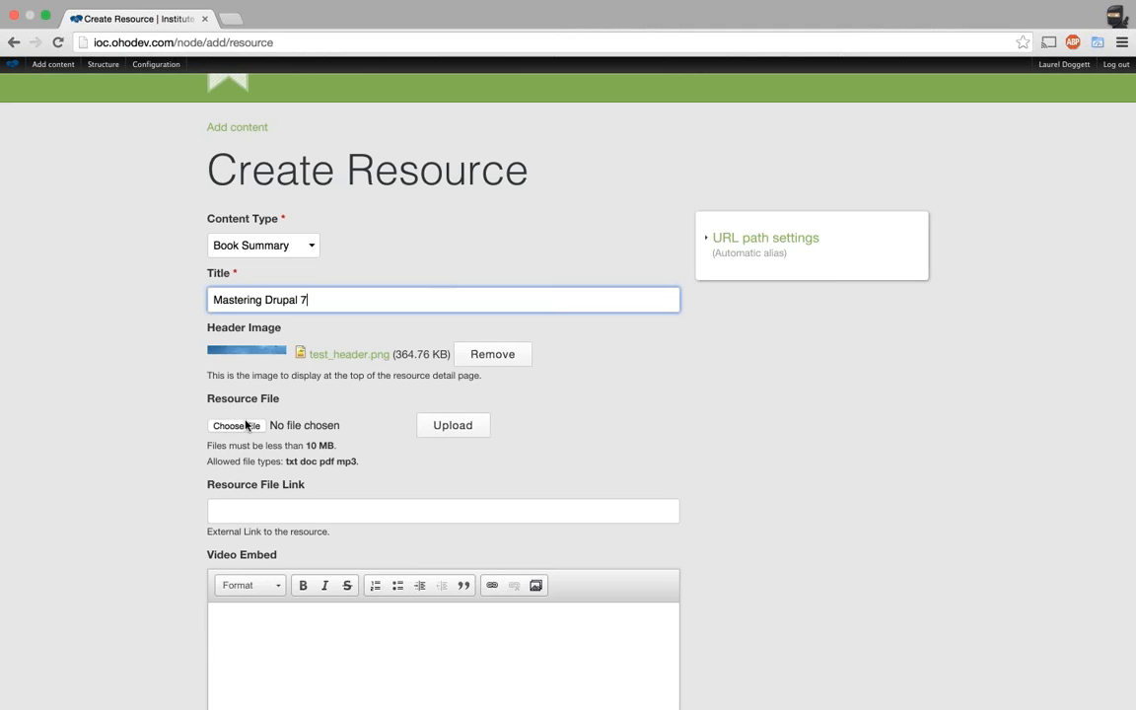
# Upload Master Drupal in 7 hours_v1.1.pdf as the resource's Resource File.
pyautogui.click(335, 465)
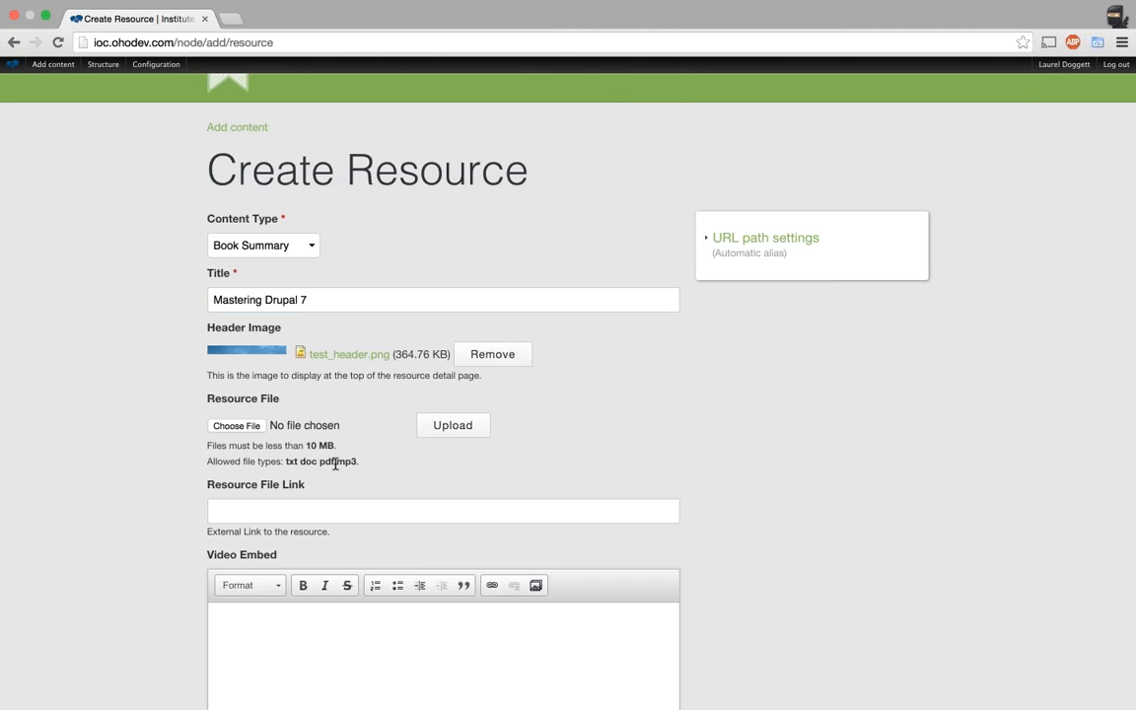
pyautogui.click(236, 427)
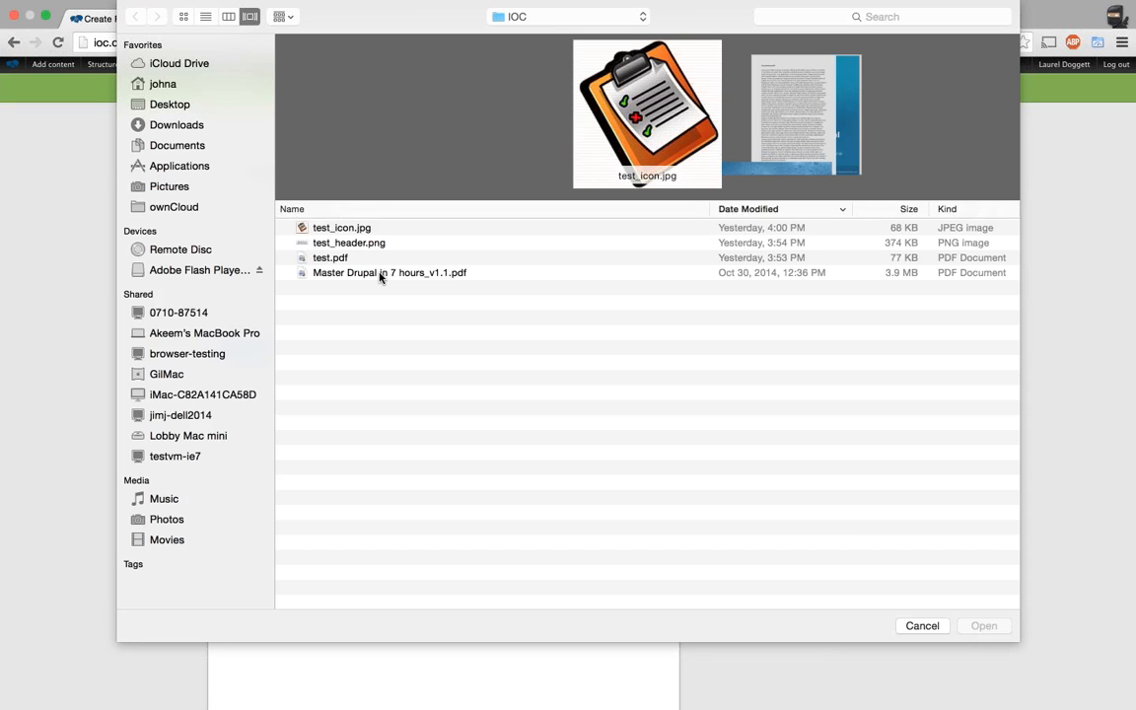
pyautogui.doubleClick(379, 273)
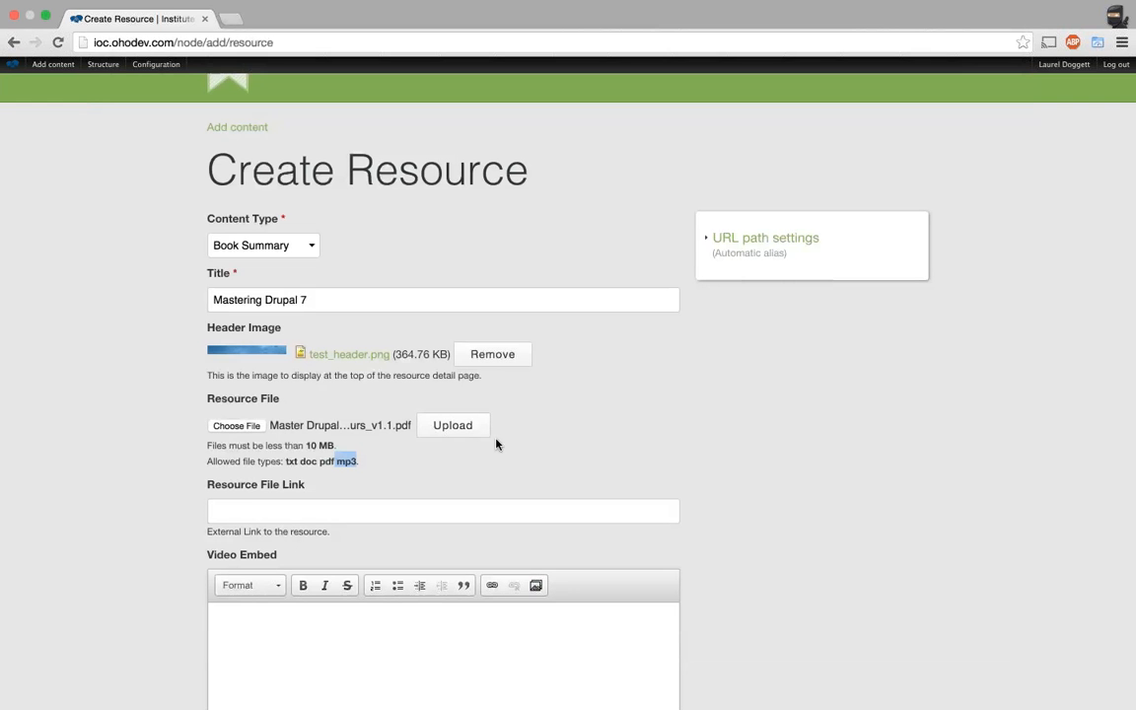
pyautogui.click(486, 432)
pyautogui.scroll(-3, 768, 419)
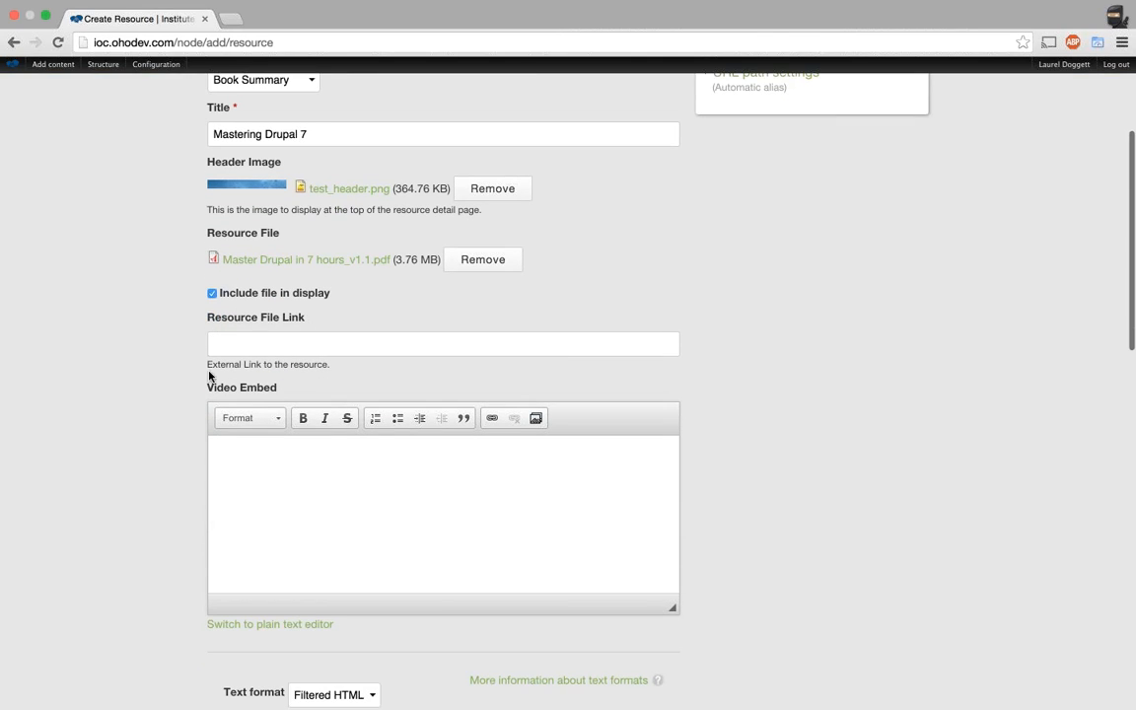
pyautogui.moveTo(201, 370); pyautogui.dragTo(234, 365)
pyautogui.click(172, 370)
pyautogui.scroll(-5, 170, 379)
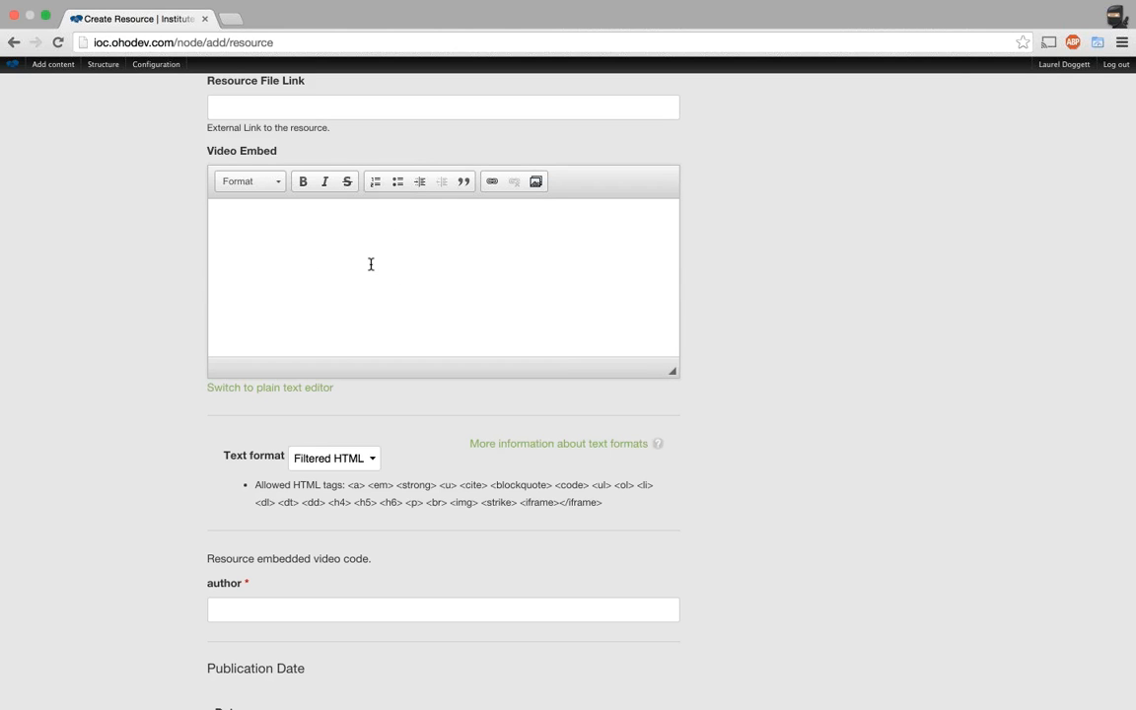
pyautogui.scroll(-3, 155, 345)
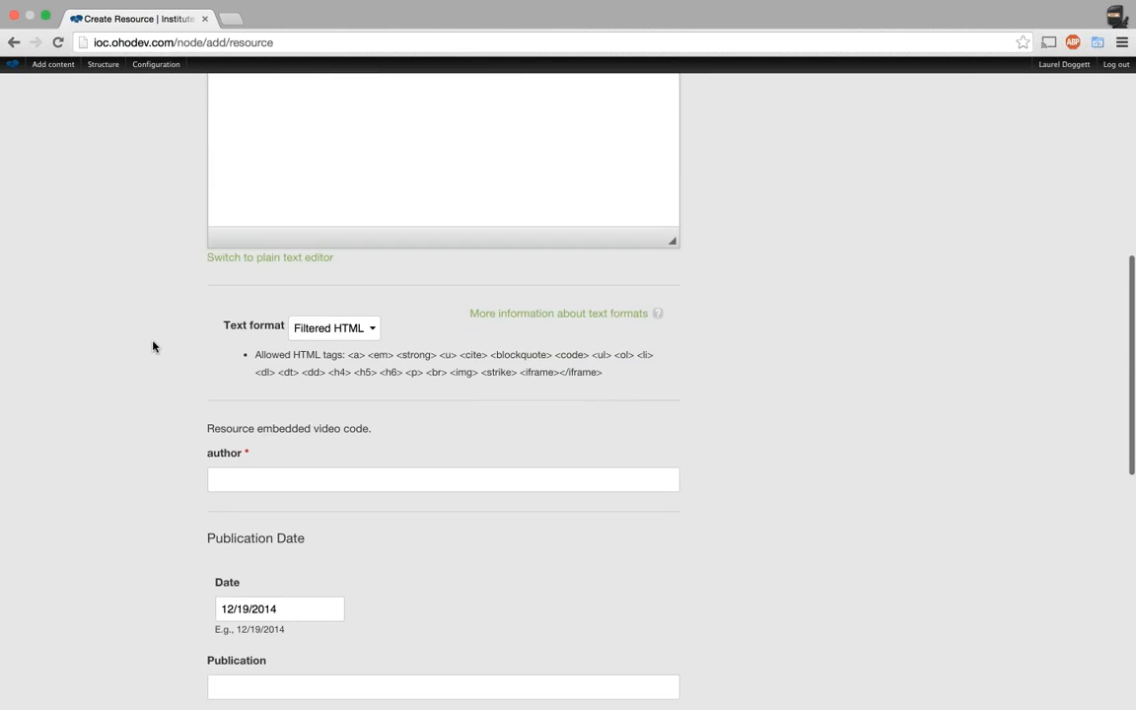
pyautogui.scroll(-2, 178, 421)
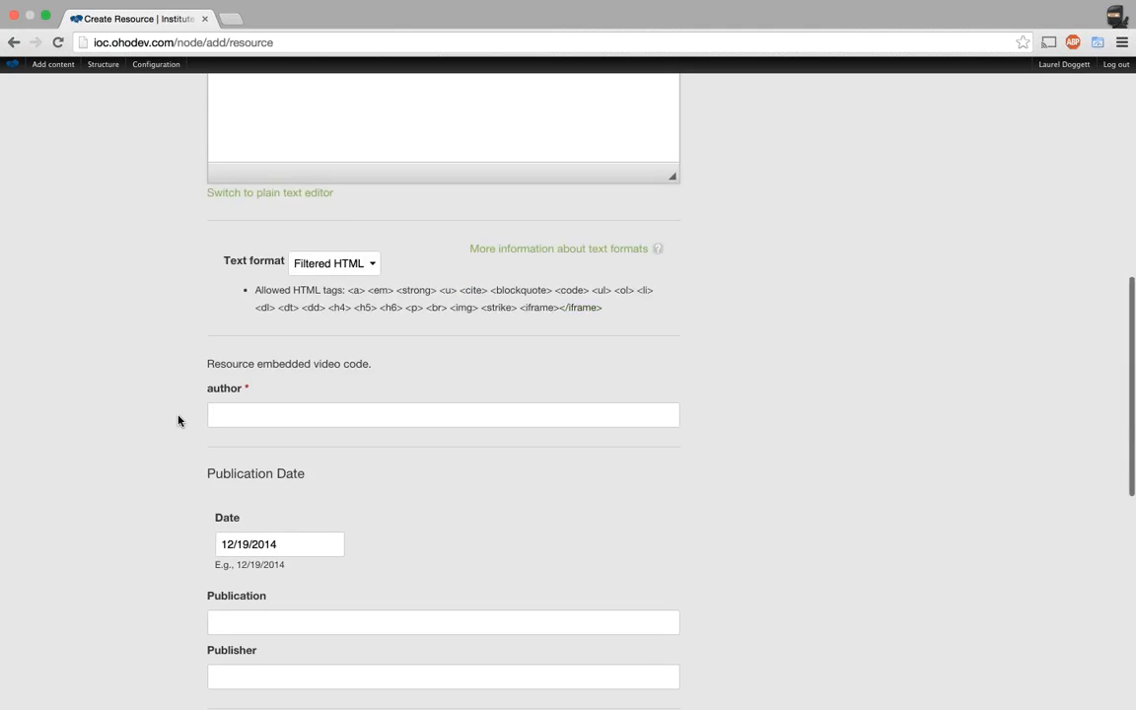
pyautogui.click(241, 417)
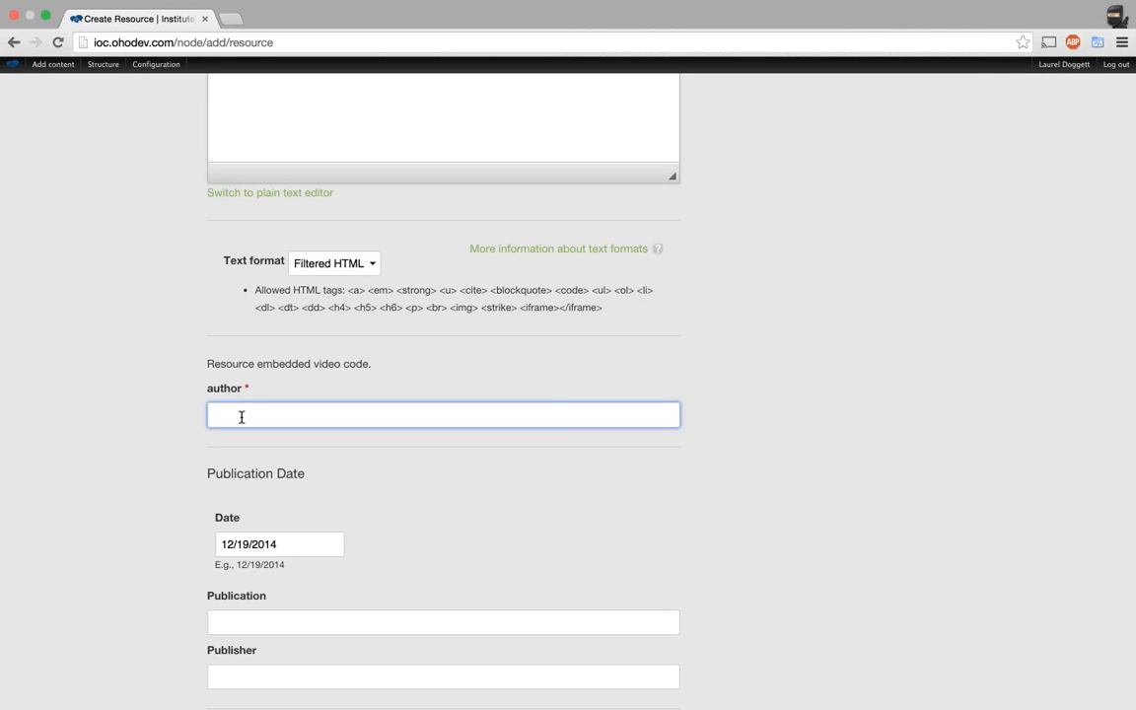
# Search the author field by the start of a surname and pick the first suggestion.
pyautogui.write('sim')
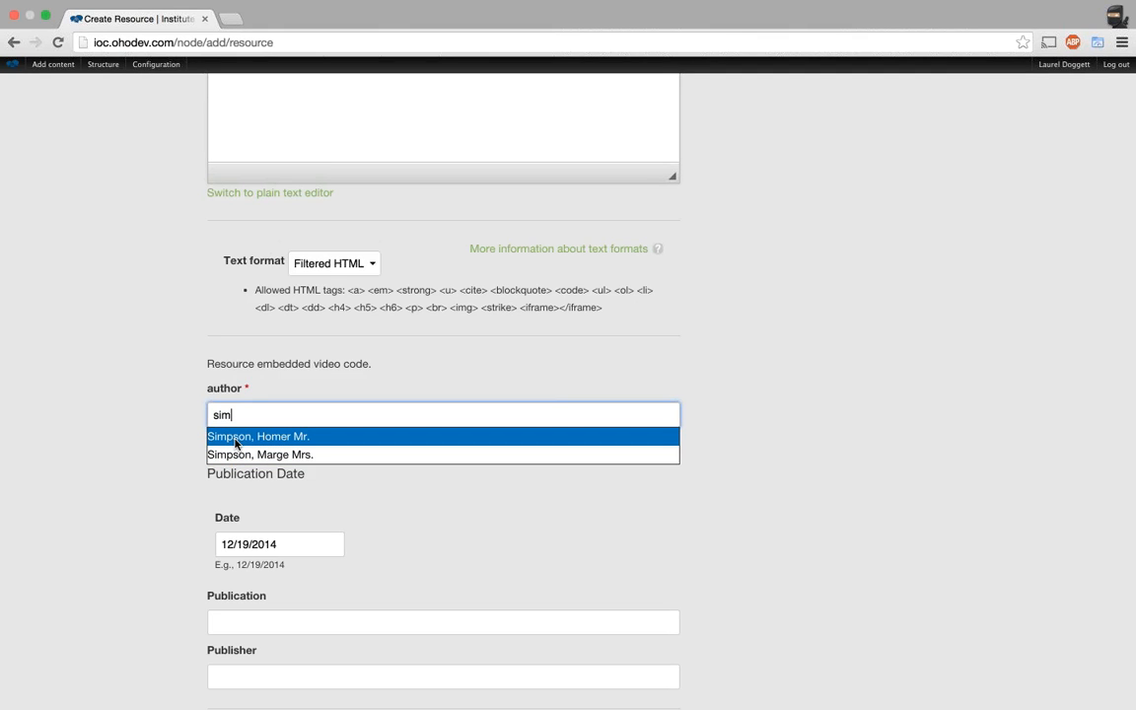
pyautogui.click(234, 440)
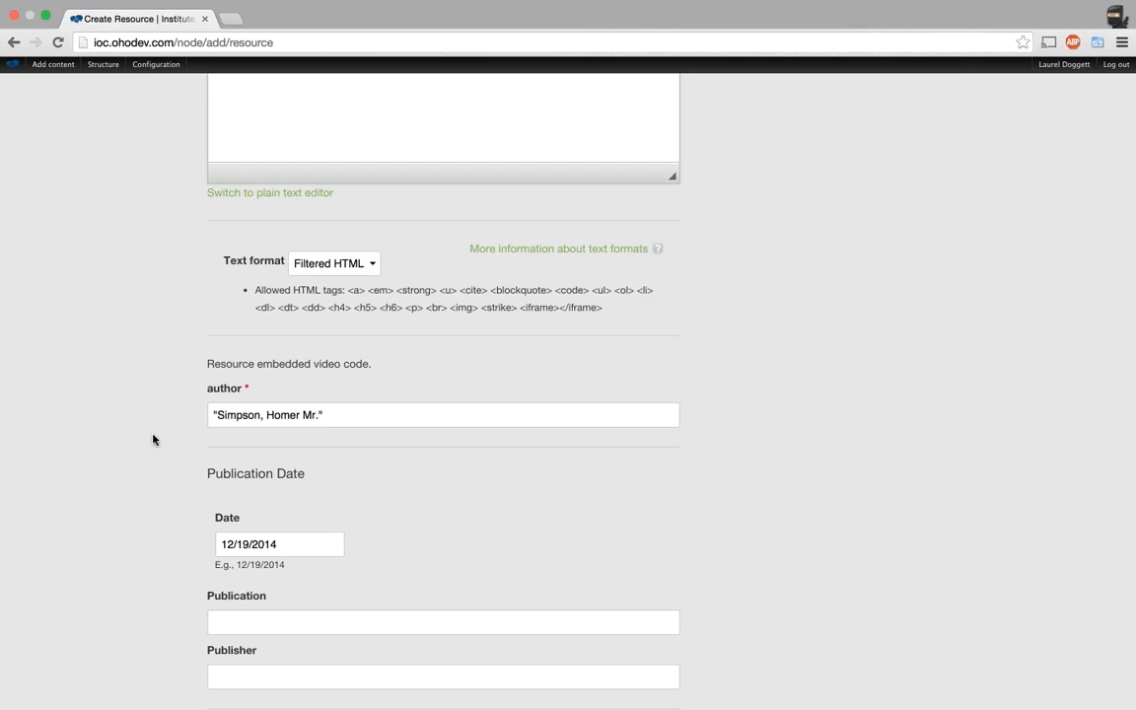
pyautogui.moveTo(104, 65)
pyautogui.click(347, 421)
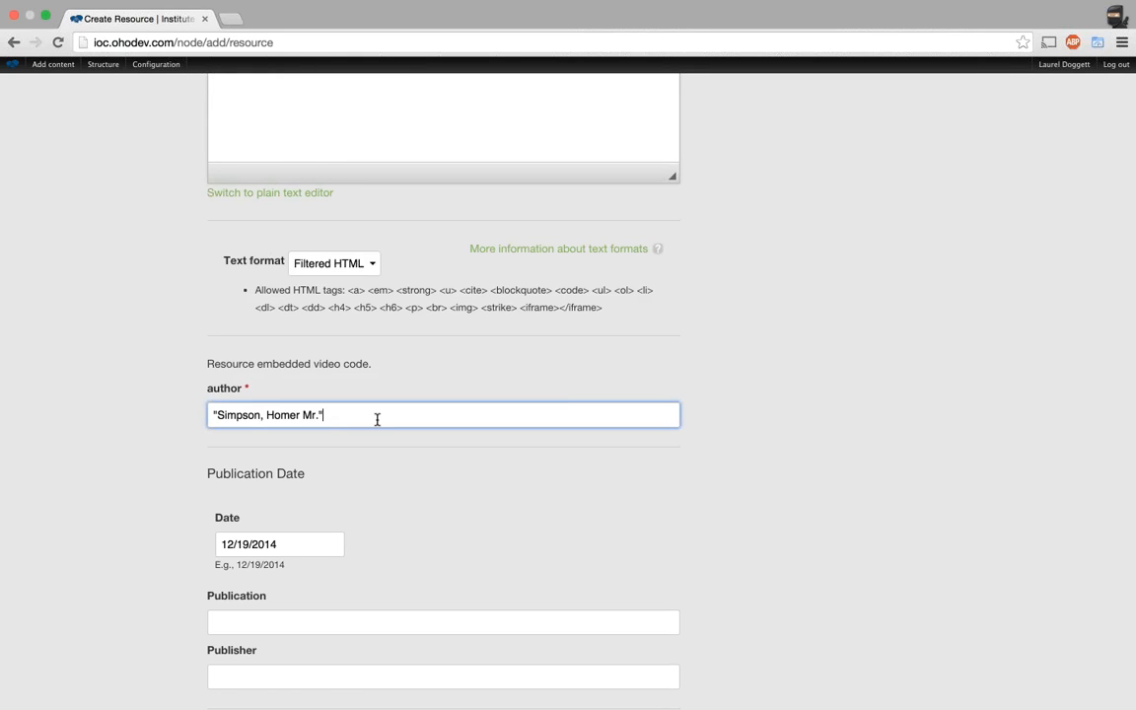
pyautogui.scroll(-2, 379, 420)
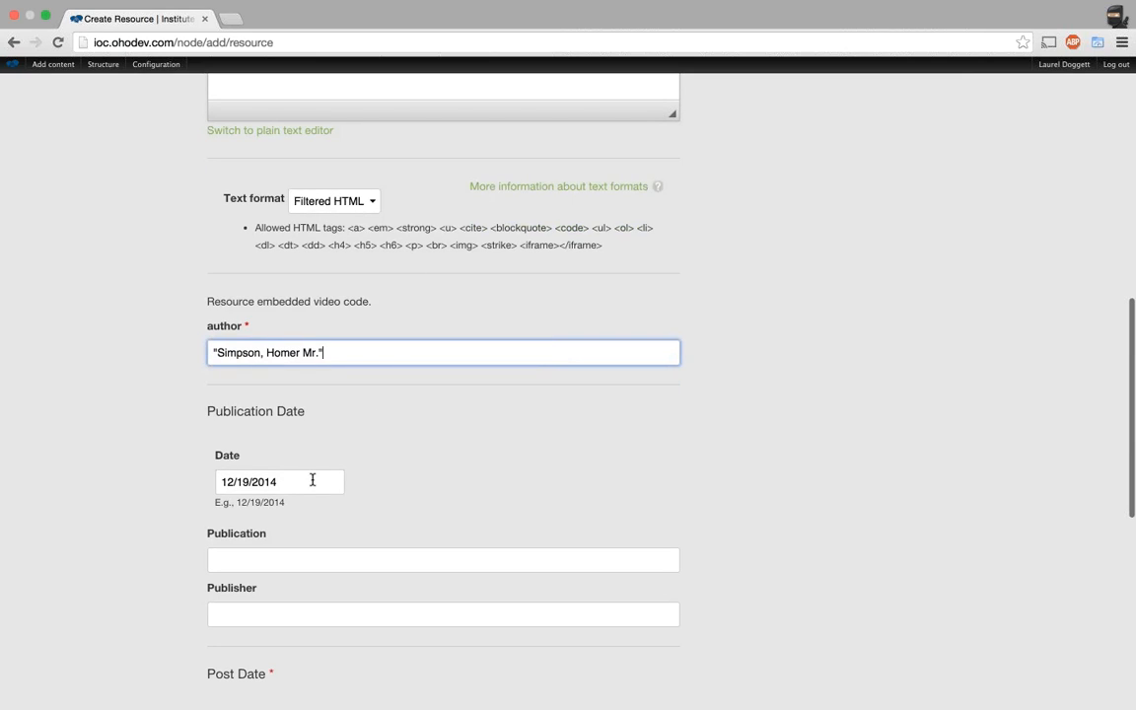
# Enter OHO in the Publication field.
pyautogui.click(289, 560)
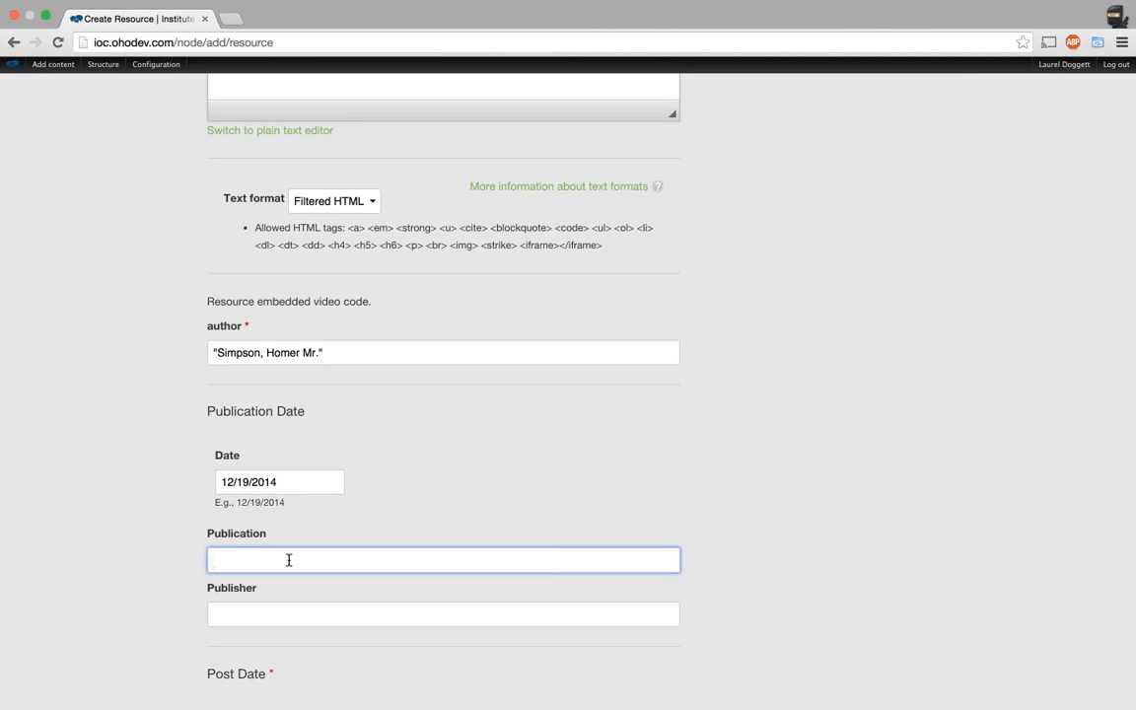
pyautogui.write('Oho')
pyautogui.press('BackSpace')
pyautogui.press('BackSpace')
pyautogui.write('HO')
pyautogui.click(352, 352)
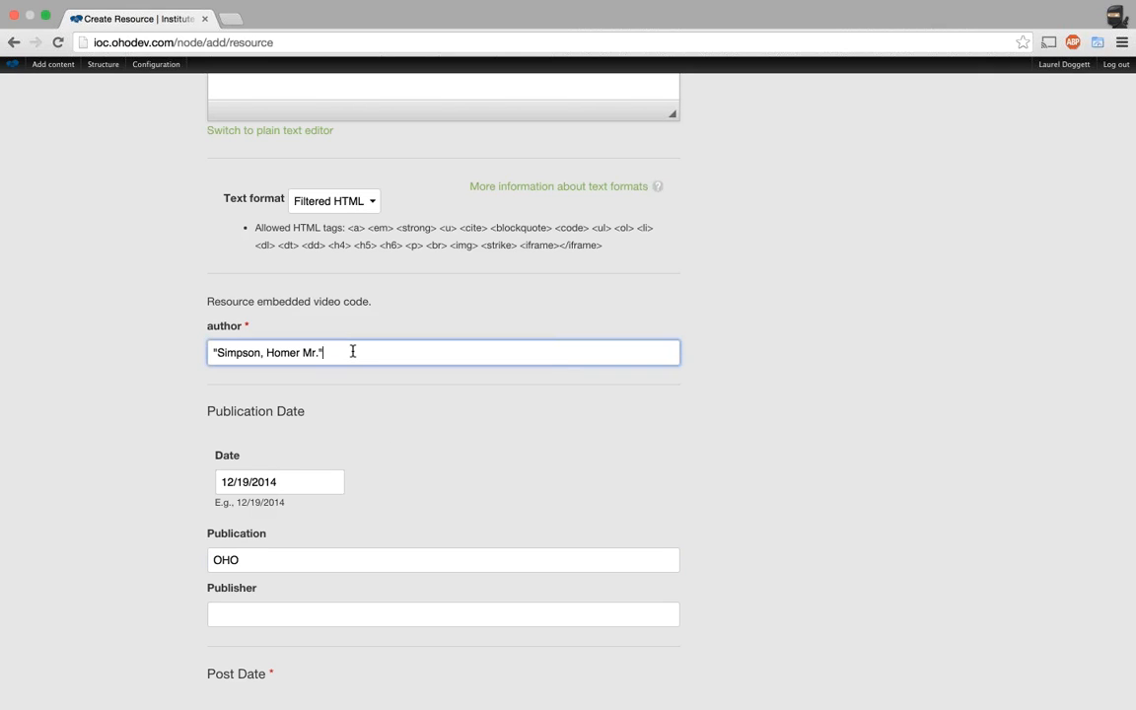
# Replace the author search with the surname and pick the second suggested author.
pyautogui.press('super+a')
pyautogui.press('BackSpace')
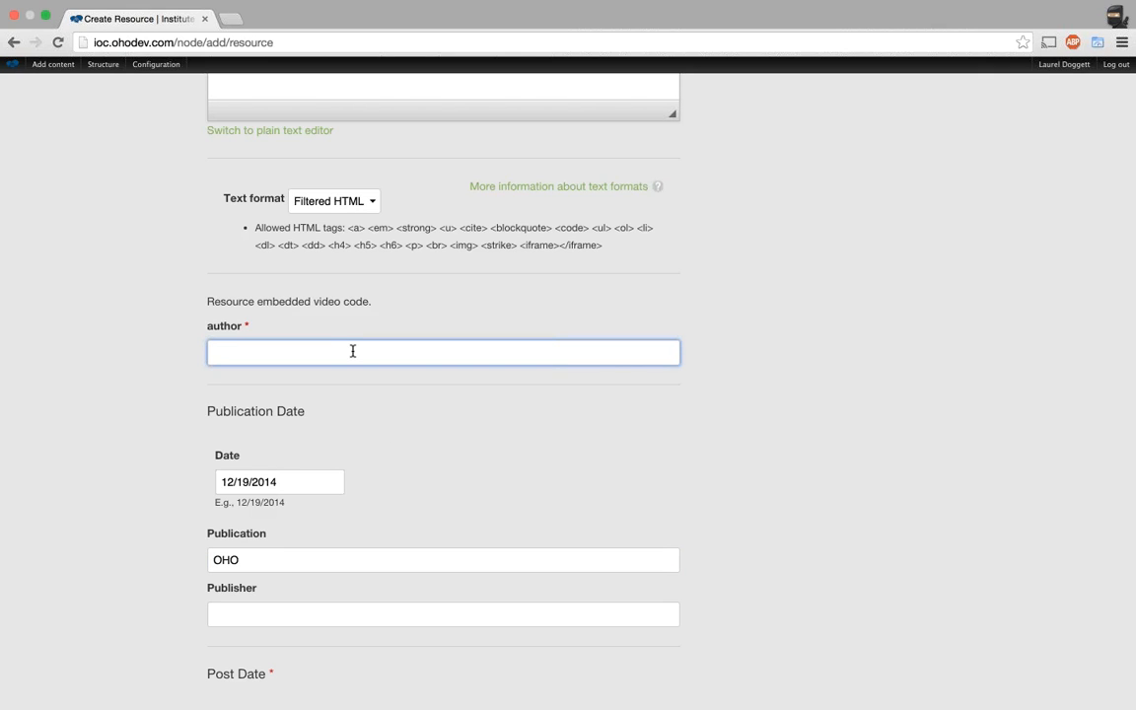
pyautogui.write('simpsons')
pyautogui.press('BackSpace')
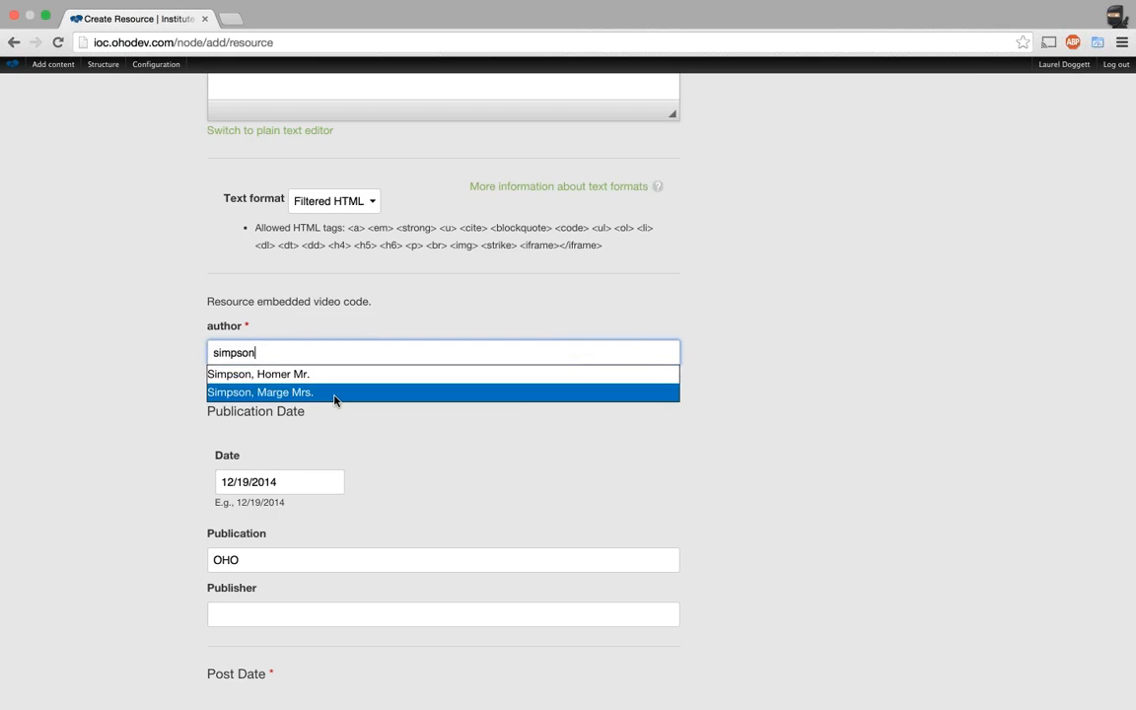
pyautogui.click(335, 397)
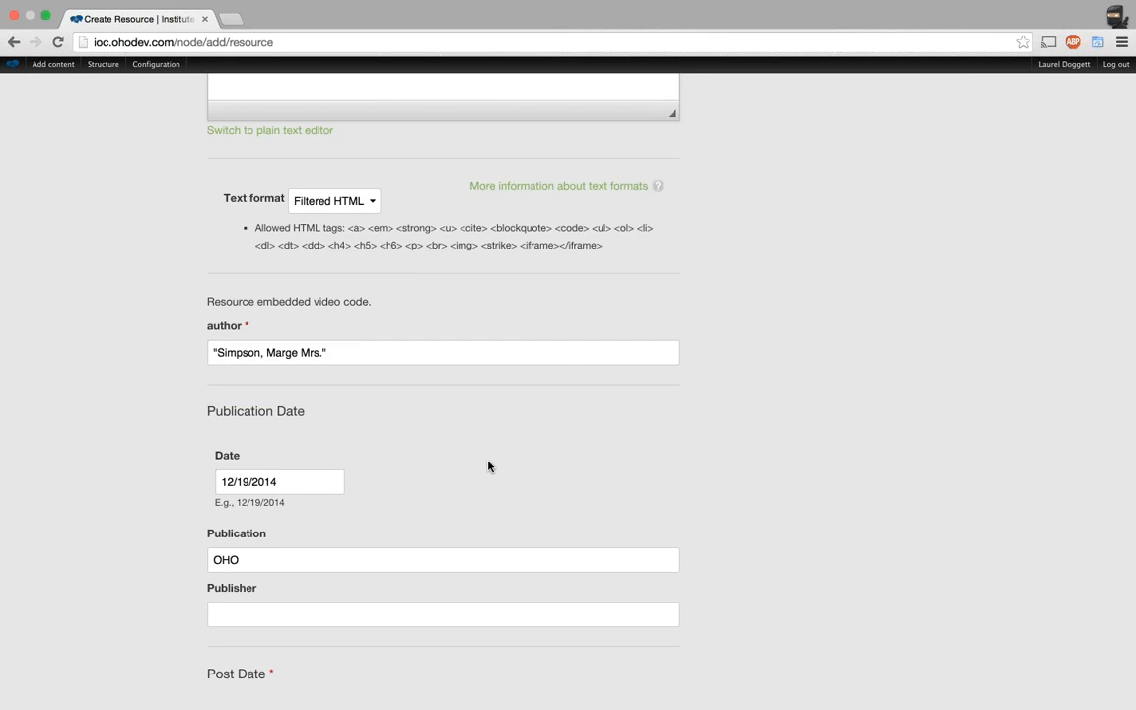
# Append a second, comma-separated author chosen from the surname suggestions.
pyautogui.click(432, 359)
pyautogui.write(',')
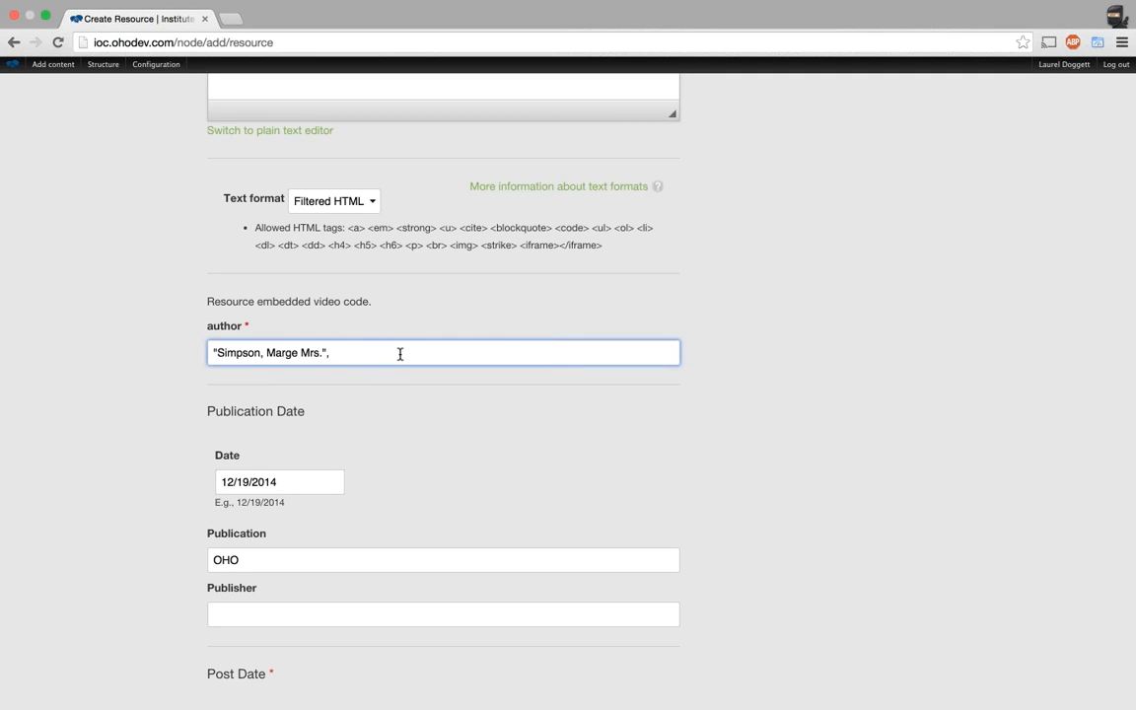
pyautogui.write('"')
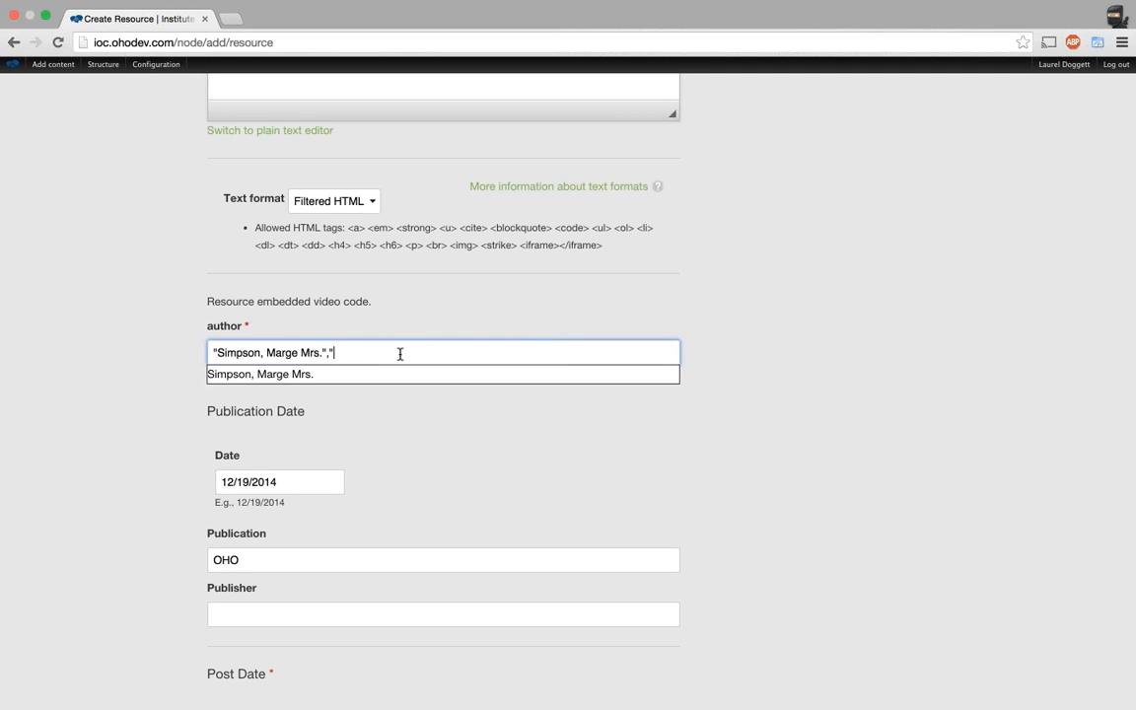
pyautogui.write('Simpson')
pyautogui.write('Homer')
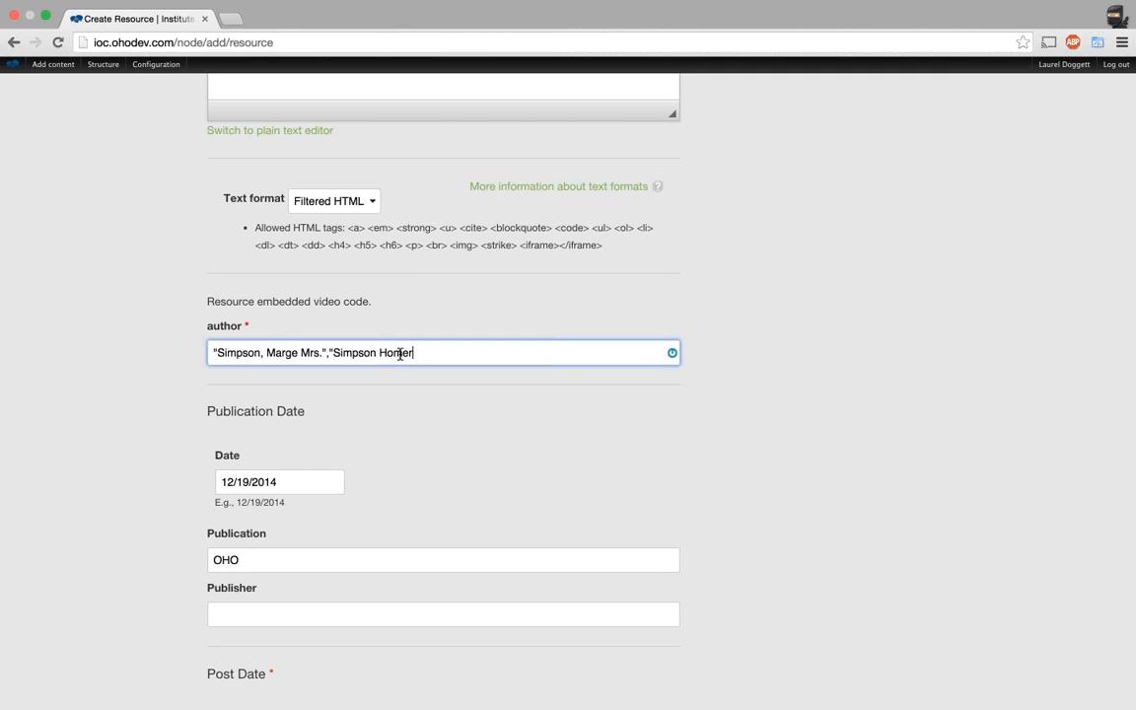
pyautogui.press('BackSpace')
pyautogui.press('BackSpace')
pyautogui.press('BackSpace')
pyautogui.press('BackSpace')
pyautogui.press('BackSpace')
pyautogui.press('BackSpace')
pyautogui.press('BackSpace')
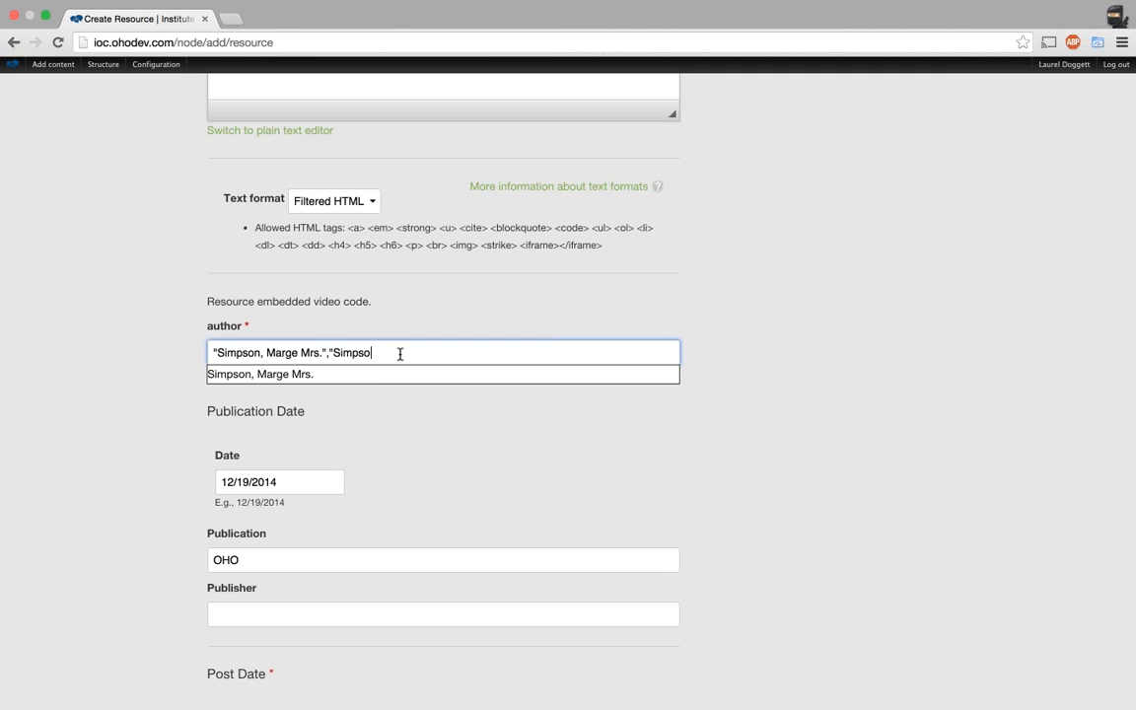
pyautogui.press('BackSpace')
pyautogui.press('BackSpace')
pyautogui.press('BackSpace')
pyautogui.press('BackSpace')
pyautogui.press('BackSpace')
pyautogui.press('BackSpace')
pyautogui.press('BackSpace')
pyautogui.write('simpson')
pyautogui.click(378, 375)
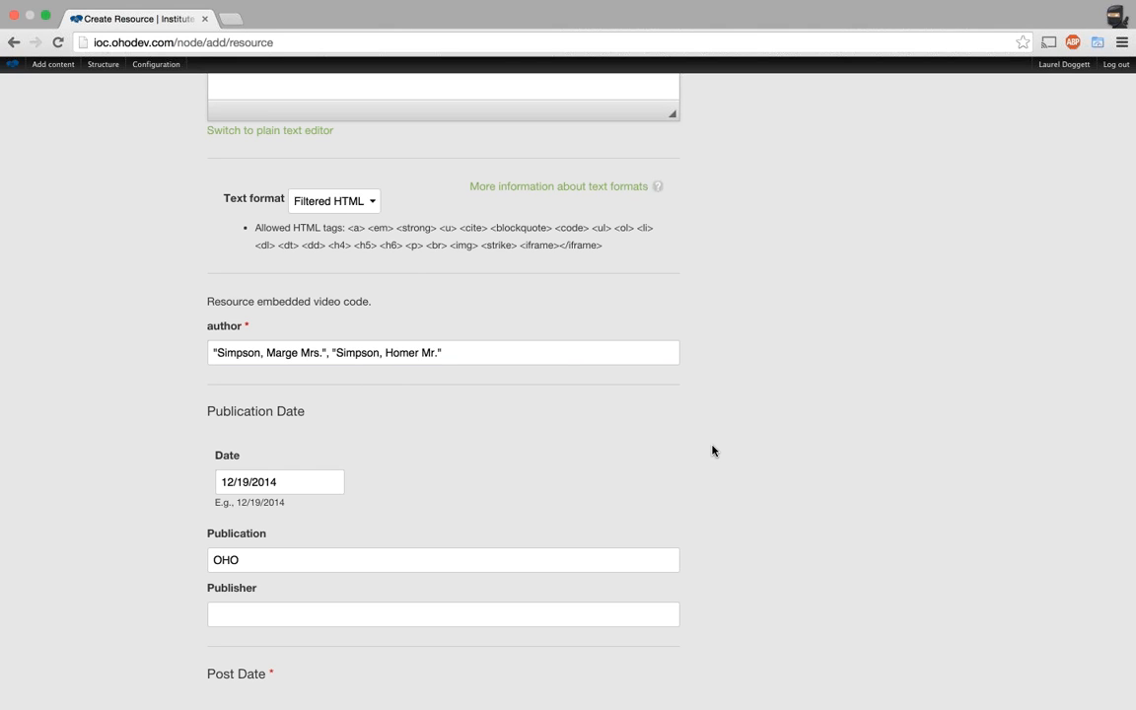
# Complete the Publication field to read 'OHO Interactive'.
pyautogui.scroll(-2, 712, 450)
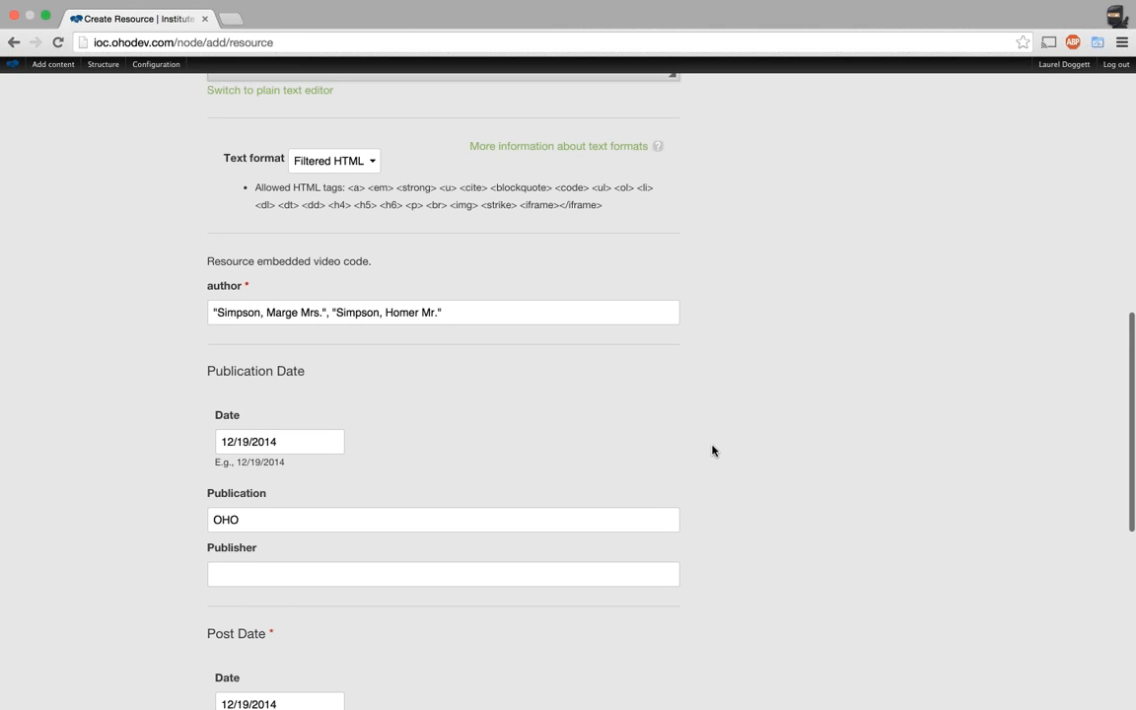
pyautogui.scroll(-3, 712, 451)
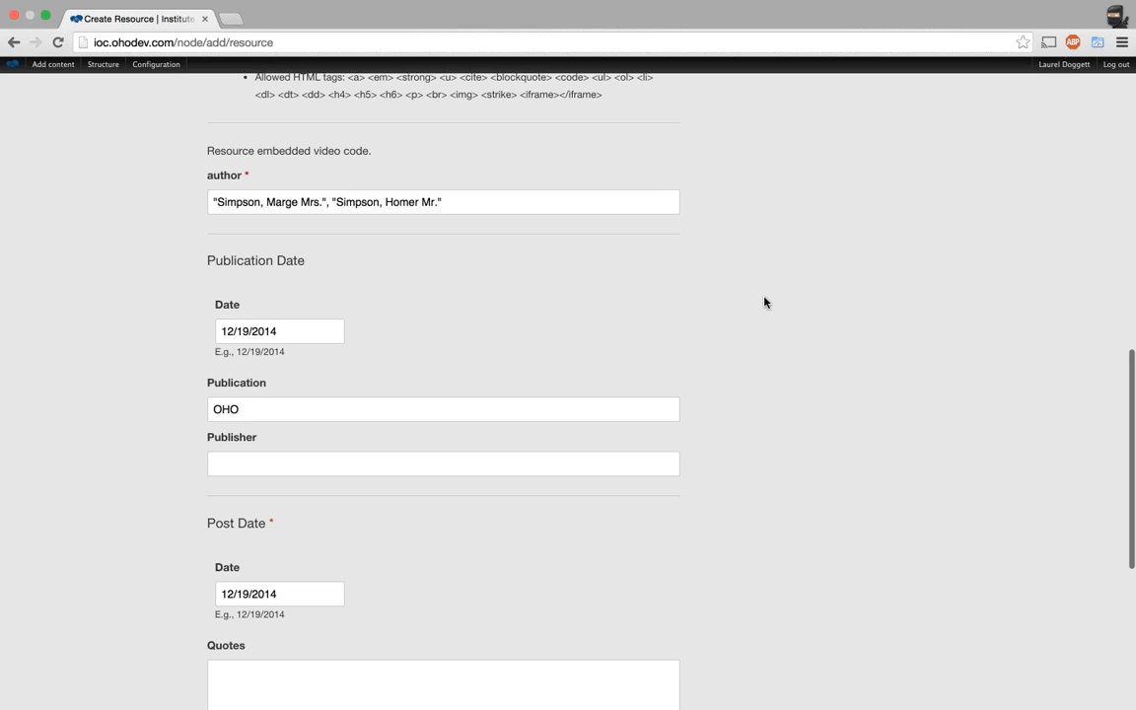
pyautogui.scroll(-2, 765, 302)
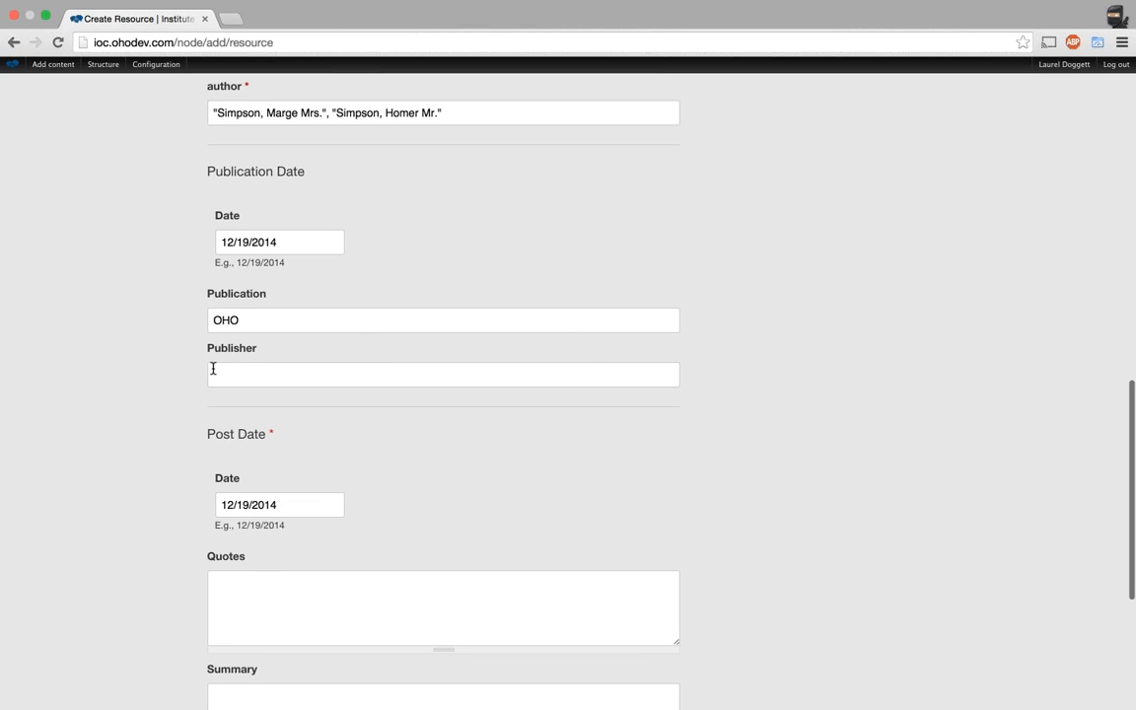
pyautogui.click(275, 315)
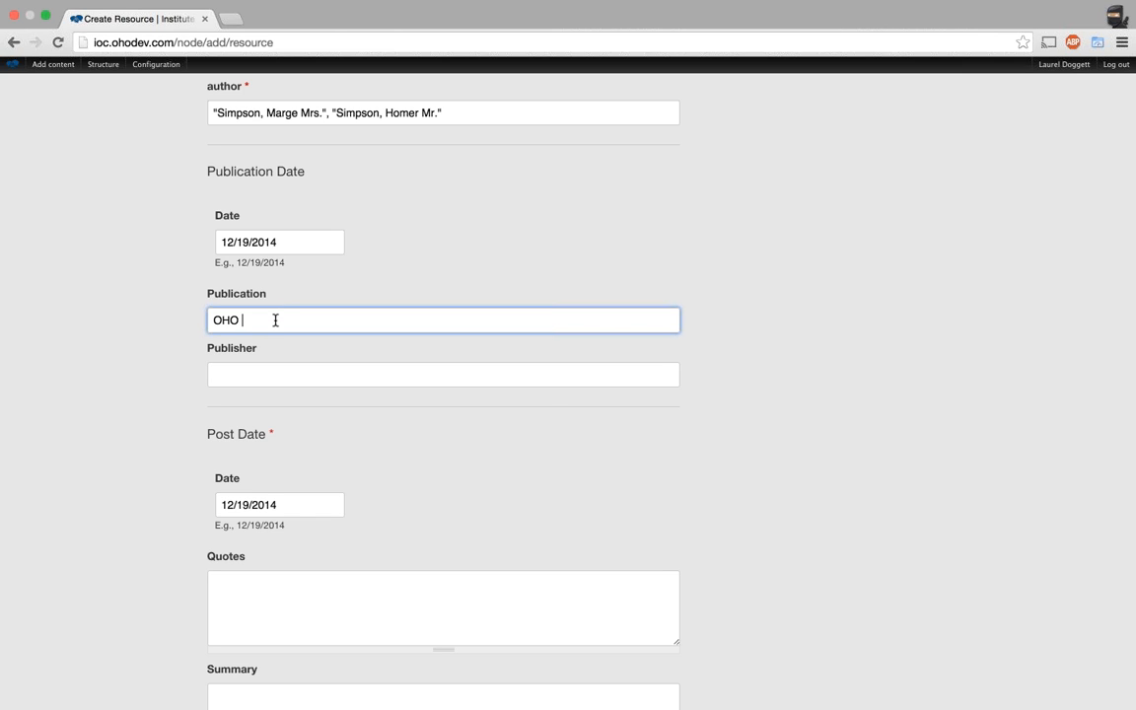
pyautogui.write('Interactive')
# Enter 'OHO Interactive Cambridge' as the Publisher.
pyautogui.press('Tab')
pyautogui.write('Oho')
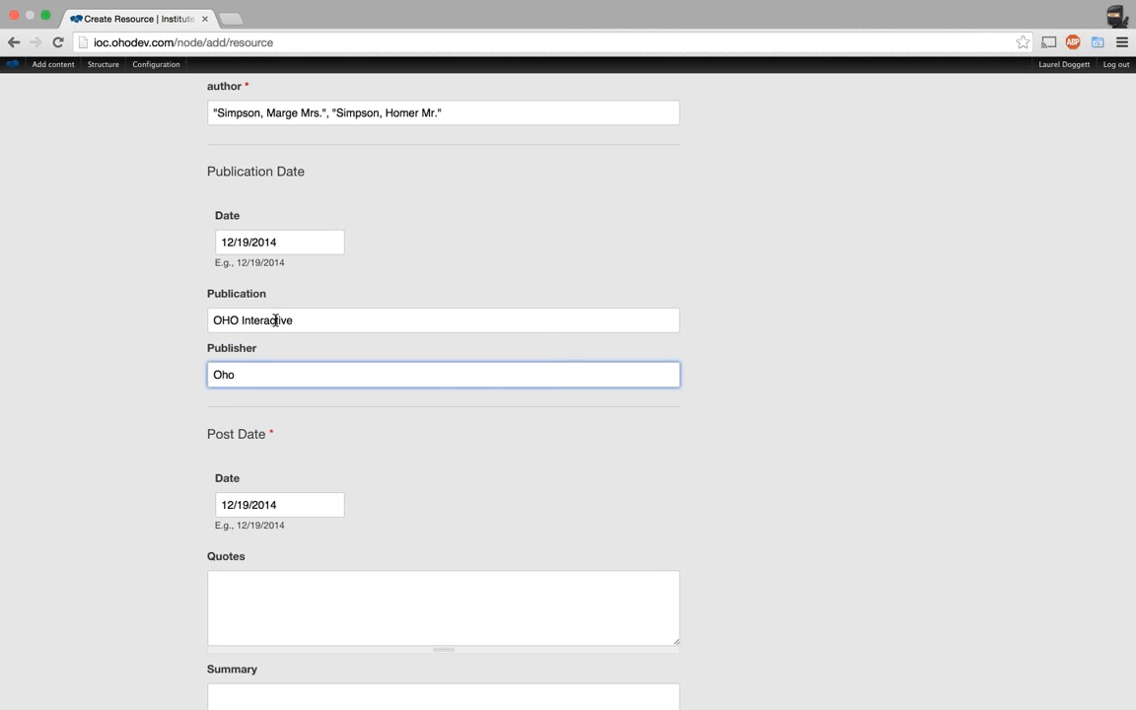
pyautogui.press('BackSpace')
pyautogui.press('BackSpace')
pyautogui.write('HO INter')
pyautogui.press('BackSpace')
pyautogui.press('BackSpace')
pyautogui.press('BackSpace')
pyautogui.press('BackSpace')
pyautogui.write('nteractive Cambridge')
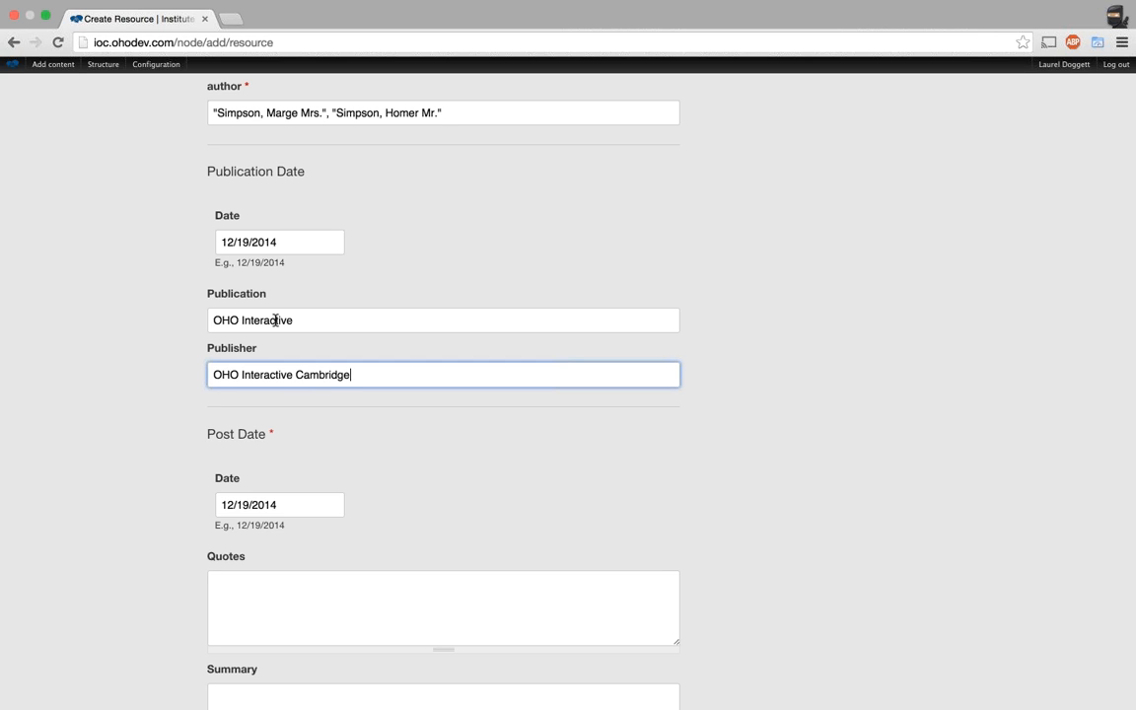
pyautogui.scroll(-2, 812, 467)
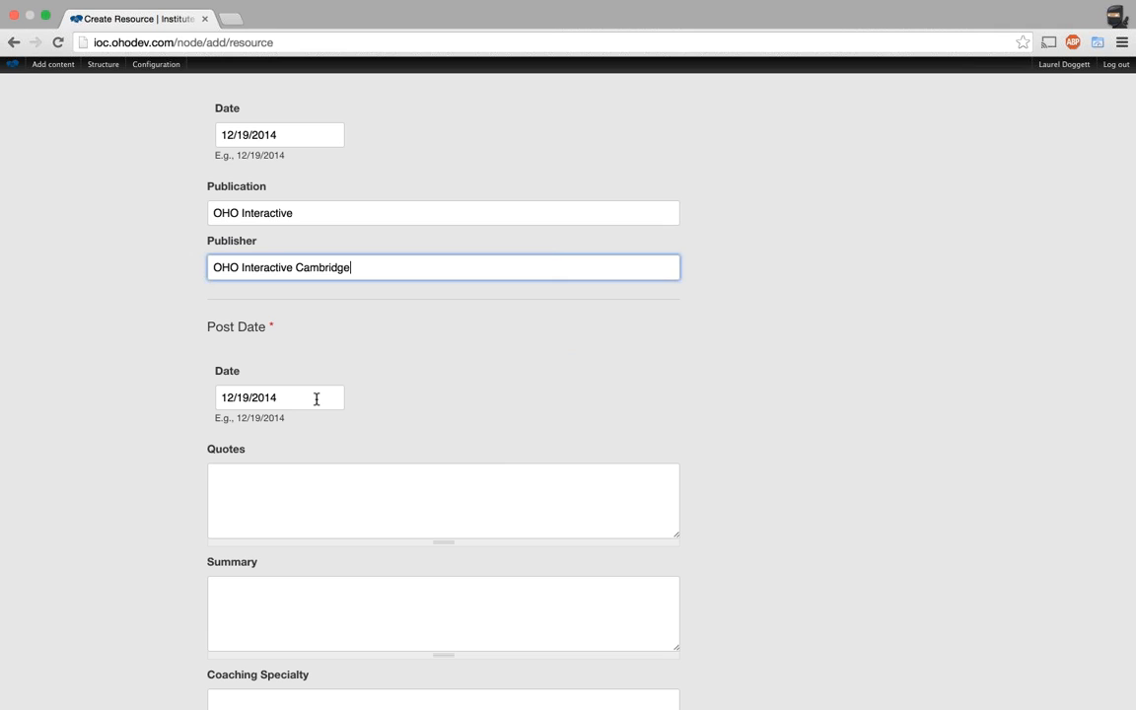
# Browse years in the Post Date calendar, leaving it unchanged at 12/19/2014.
pyautogui.click(317, 399)
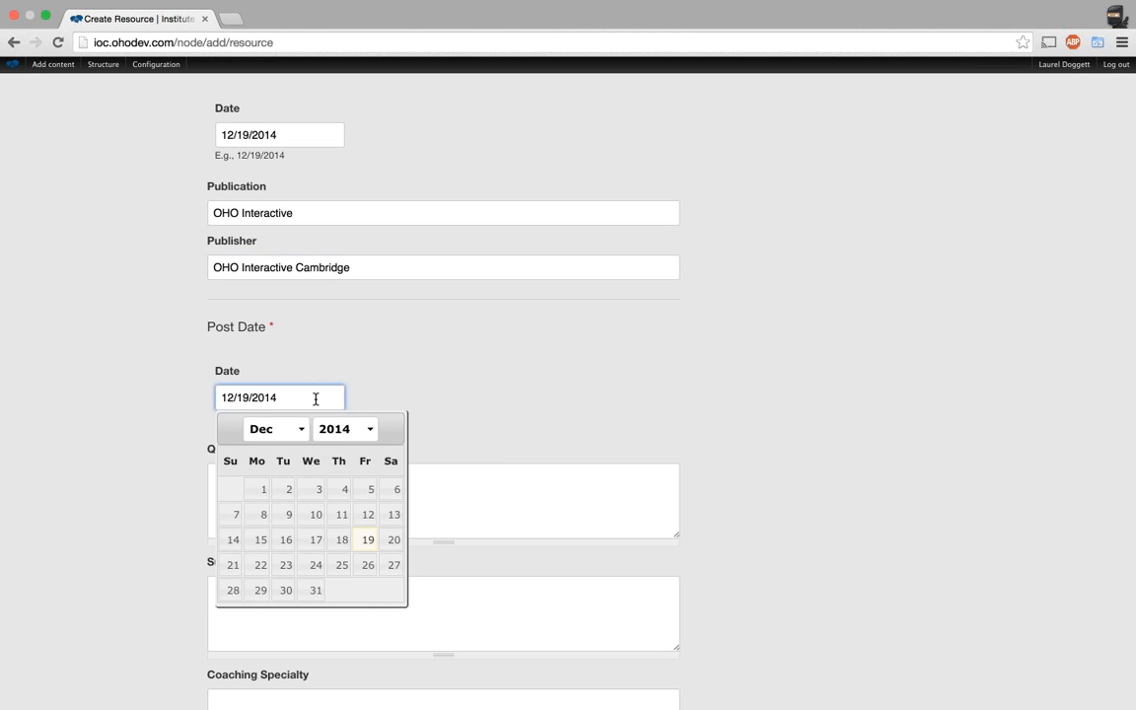
pyautogui.click(360, 430)
pyautogui.click(352, 401)
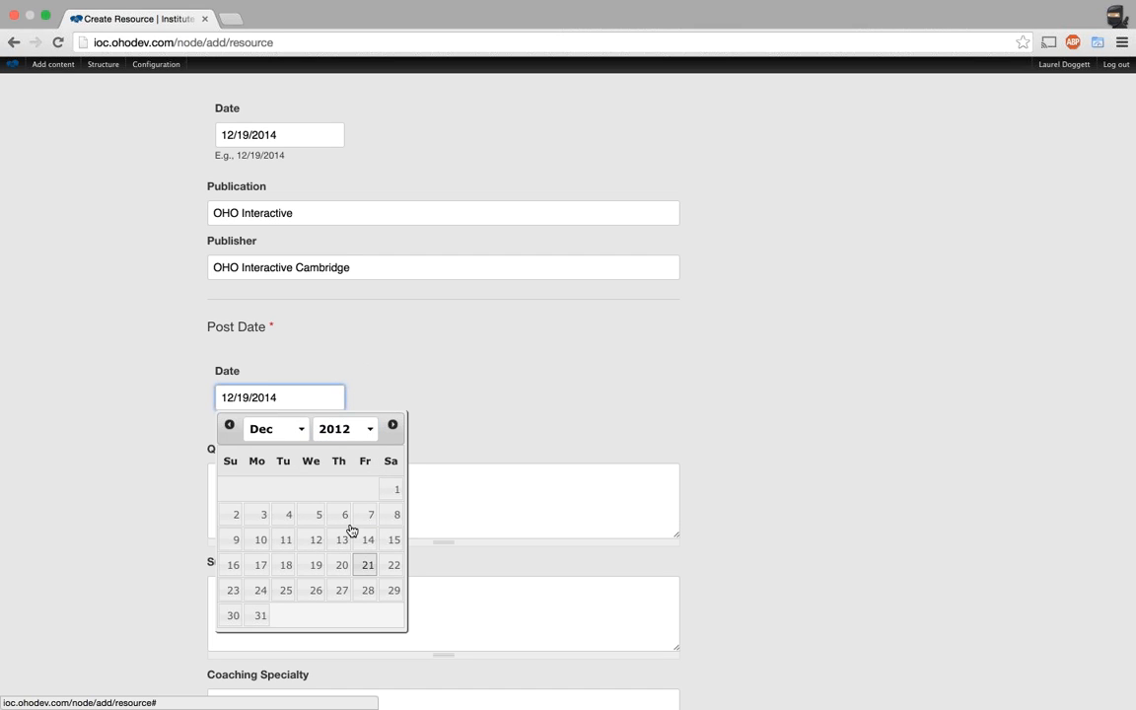
pyautogui.click(358, 430)
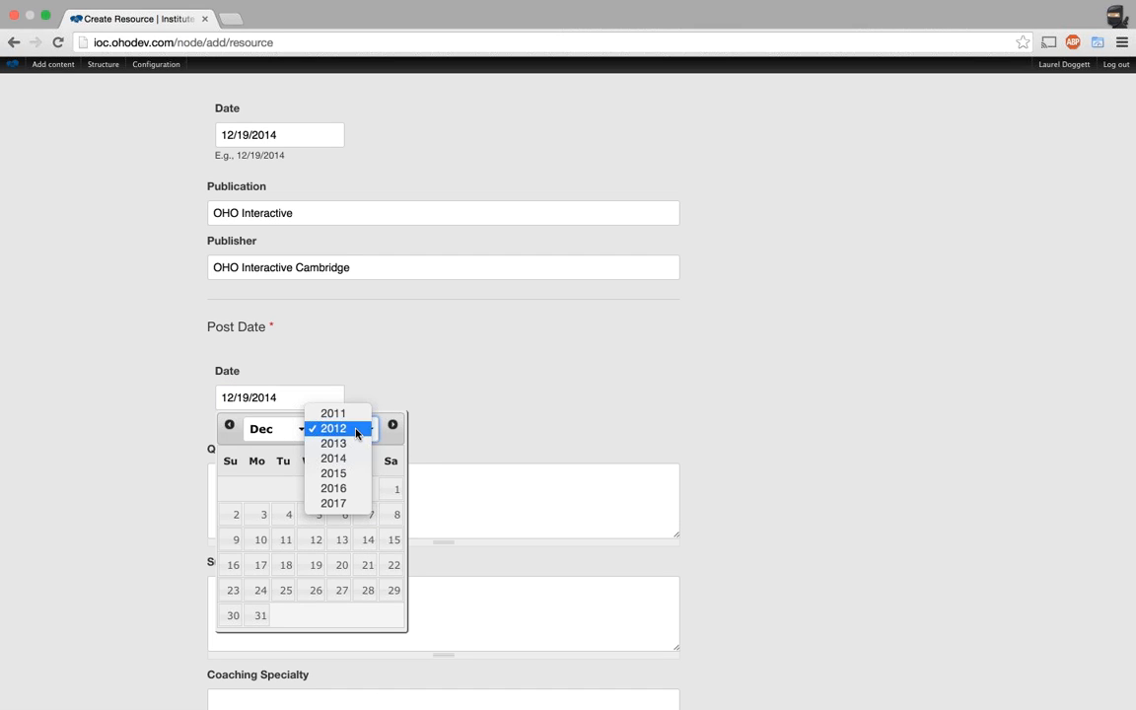
pyautogui.click(340, 460)
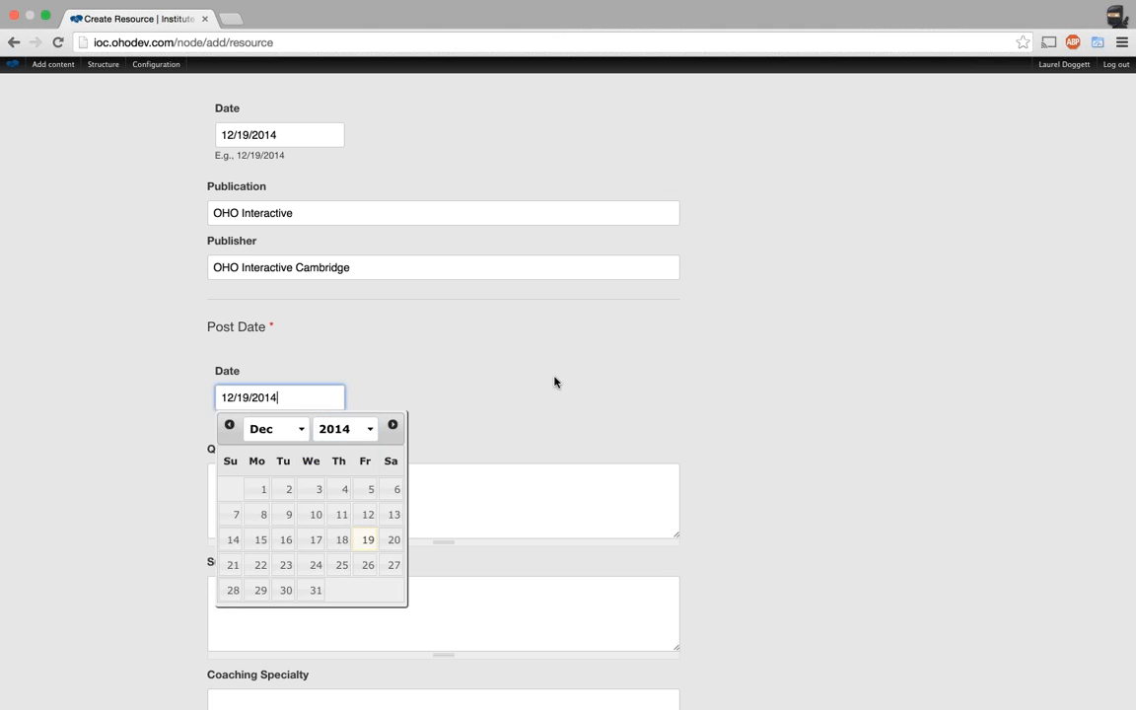
pyautogui.click(557, 382)
pyautogui.scroll(3, 813, 395)
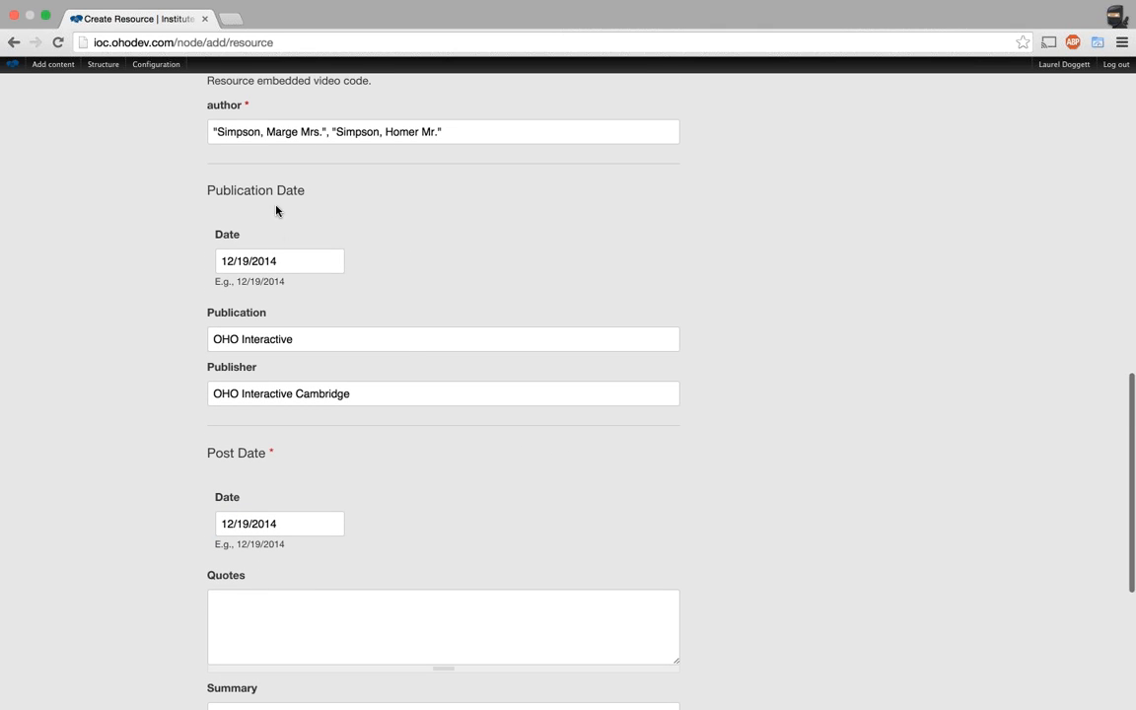
# Set the Publication Date to 09/03/2013 via the calendar's year, month and day.
pyautogui.click(276, 259)
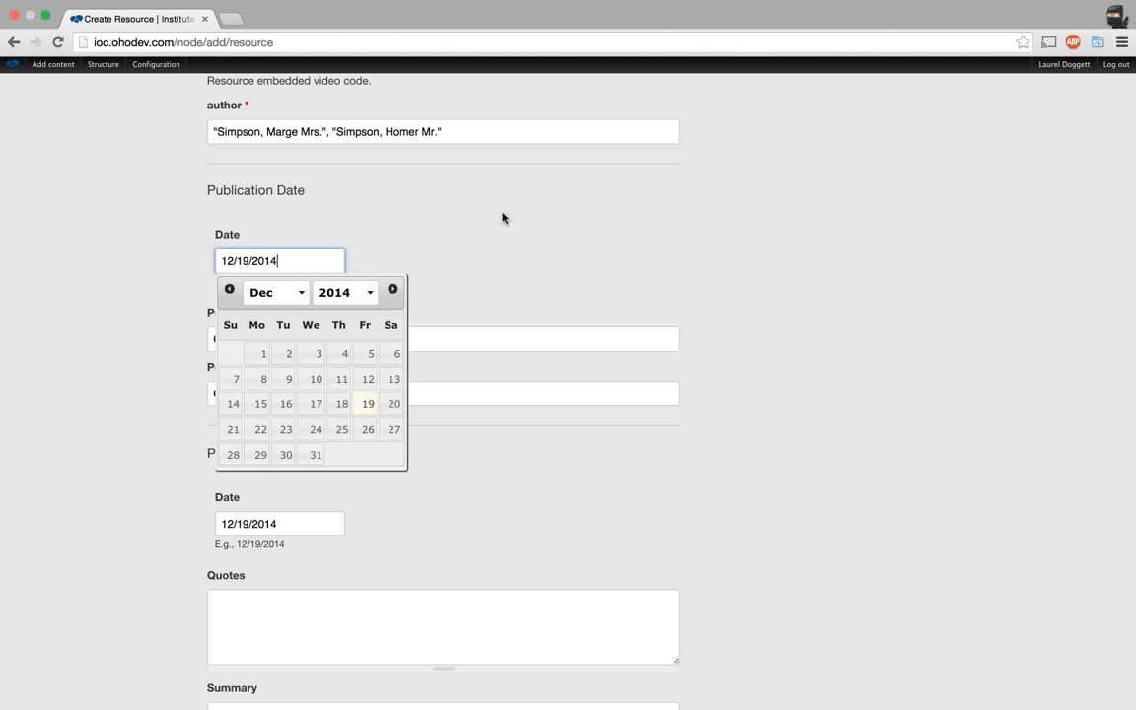
pyautogui.click(369, 292)
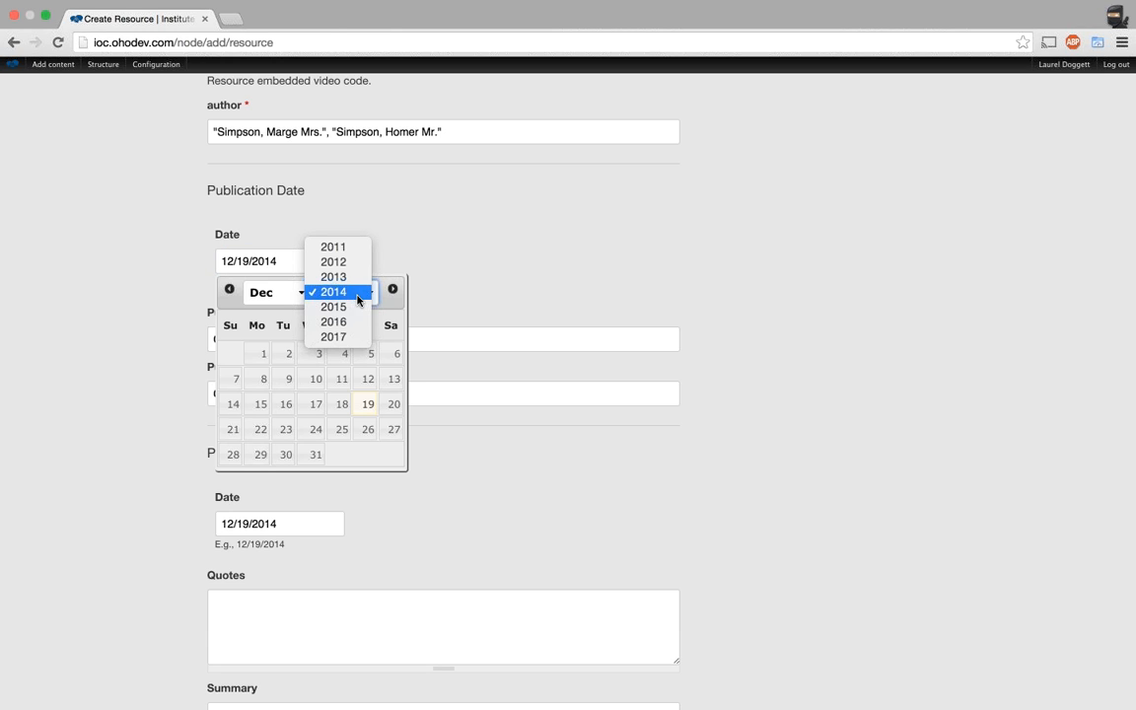
pyautogui.click(333, 278)
pyautogui.click(276, 292)
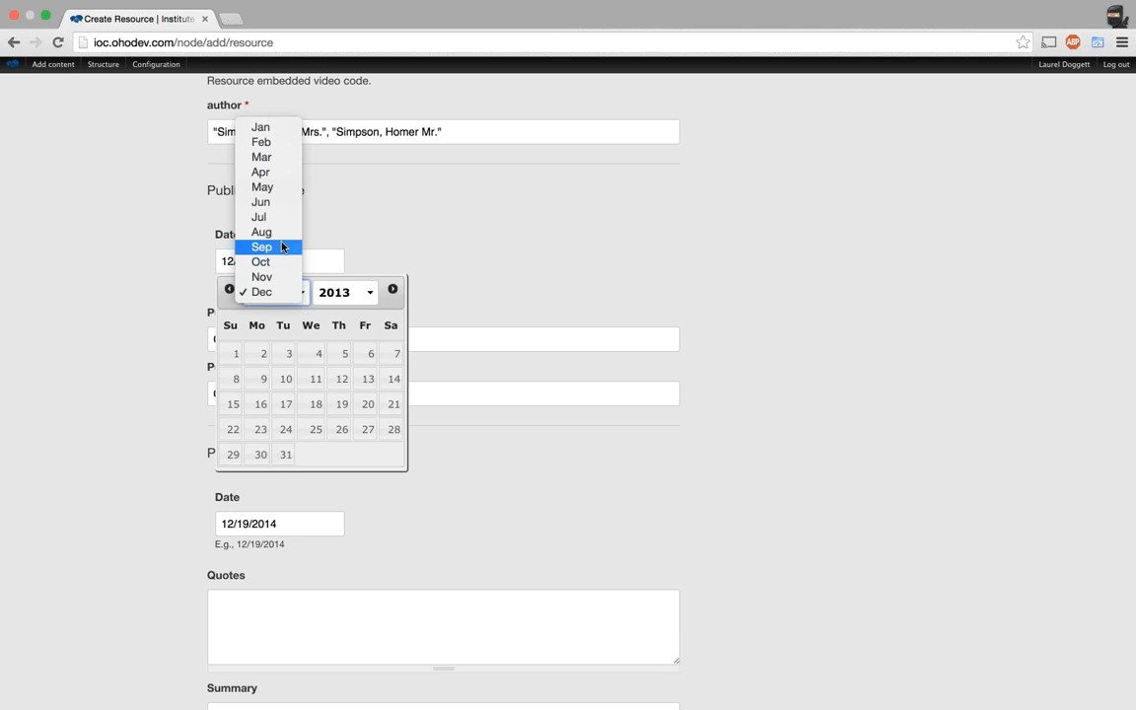
pyautogui.click(264, 246)
pyautogui.click(292, 353)
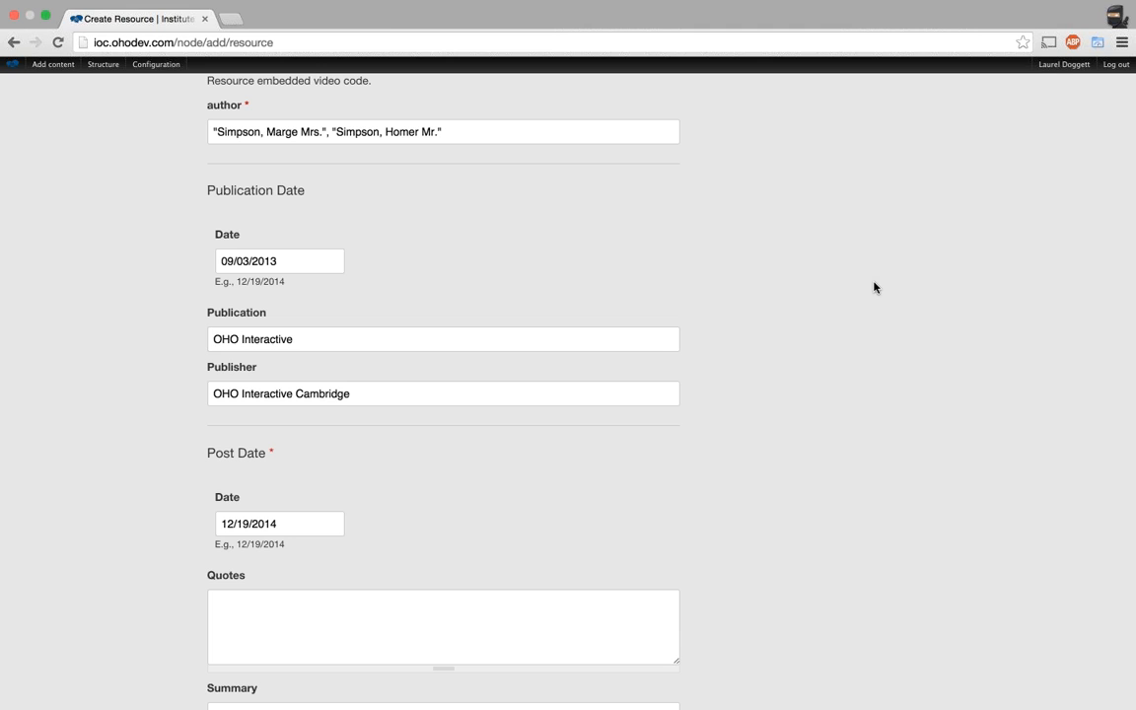
pyautogui.scroll(-1, 874, 287)
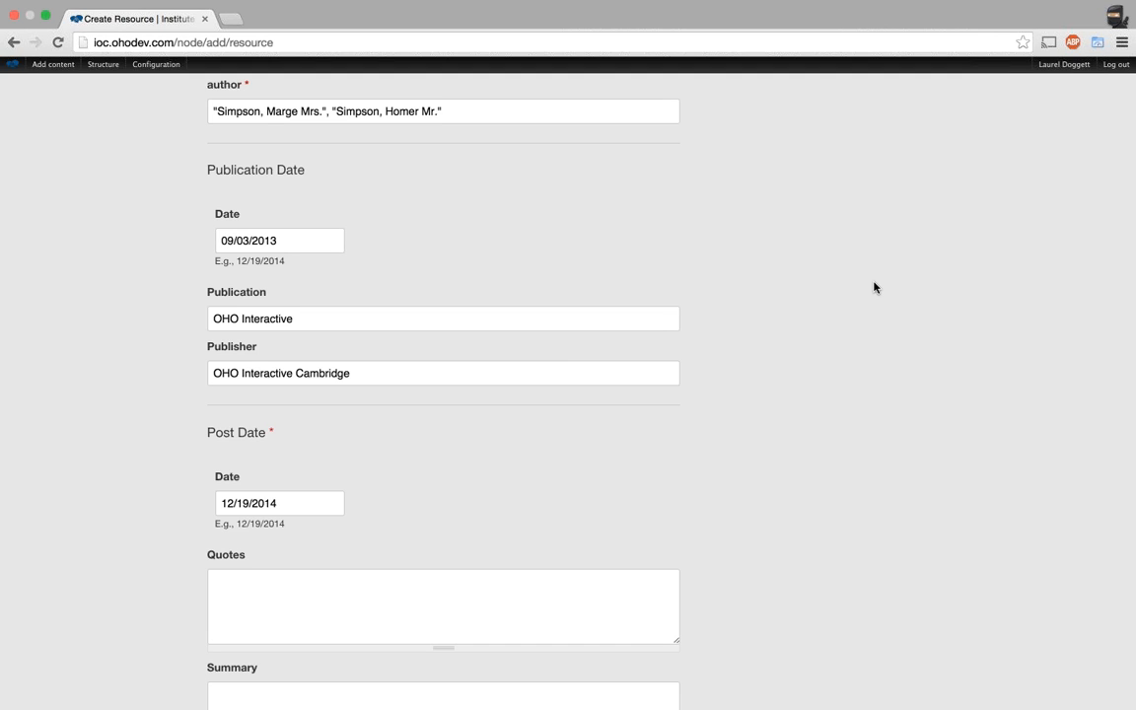
pyautogui.scroll(-3, 874, 287)
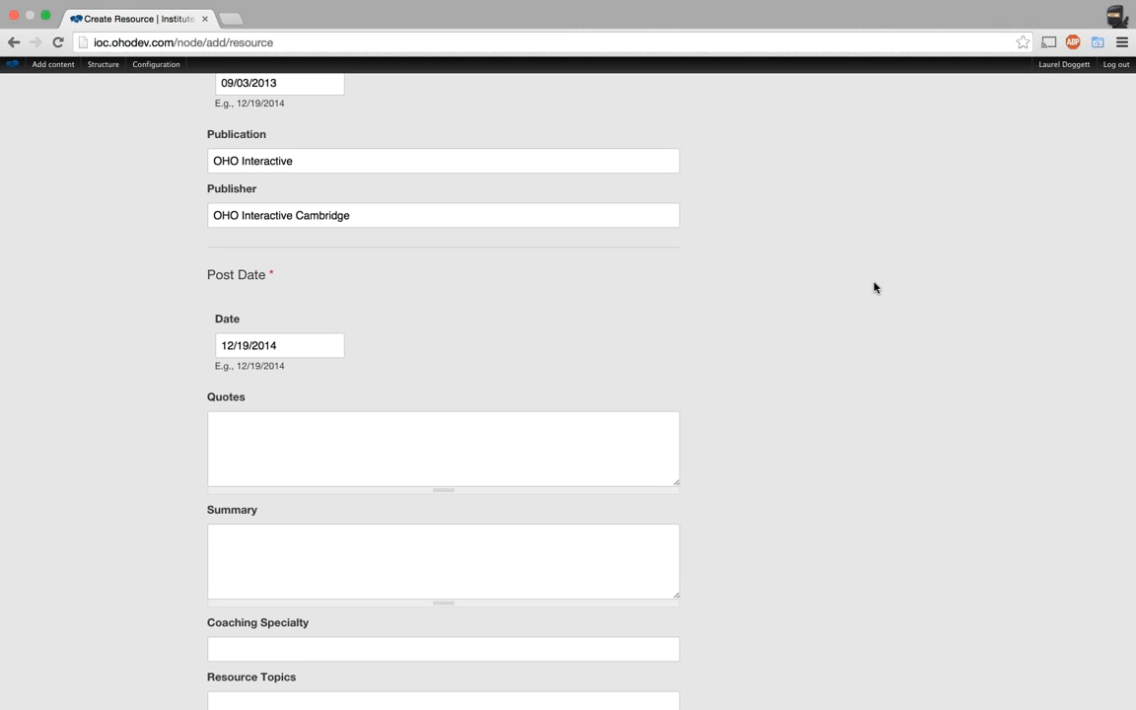
pyautogui.scroll(2, 873, 287)
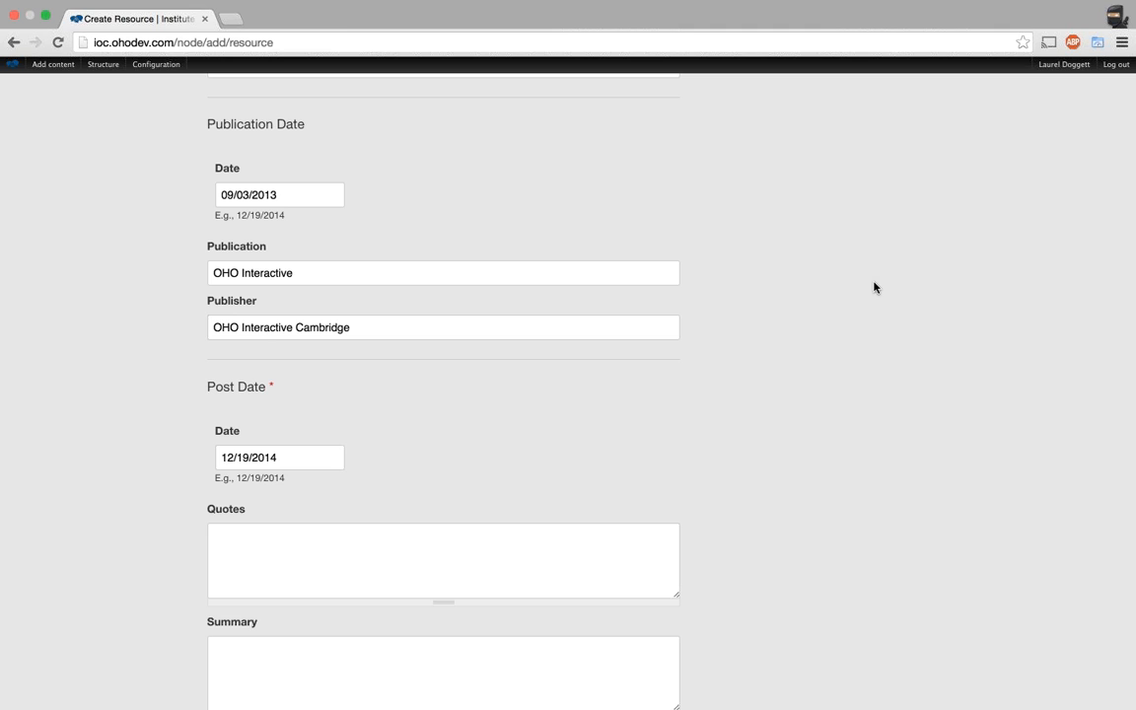
# Replace Publication with 'New England Journal of Medications' and set Publisher to 'New England Medical Association'.
pyautogui.click(364, 277)
pyautogui.press('super+a')
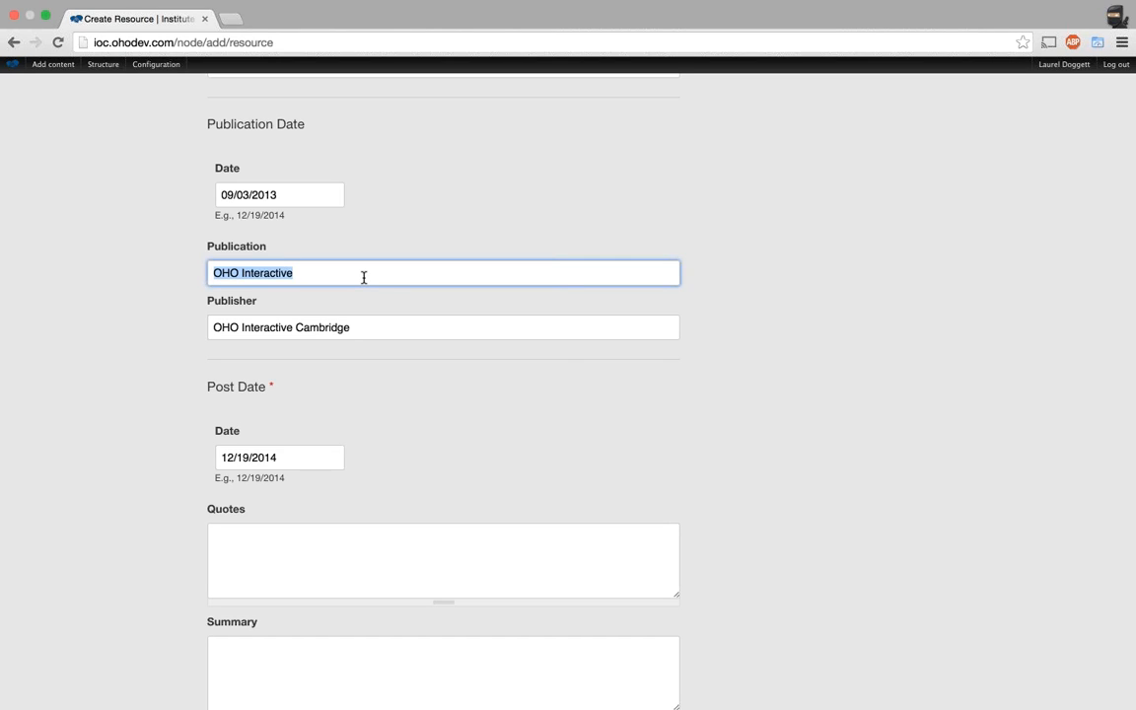
pyautogui.write('New E')
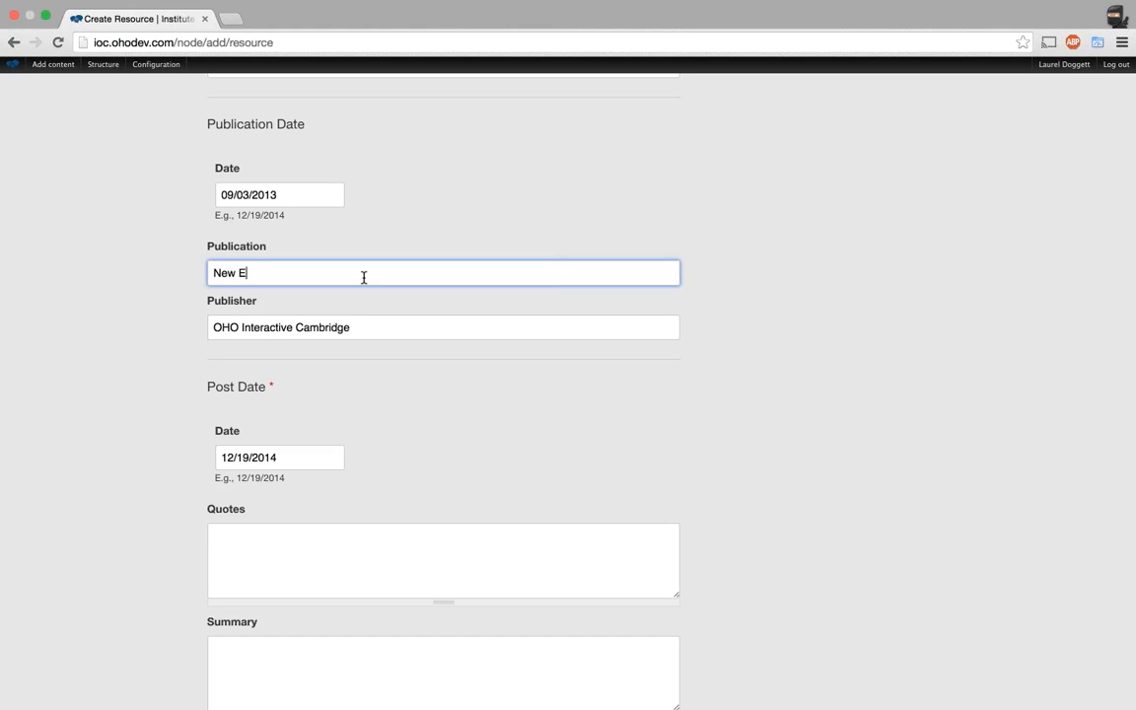
pyautogui.write('ngland Journal of Medications')
pyautogui.press('Tab')
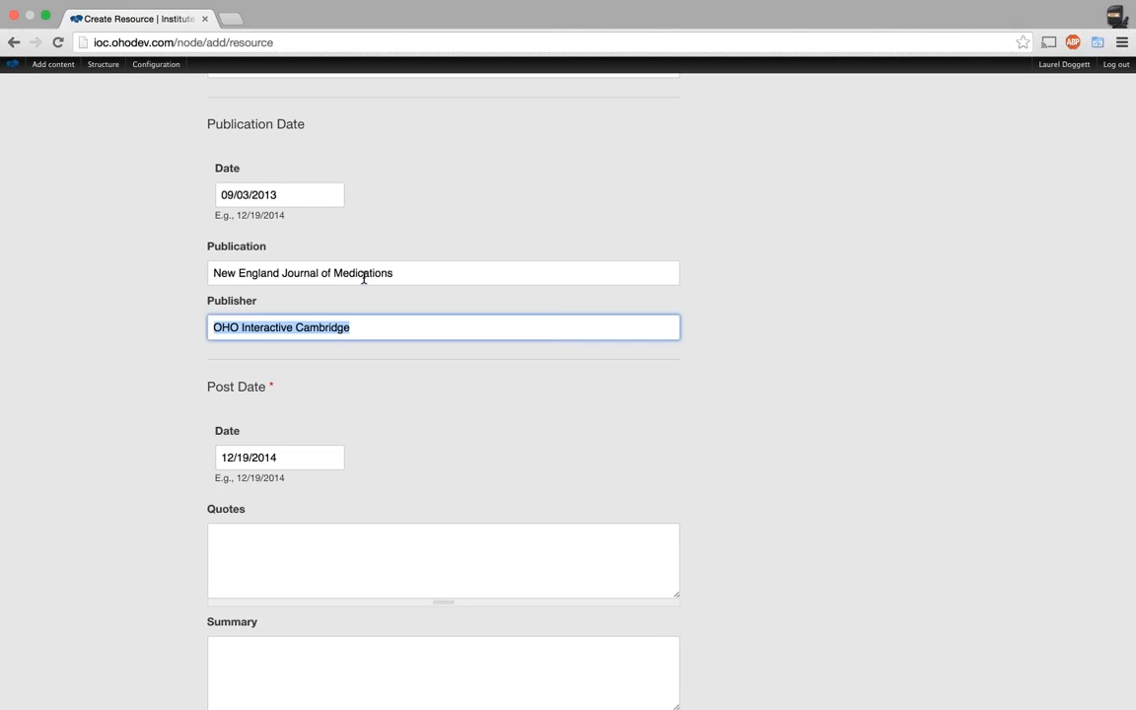
pyautogui.write('New EN')
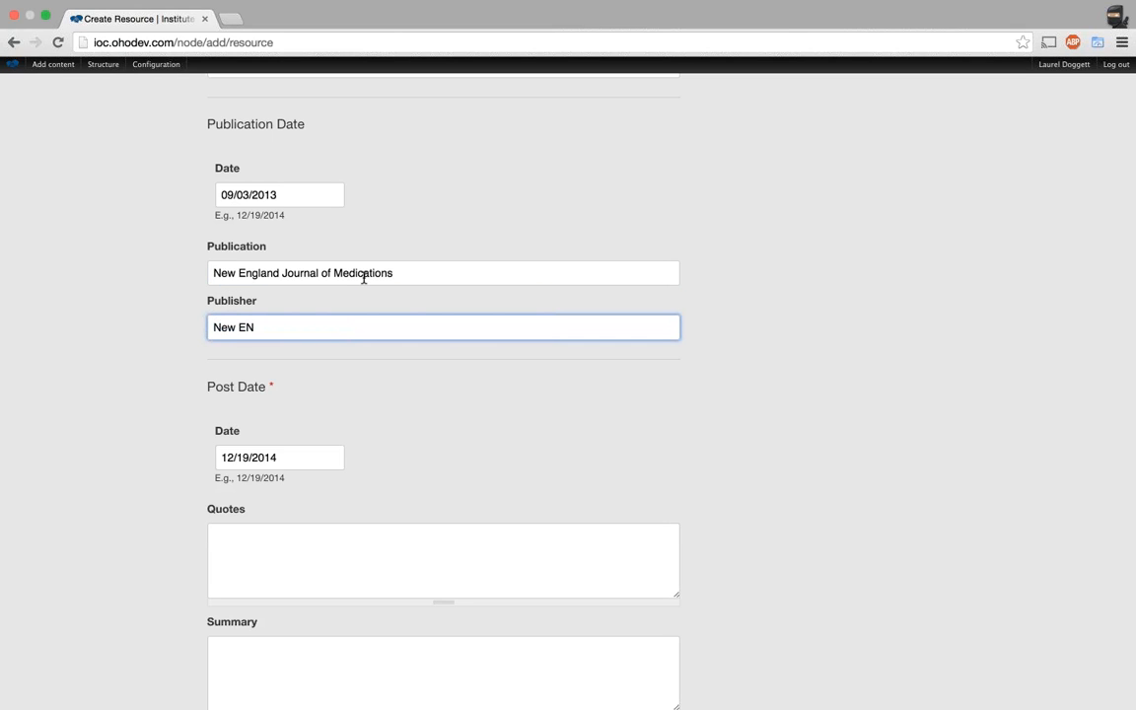
pyautogui.press('BackSpace')
pyautogui.write('ngland Medical Association')
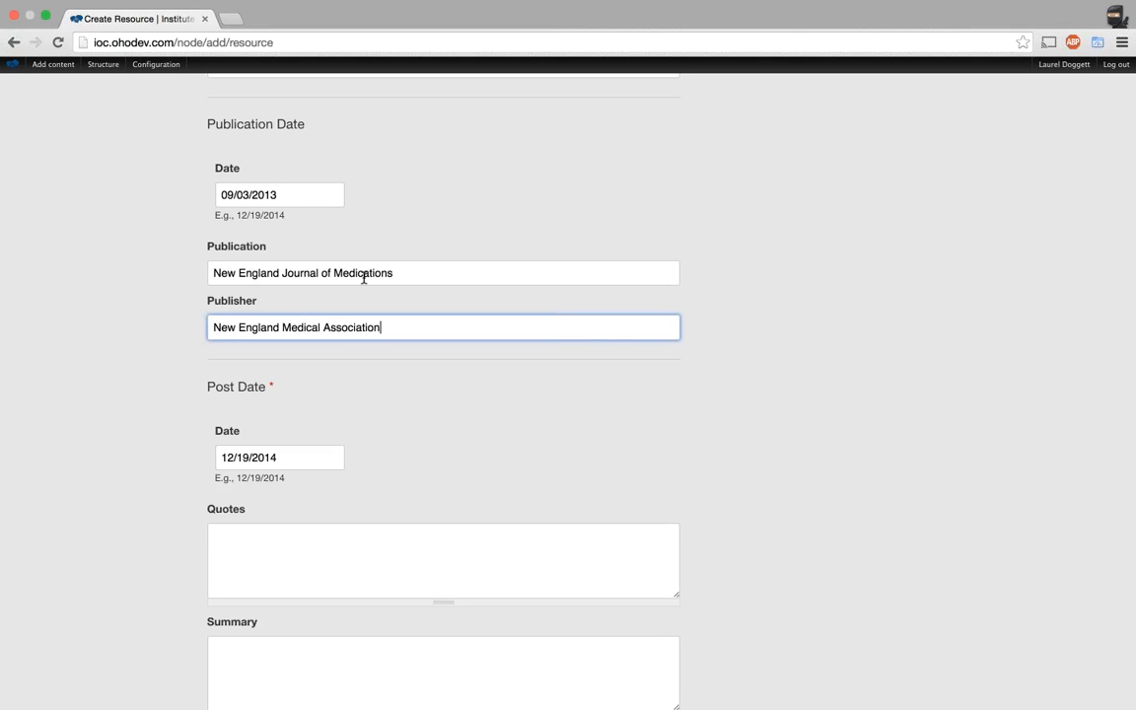
pyautogui.scroll(-1, 827, 410)
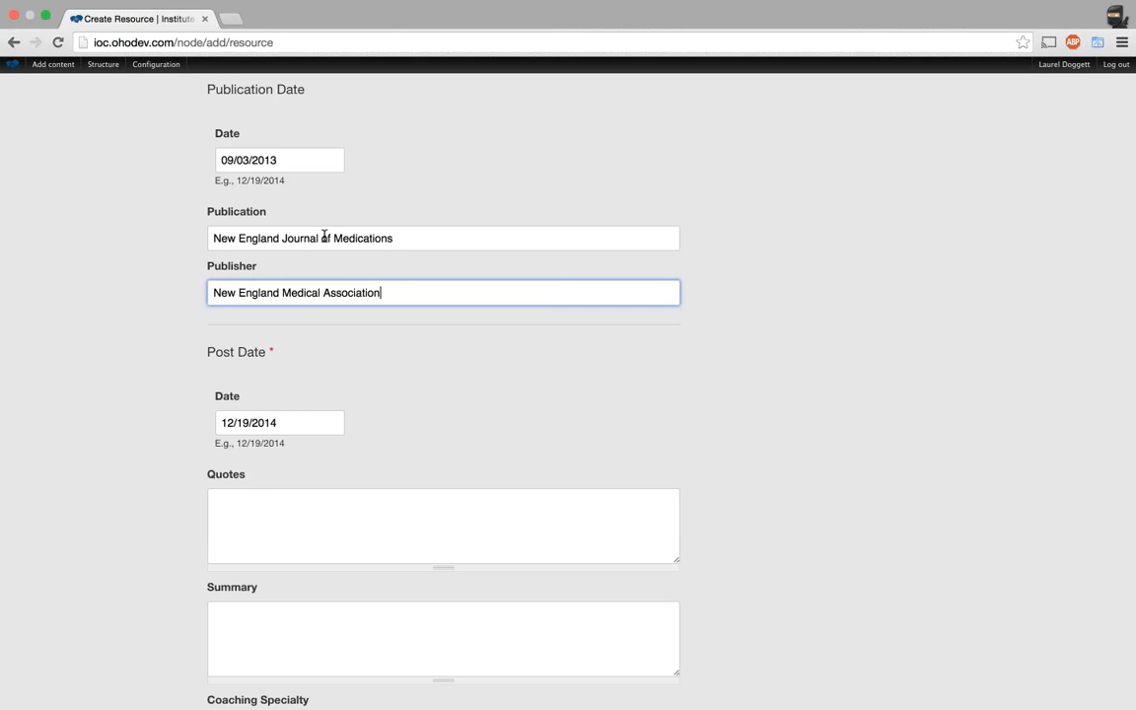
# Highlight the Publication and Publisher field labels to point them out.
pyautogui.doubleClick(250, 218)
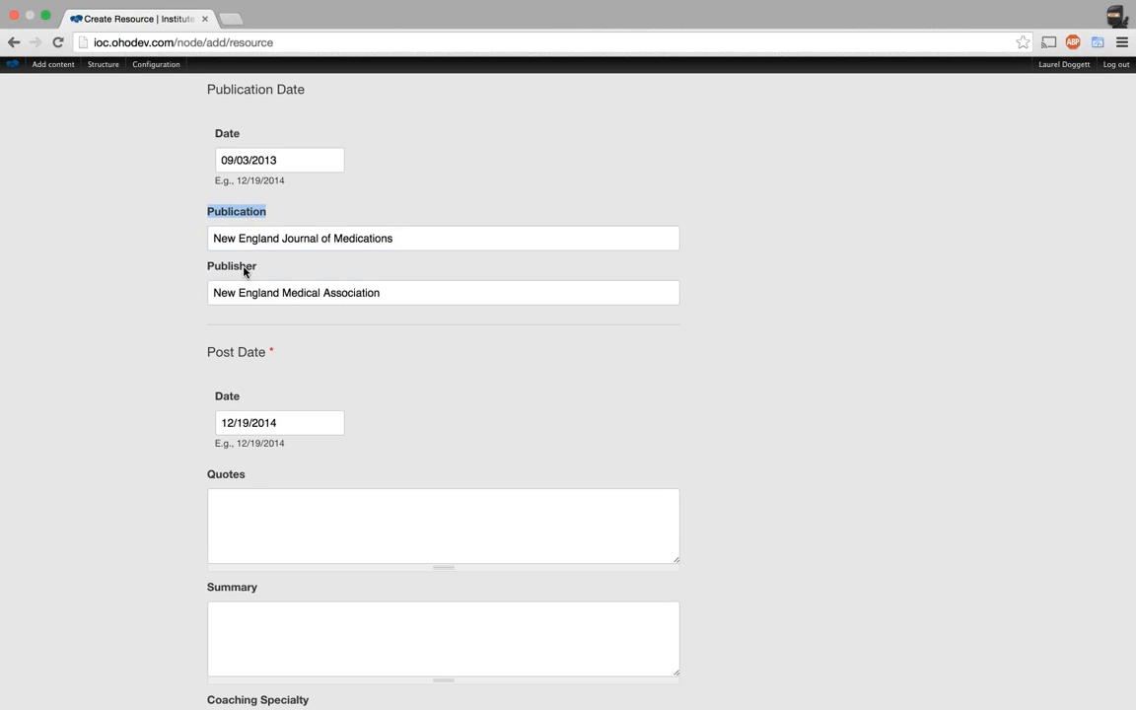
pyautogui.doubleClick(246, 267)
pyautogui.click(277, 217)
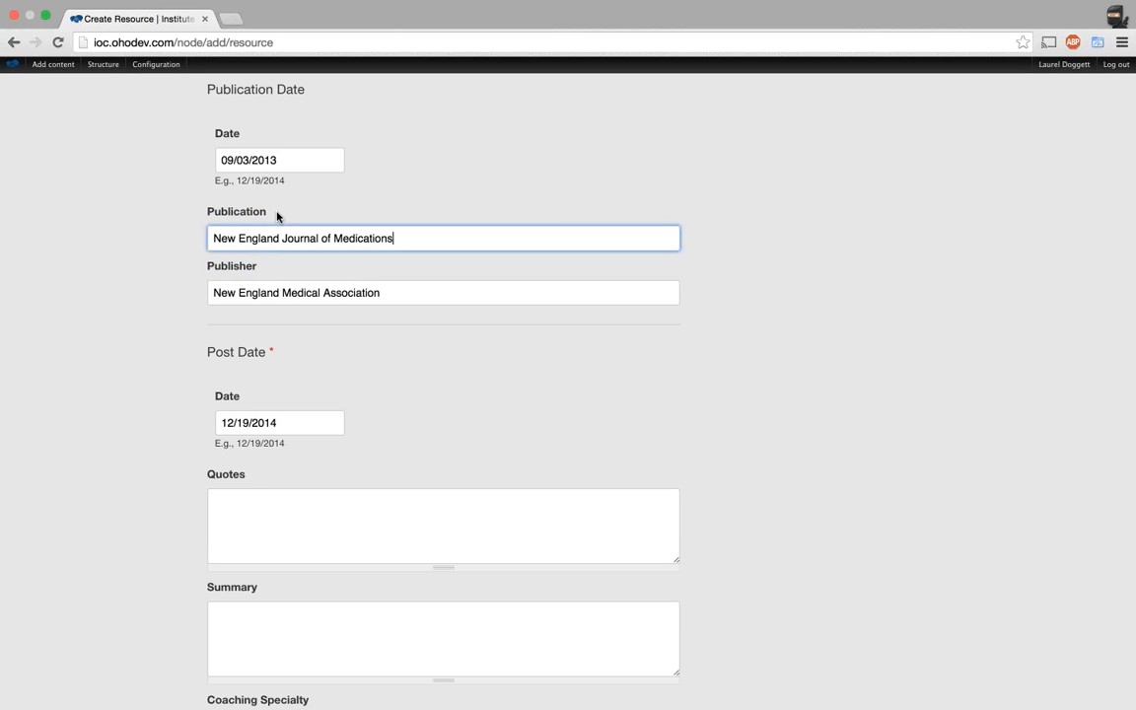
pyautogui.moveTo(277, 217); pyautogui.dragTo(202, 213)
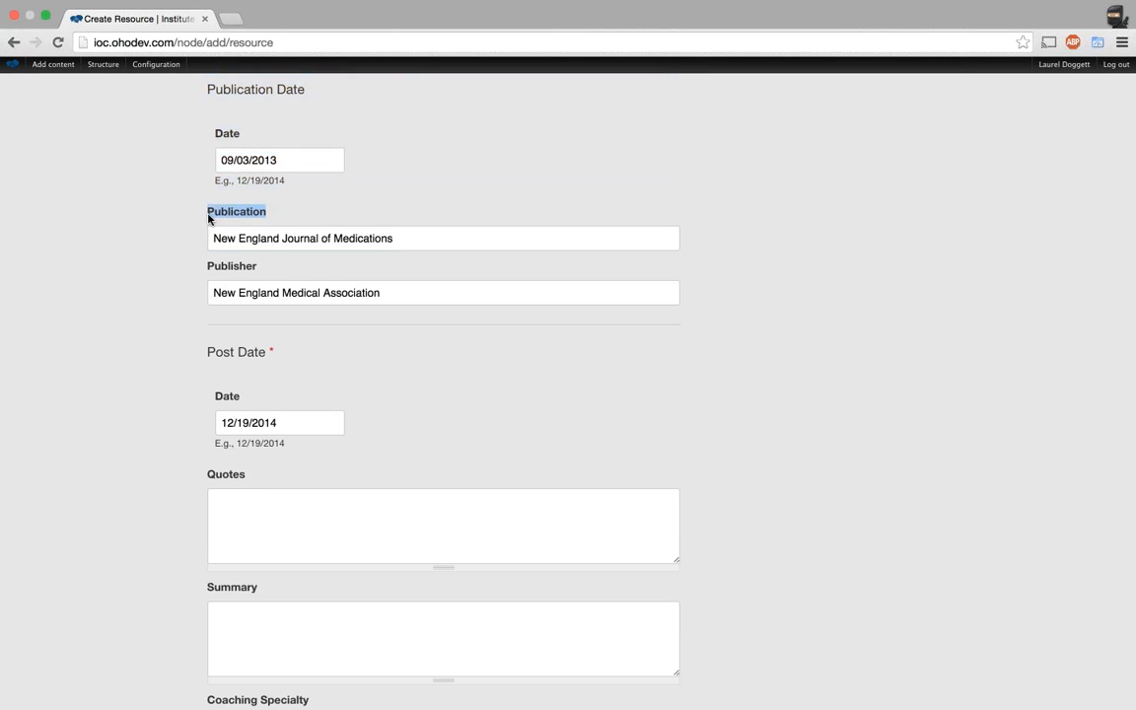
pyautogui.doubleClick(221, 265)
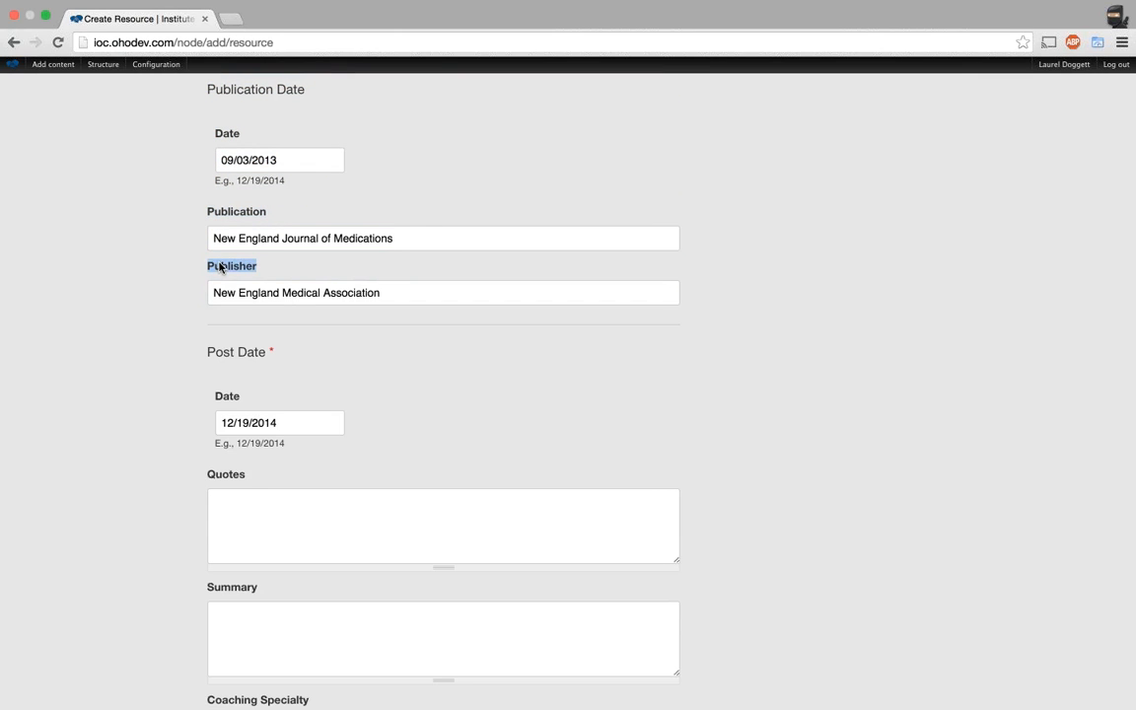
pyautogui.click(241, 217)
pyautogui.doubleClick(242, 217)
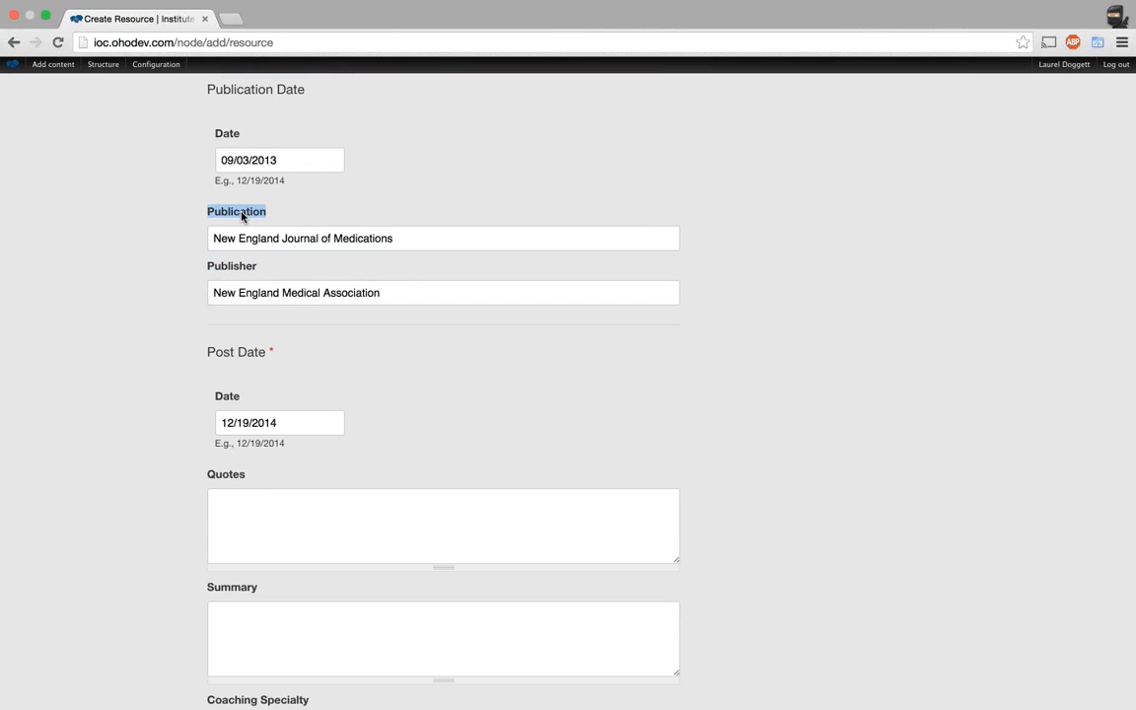
pyautogui.click(173, 288)
pyautogui.scroll(-1, 172, 288)
pyautogui.scroll(1, 173, 288)
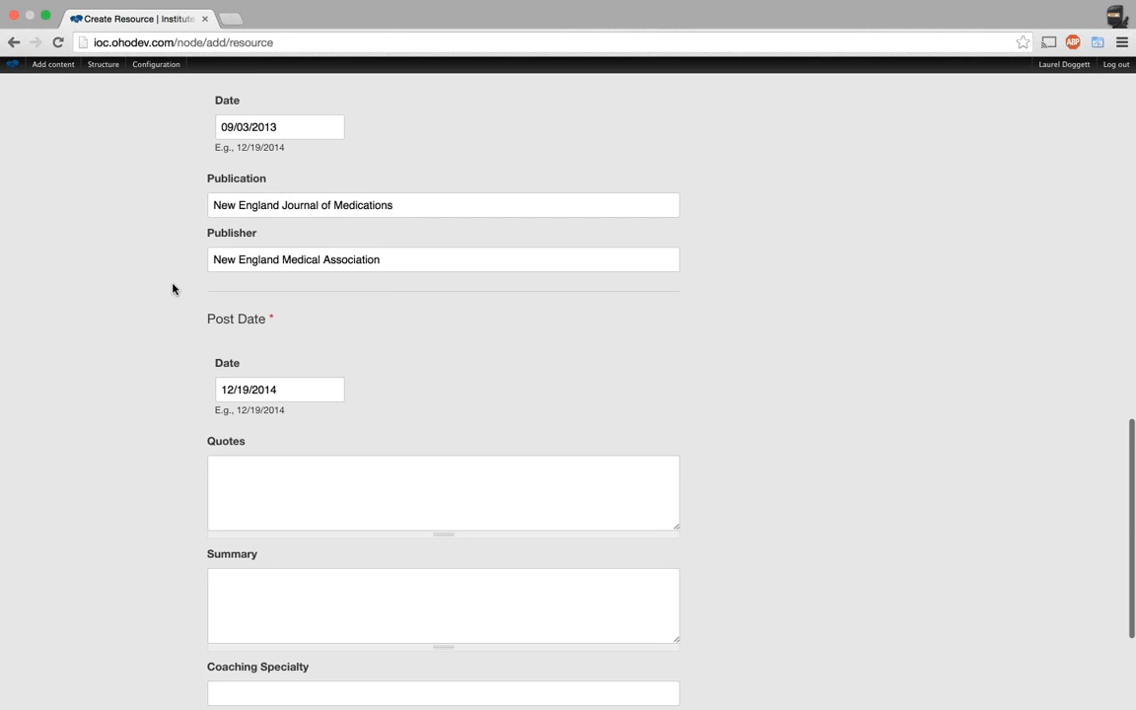
pyautogui.scroll(1, 173, 288)
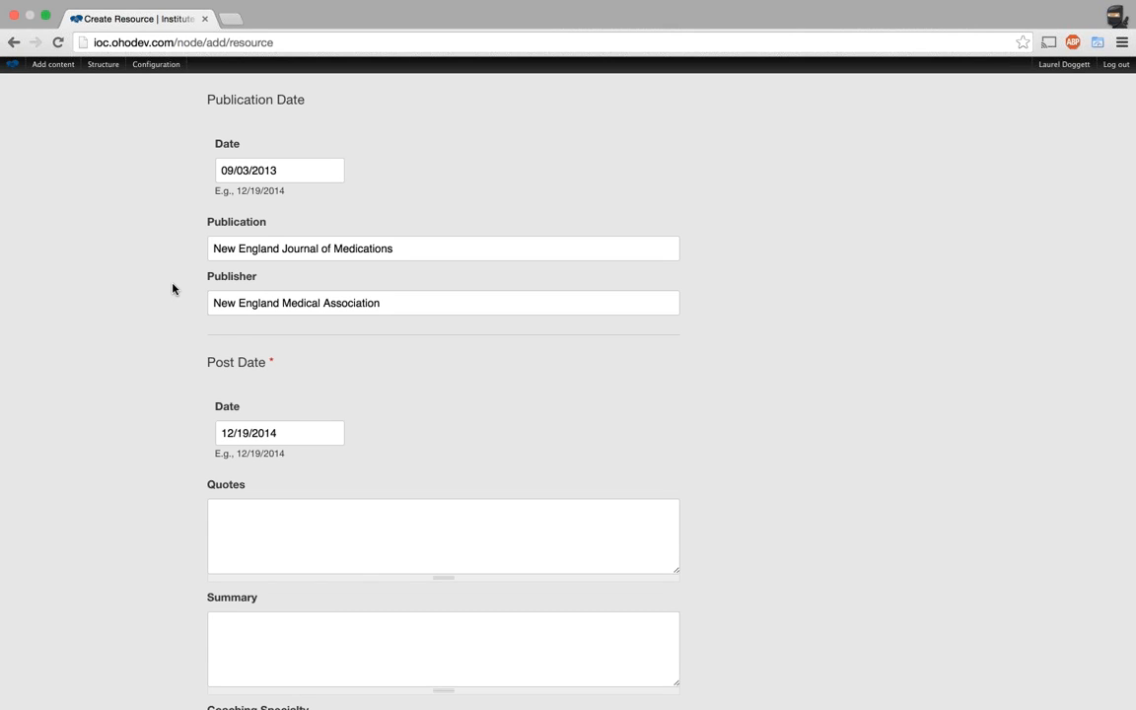
pyautogui.scroll(-2, 173, 288)
pyautogui.scroll(-3, 173, 288)
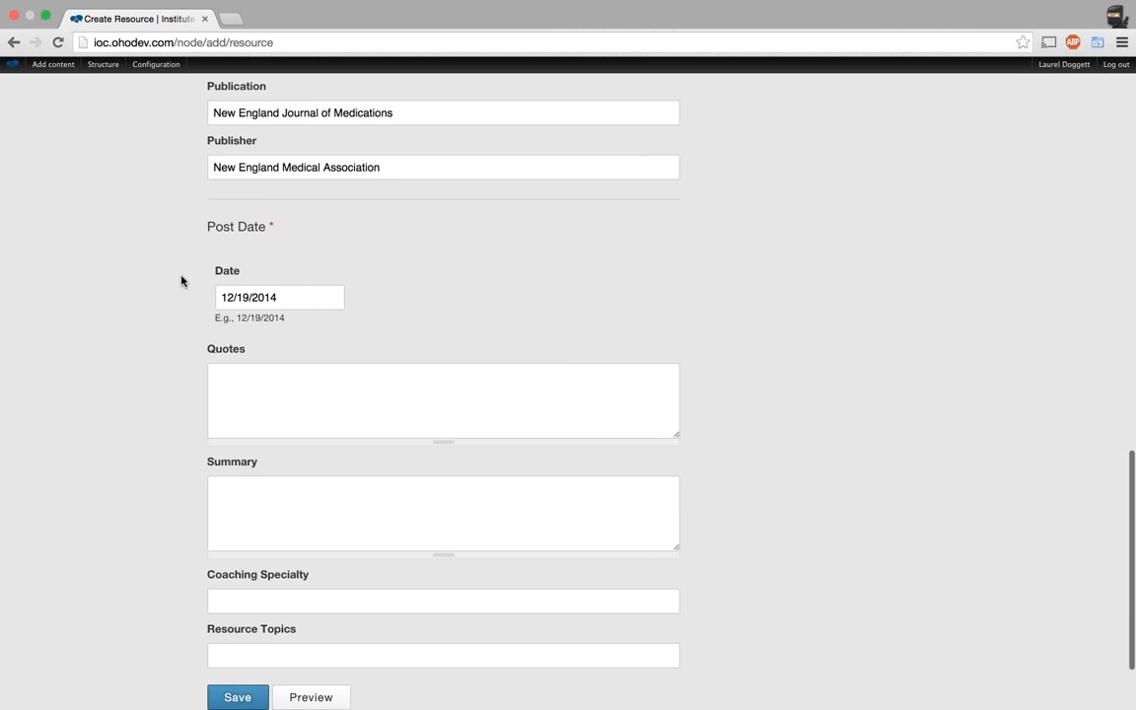
# Enter the quote 'Drupal 7 is a CMS' in the Quotes field.
pyautogui.click(385, 368)
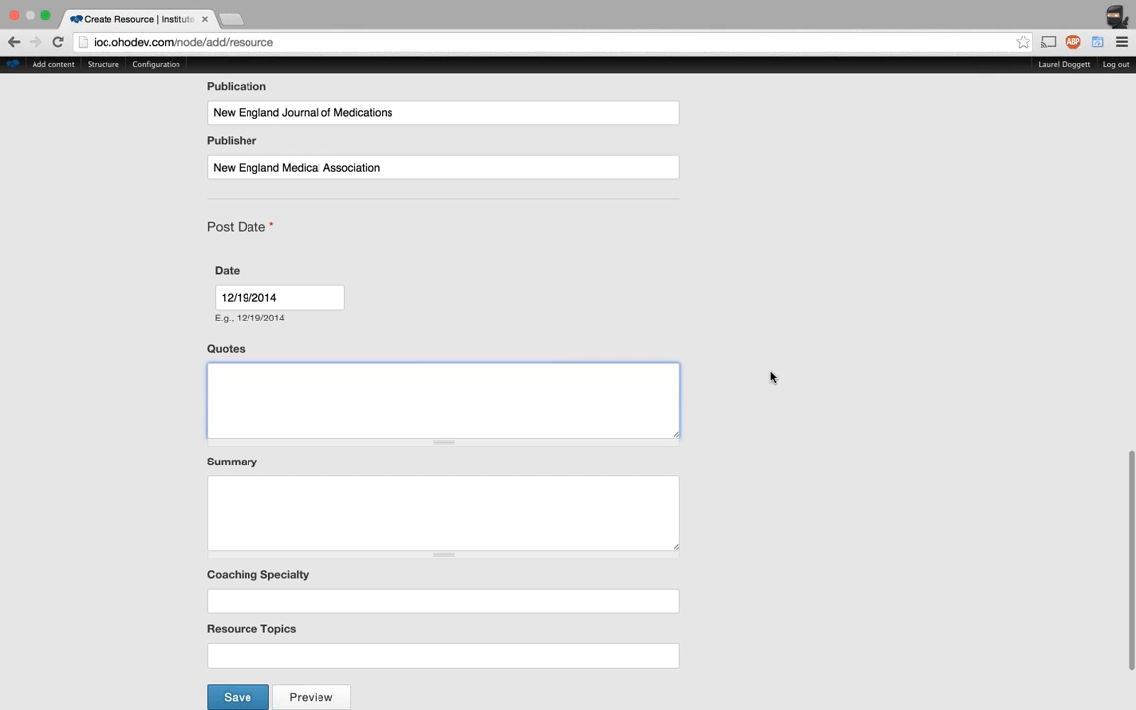
pyautogui.scroll(1, 783, 431)
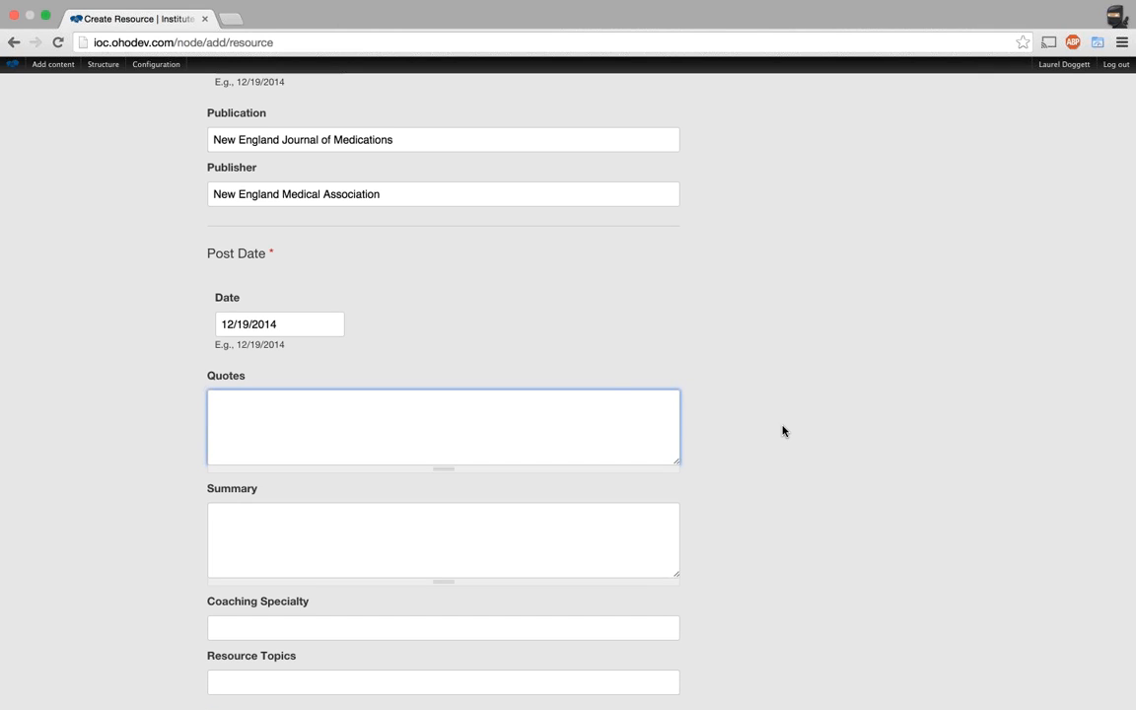
pyautogui.scroll(4, 783, 431)
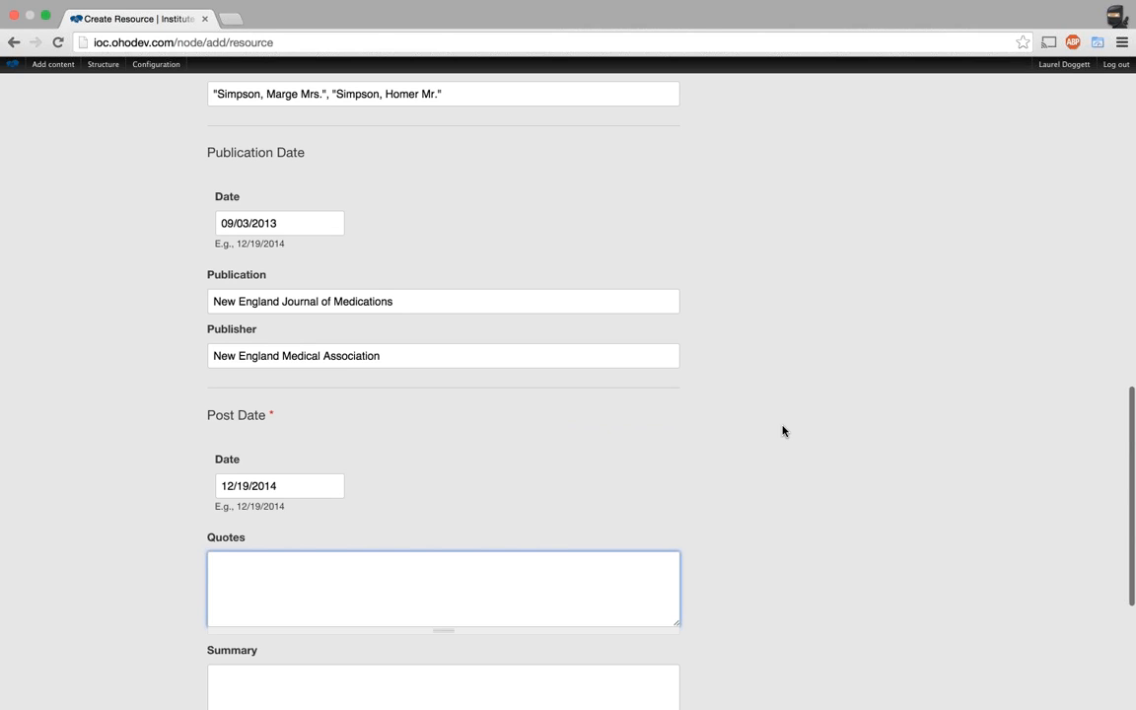
pyautogui.scroll(5, 782, 430)
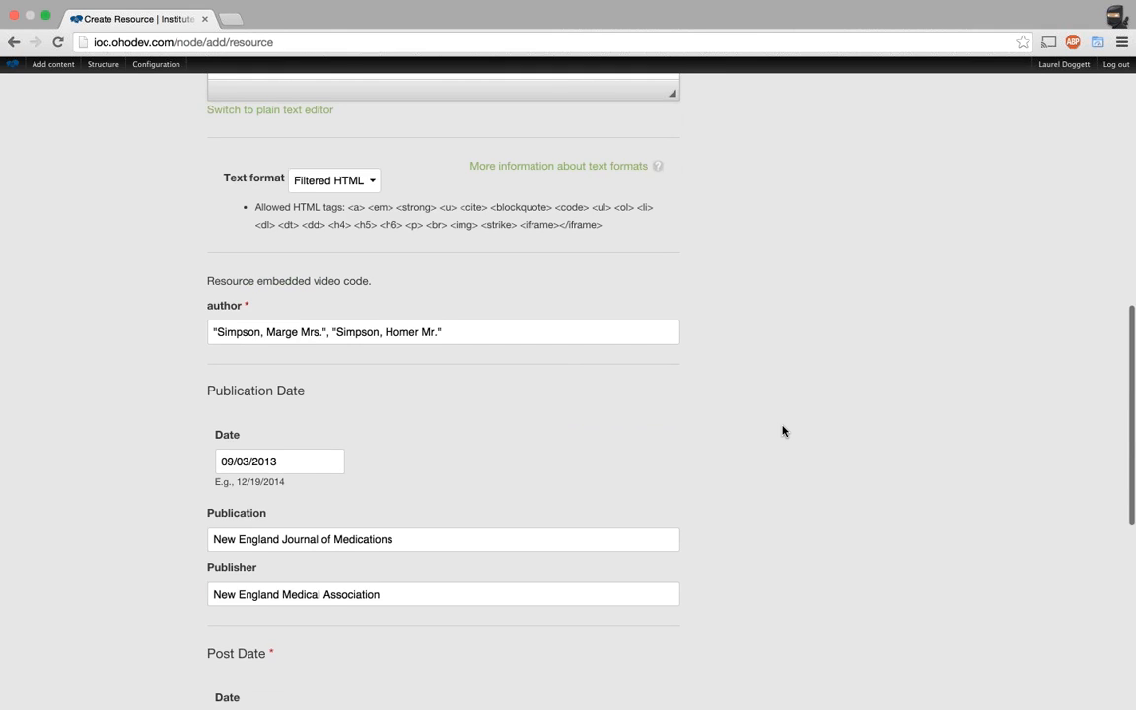
pyautogui.scroll(2, 784, 431)
pyautogui.scroll(-13, 784, 431)
# Paste 'This is a good read on how to become familiar with Drupal 7.' into Summary.
pyautogui.click(334, 411)
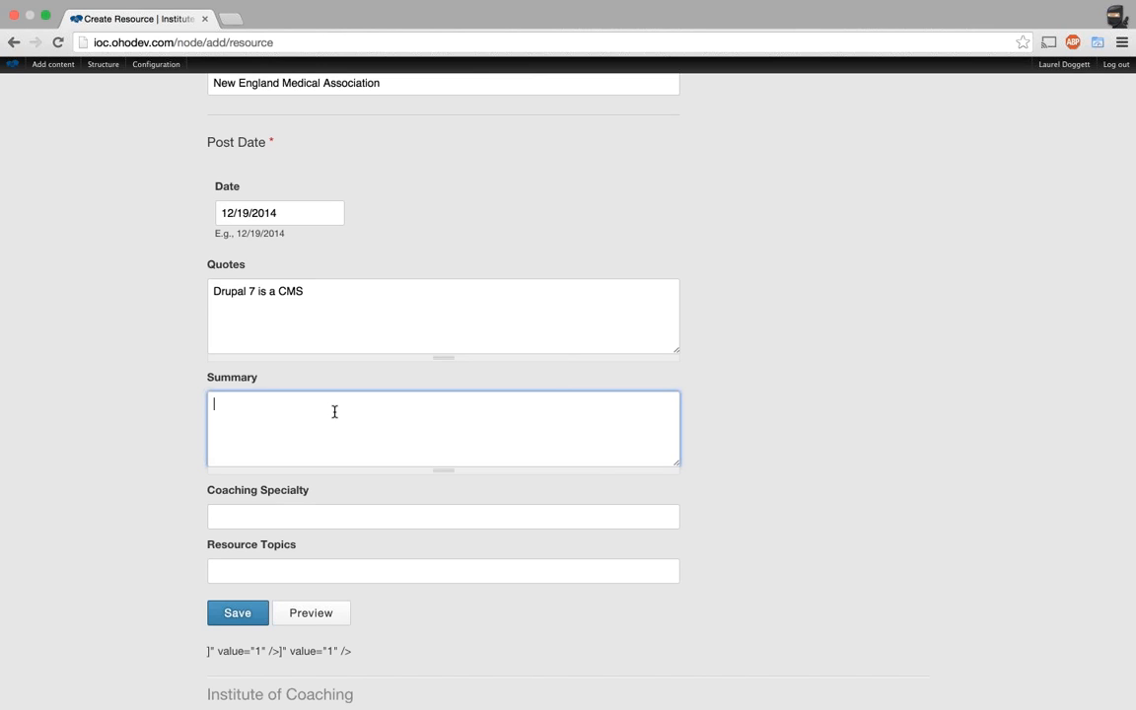
pyautogui.write('This is a good read on how to become familiar with Drupal 7.')
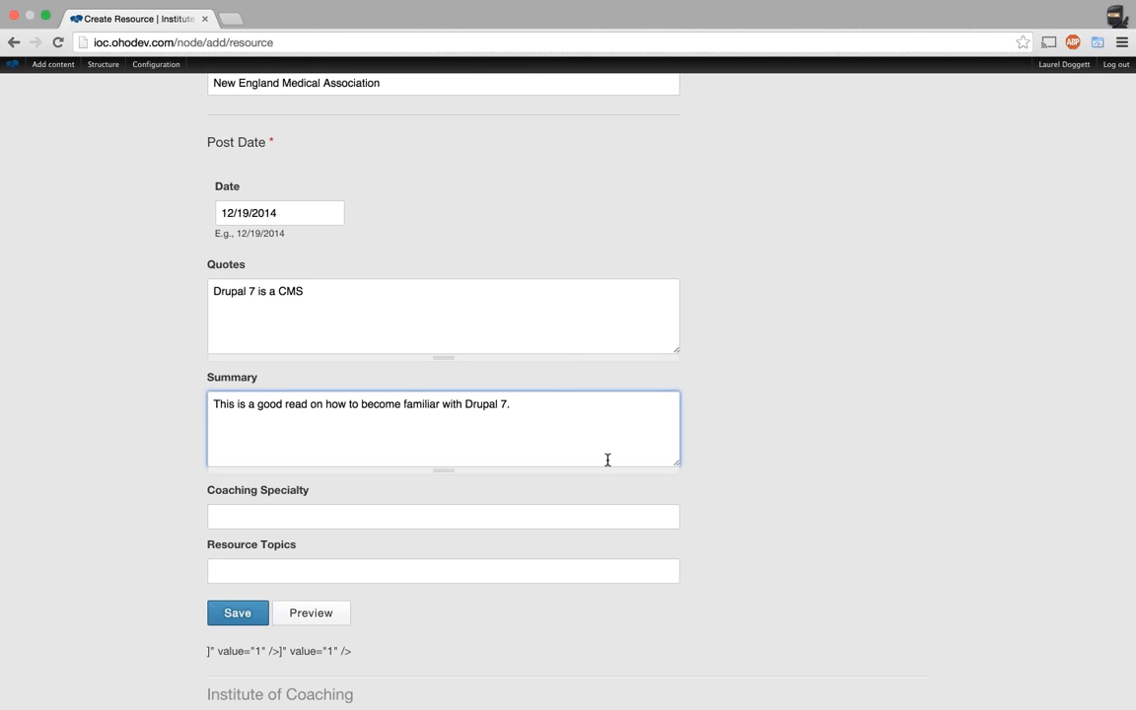
pyautogui.click(273, 358)
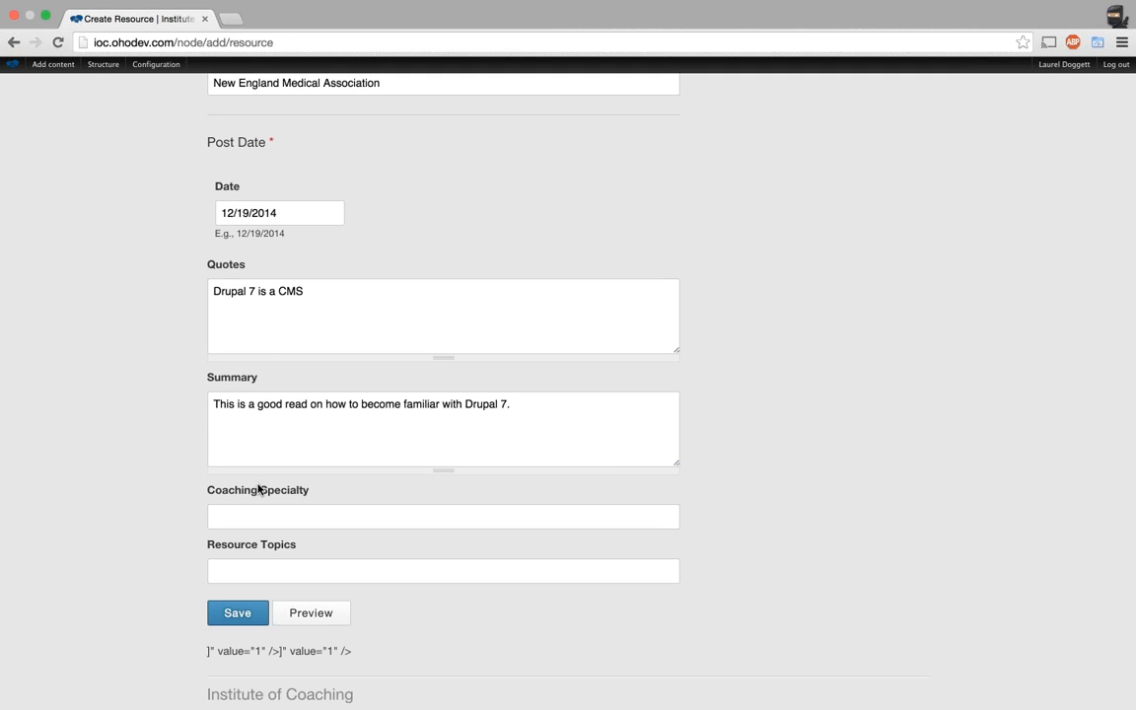
pyautogui.click(255, 514)
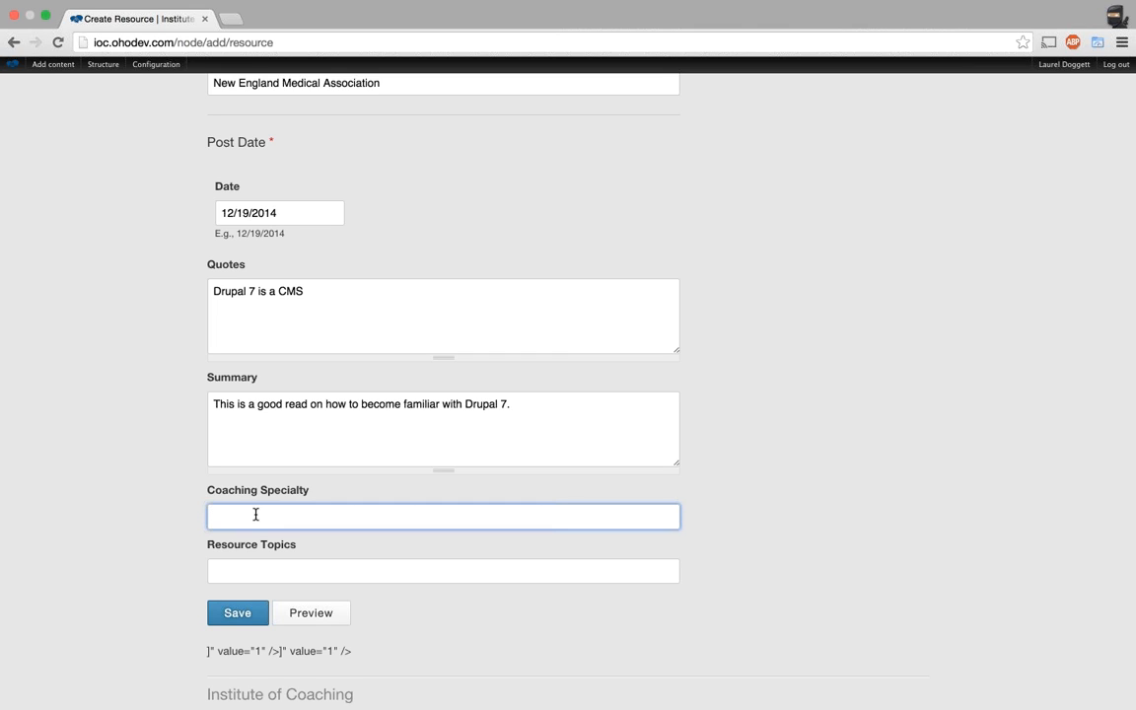
# Pick Education as Coaching Specialty and enter 'This is a resource topic' in Resource Topics.
pyautogui.write('ed')
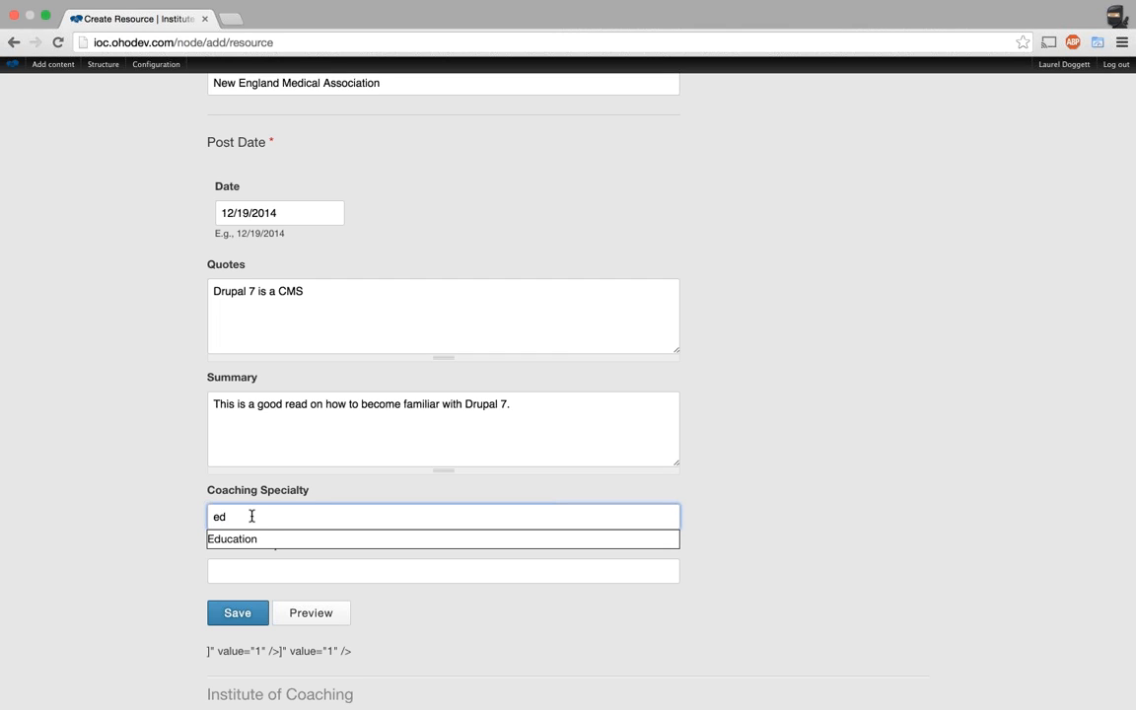
pyautogui.click(246, 540)
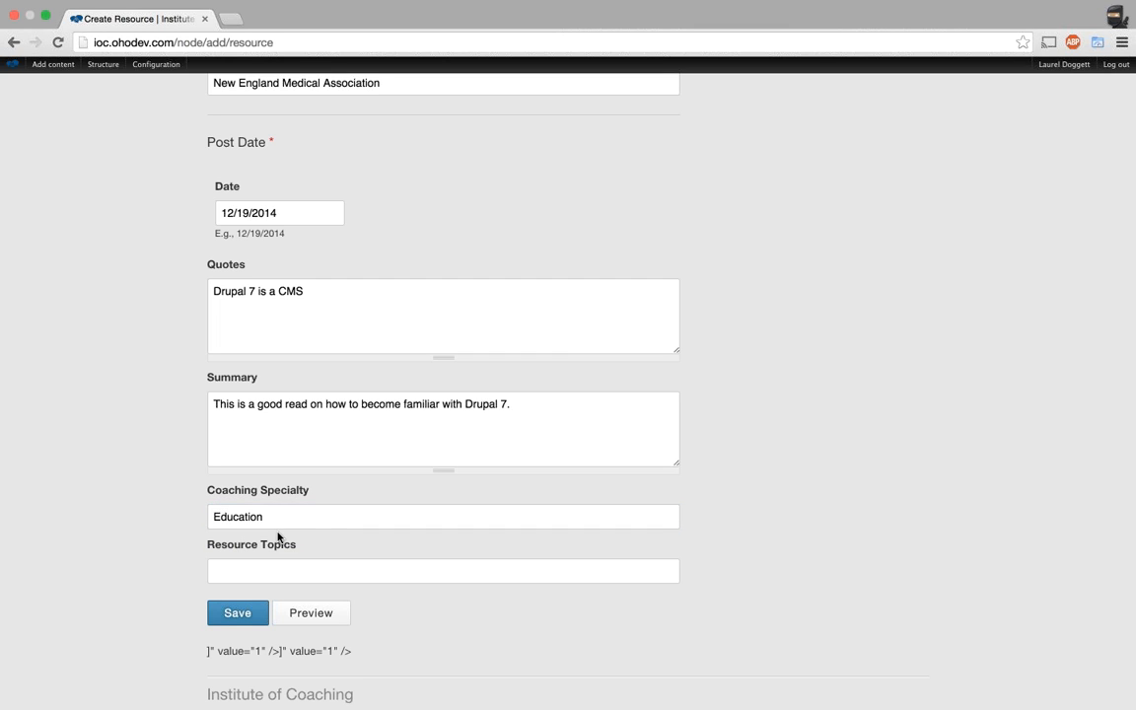
pyautogui.click(275, 572)
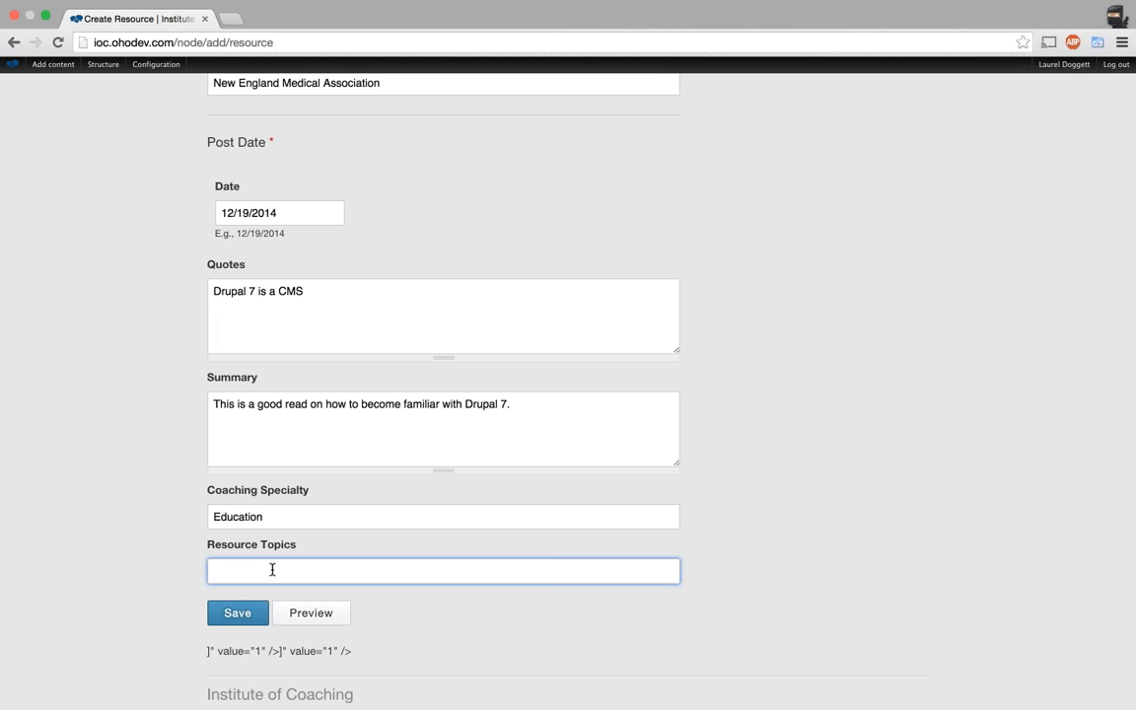
pyautogui.write('This is a resource topic')
pyautogui.scroll(-1, 472, 619)
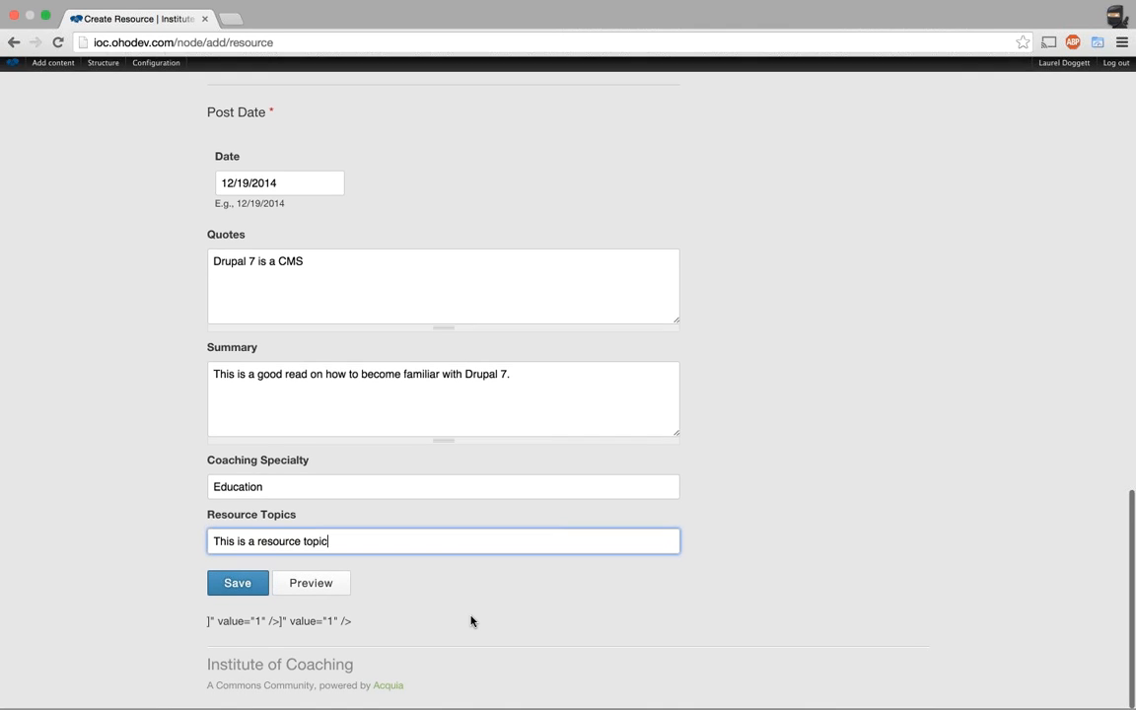
# Try saving the resource and point out the resulting author error message.
pyautogui.click(234, 589)
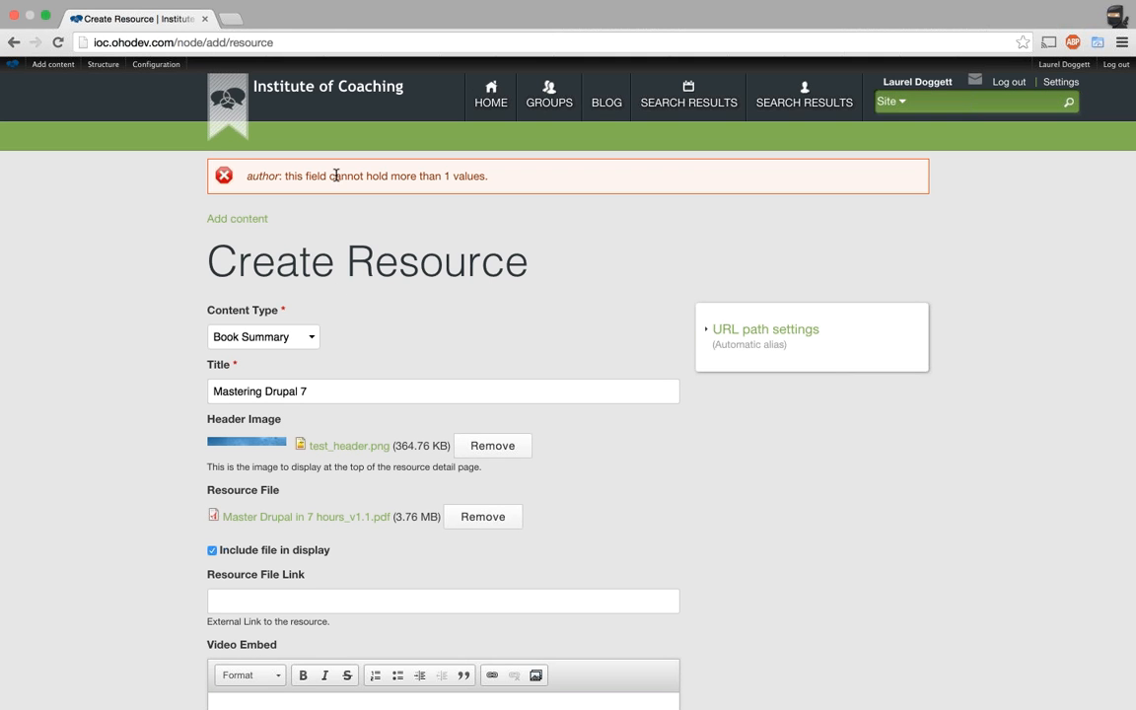
pyautogui.moveTo(264, 177); pyautogui.dragTo(495, 179)
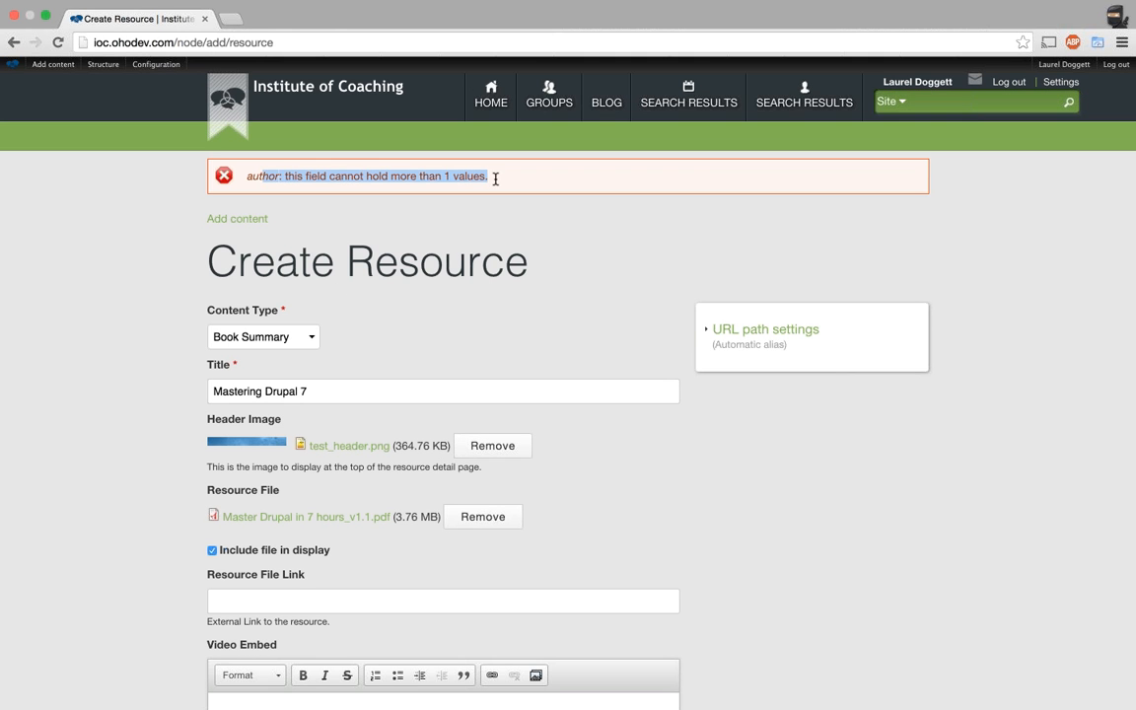
pyautogui.click(495, 178)
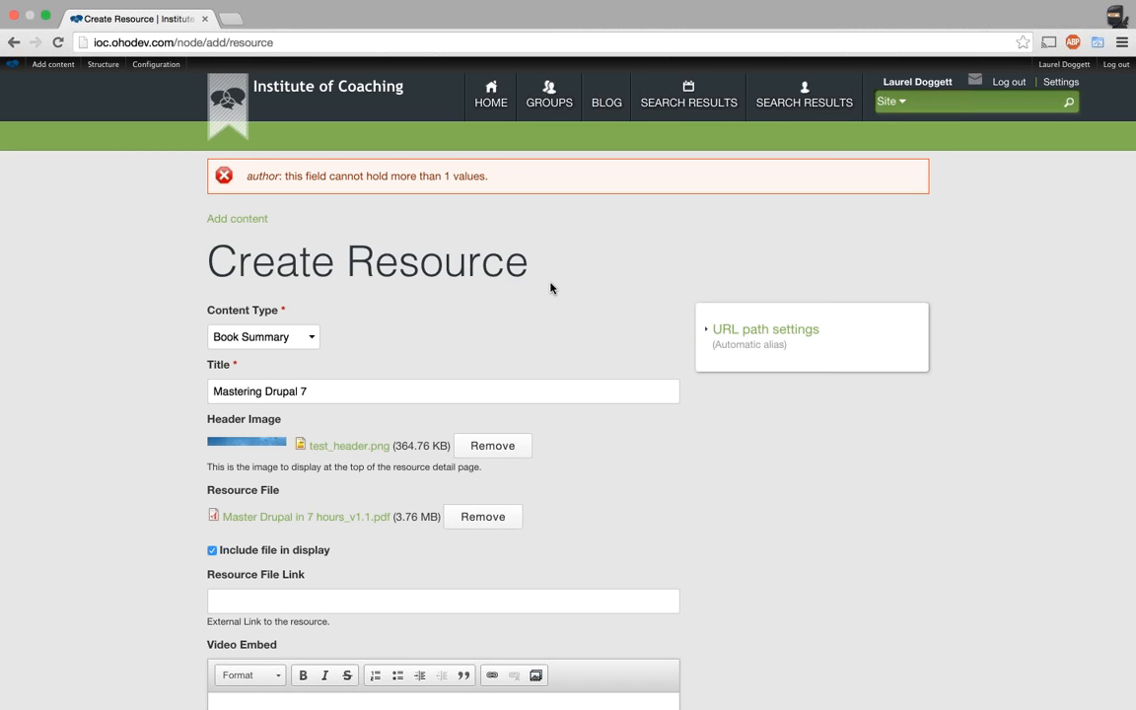
pyautogui.scroll(-10, 551, 286)
pyautogui.scroll(-3, 550, 286)
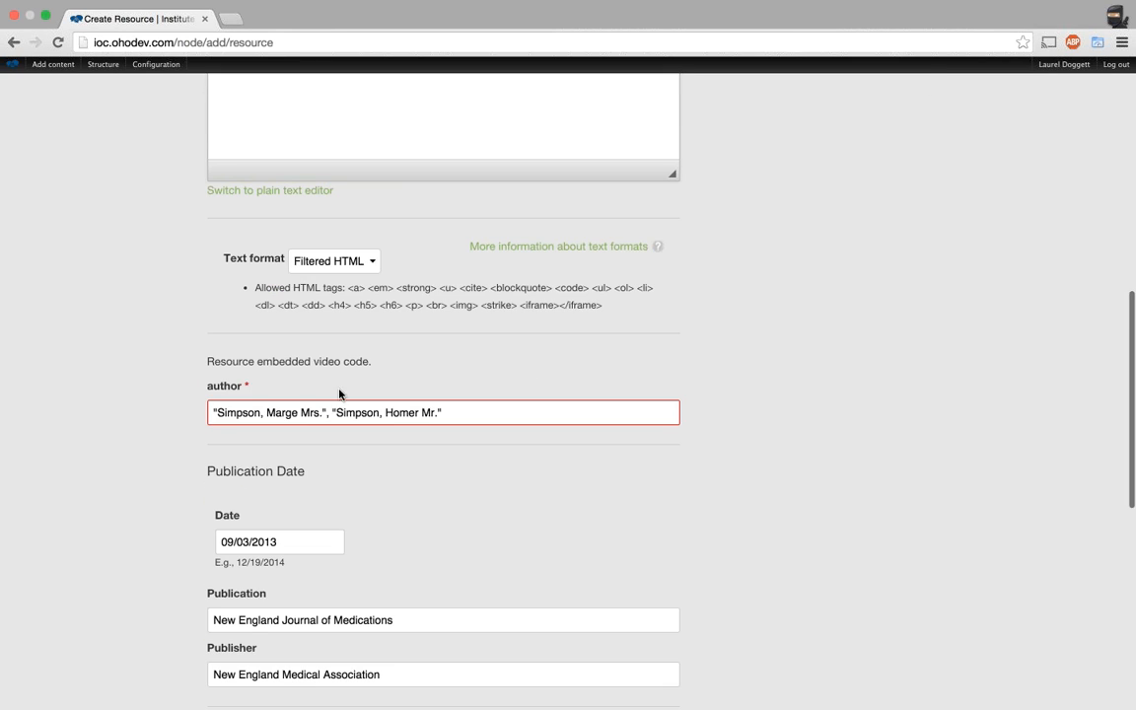
# Delete the second author from the author field and save the resource.
pyautogui.moveTo(331, 414); pyautogui.dragTo(491, 419)
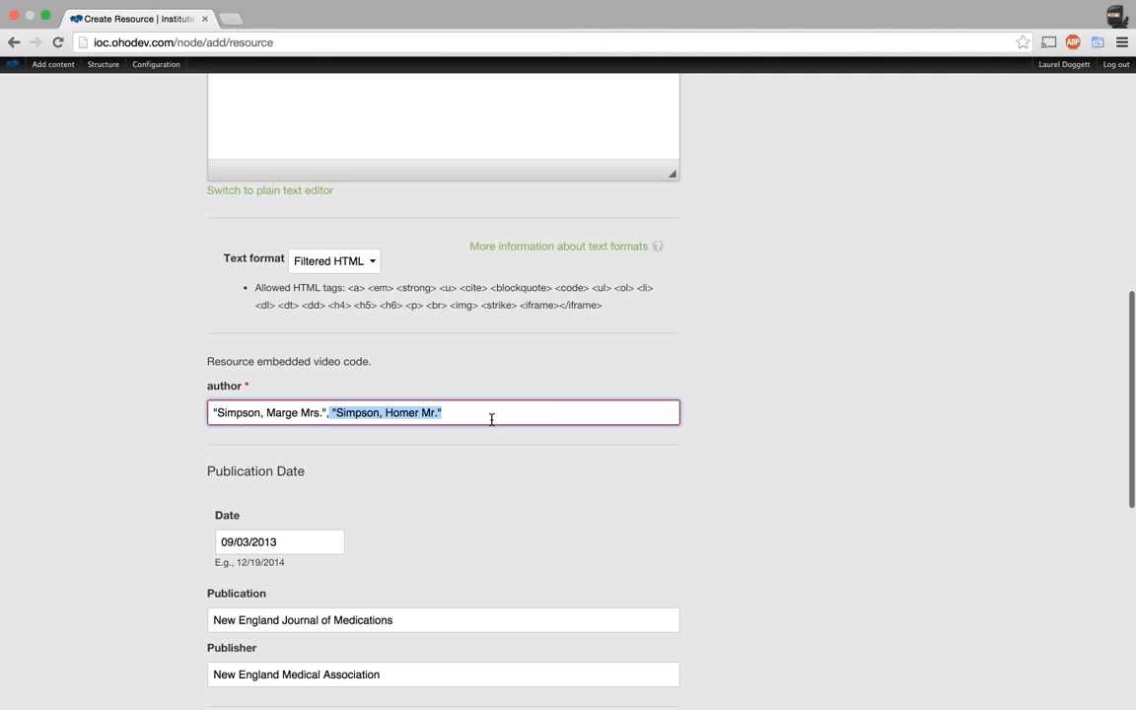
pyautogui.press('BackSpace')
pyautogui.scroll(-3, 774, 477)
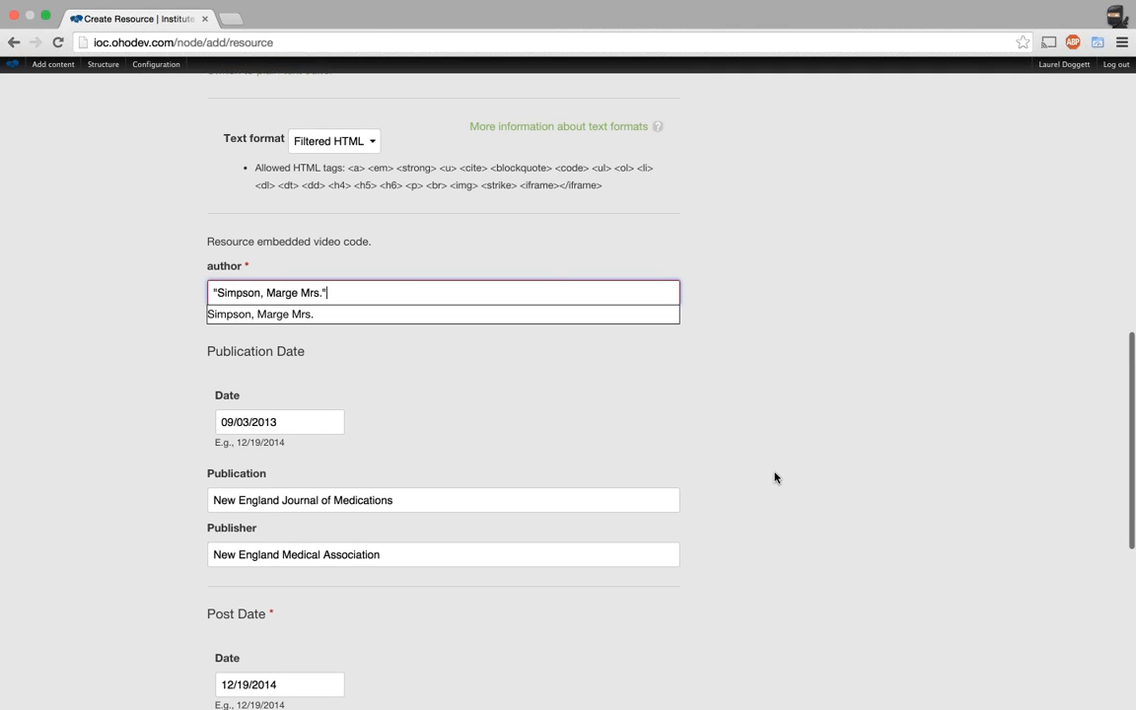
pyautogui.scroll(-12, 806, 443)
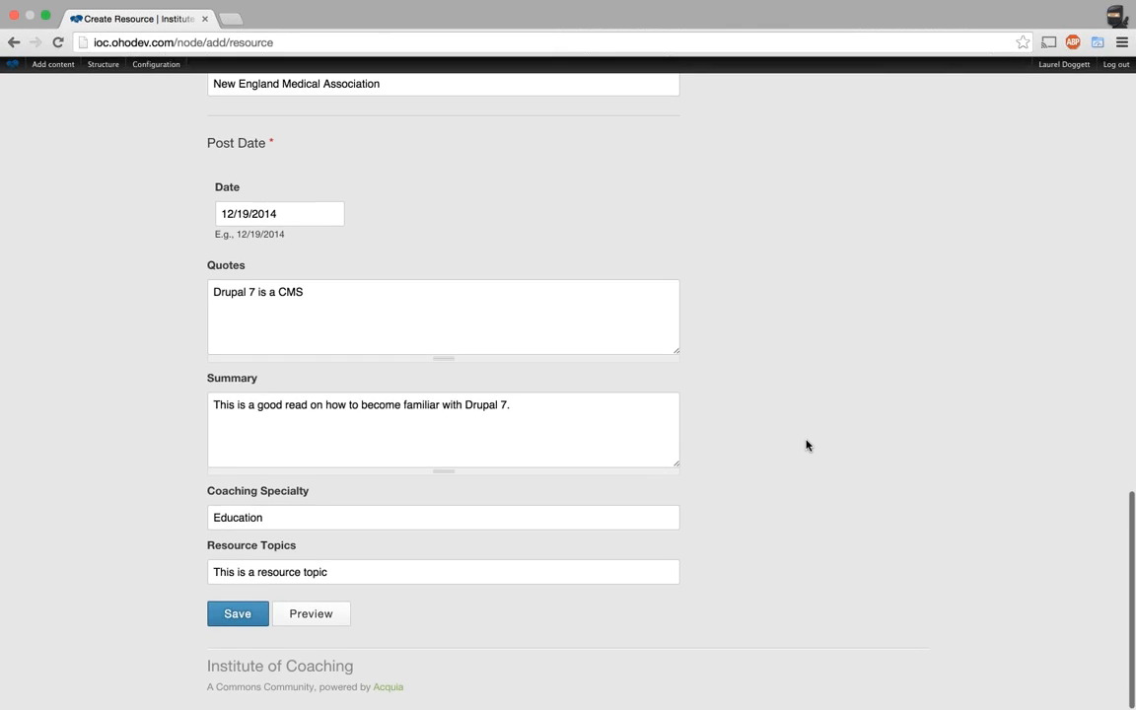
pyautogui.rightClick(807, 445)
pyautogui.click(230, 613)
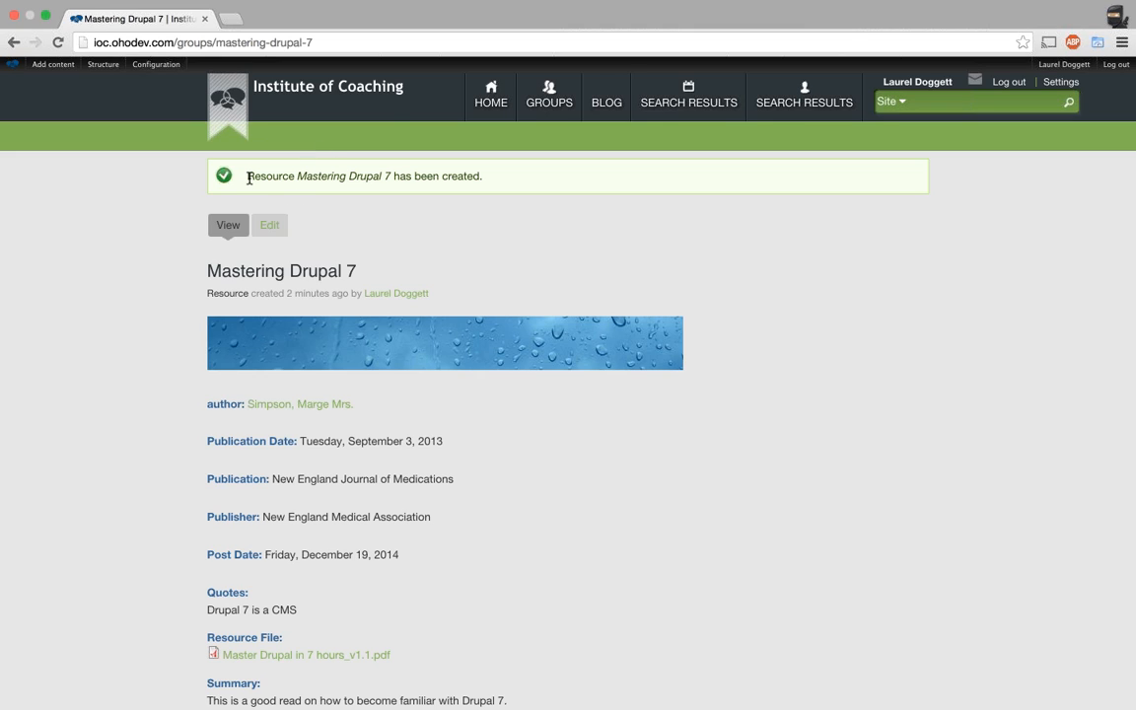
# Note the creation confirmation, copy the resource page path, and open a new Incognito window.
pyautogui.moveTo(248, 177); pyautogui.dragTo(461, 204)
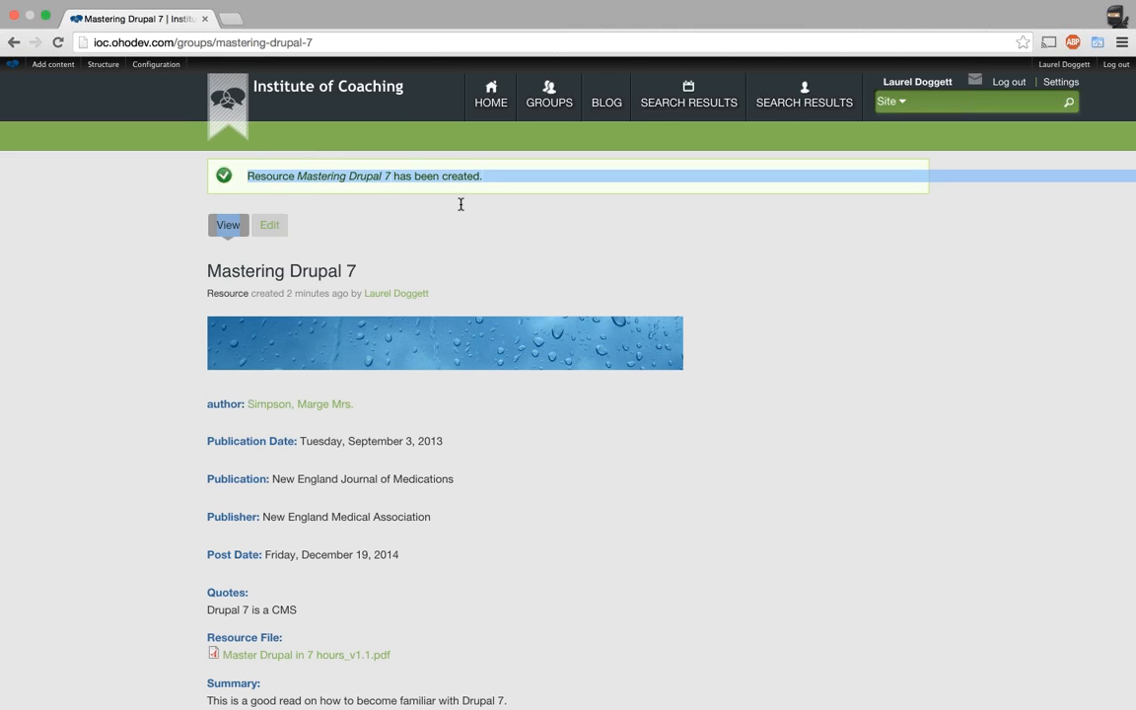
pyautogui.click(461, 204)
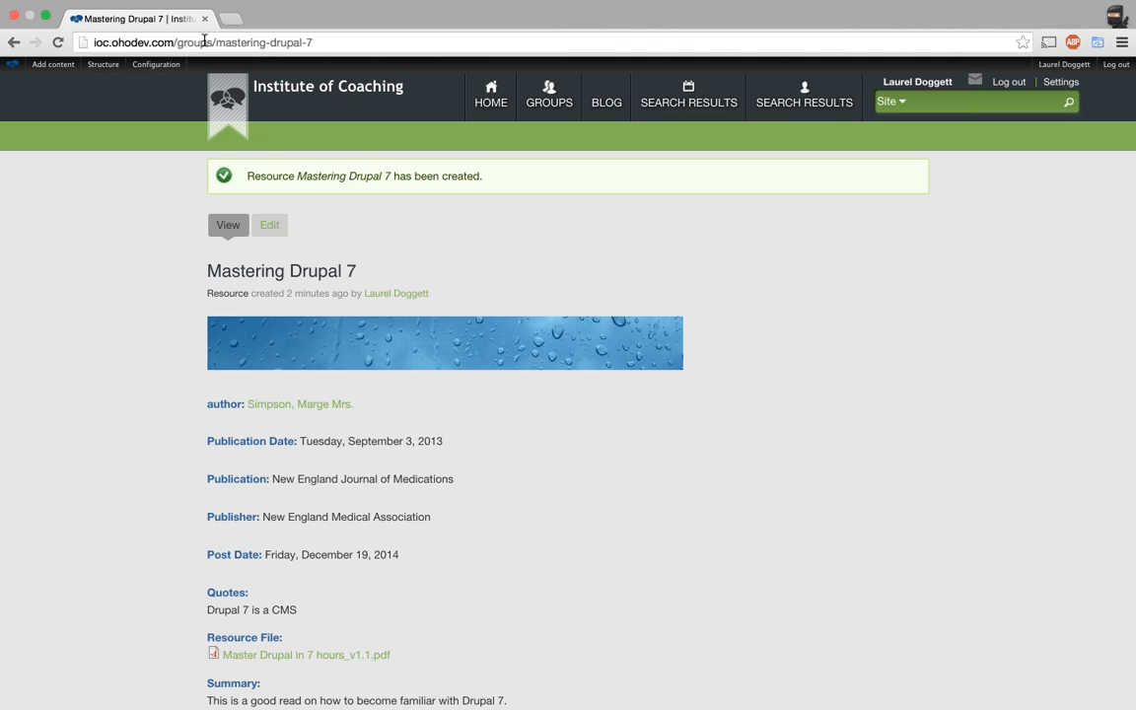
pyautogui.moveTo(175, 42); pyautogui.dragTo(313, 43)
pyautogui.press('super+c')
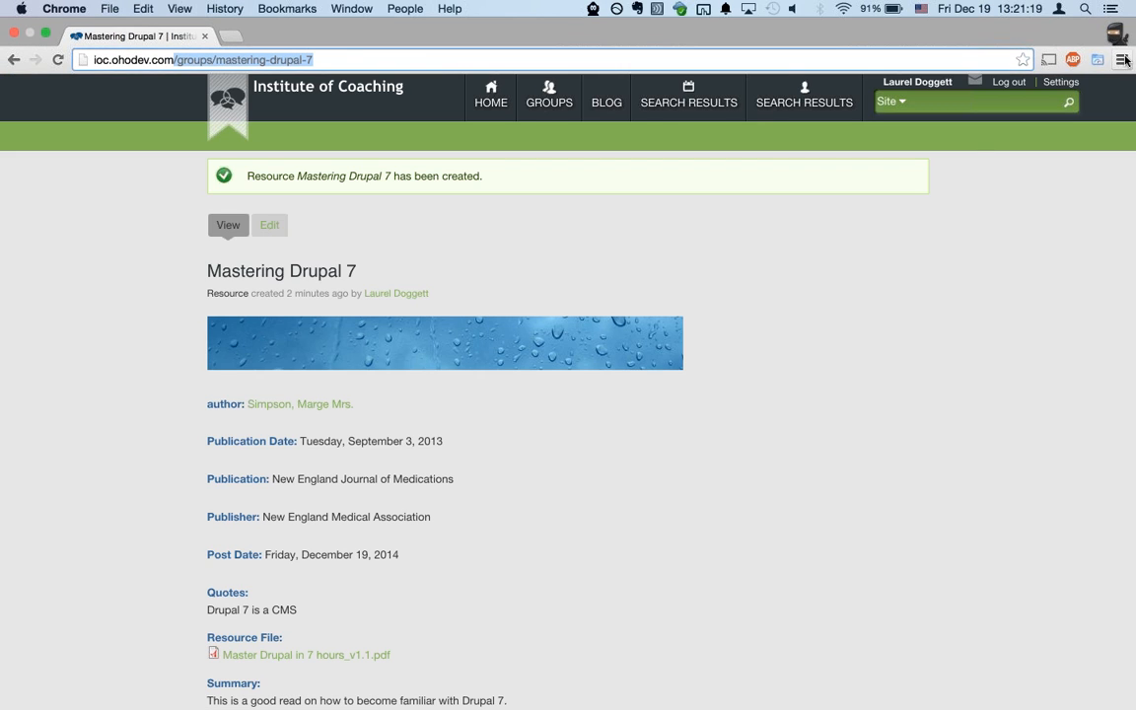
pyautogui.click(1122, 60)
pyautogui.click(1081, 110)
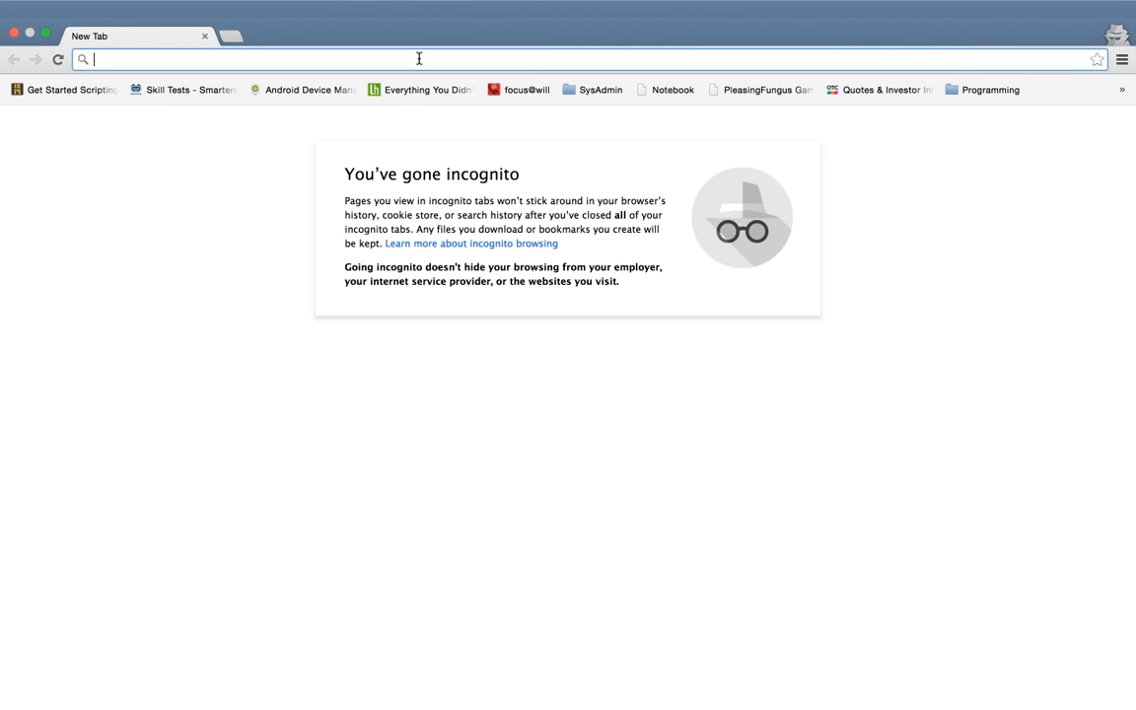
# Load ioc.ohodev.com plus the copied resource path, fixing the double slash in the address.
pyautogui.write('ioc.ohodev.com')
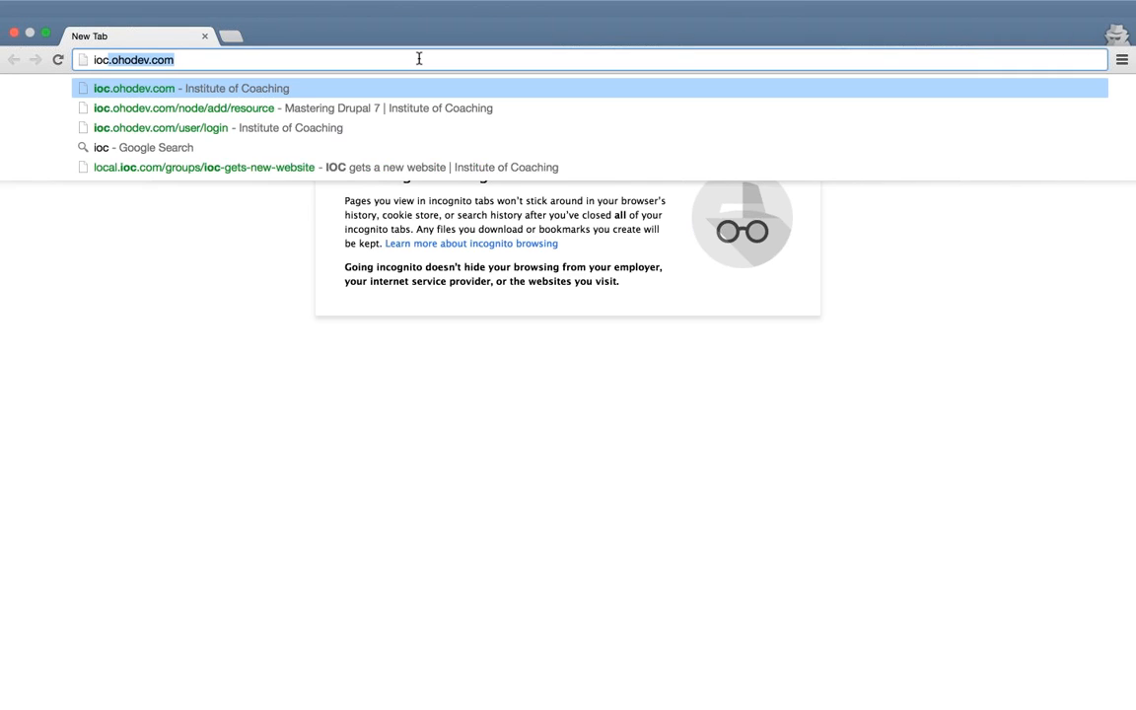
pyautogui.write('/')
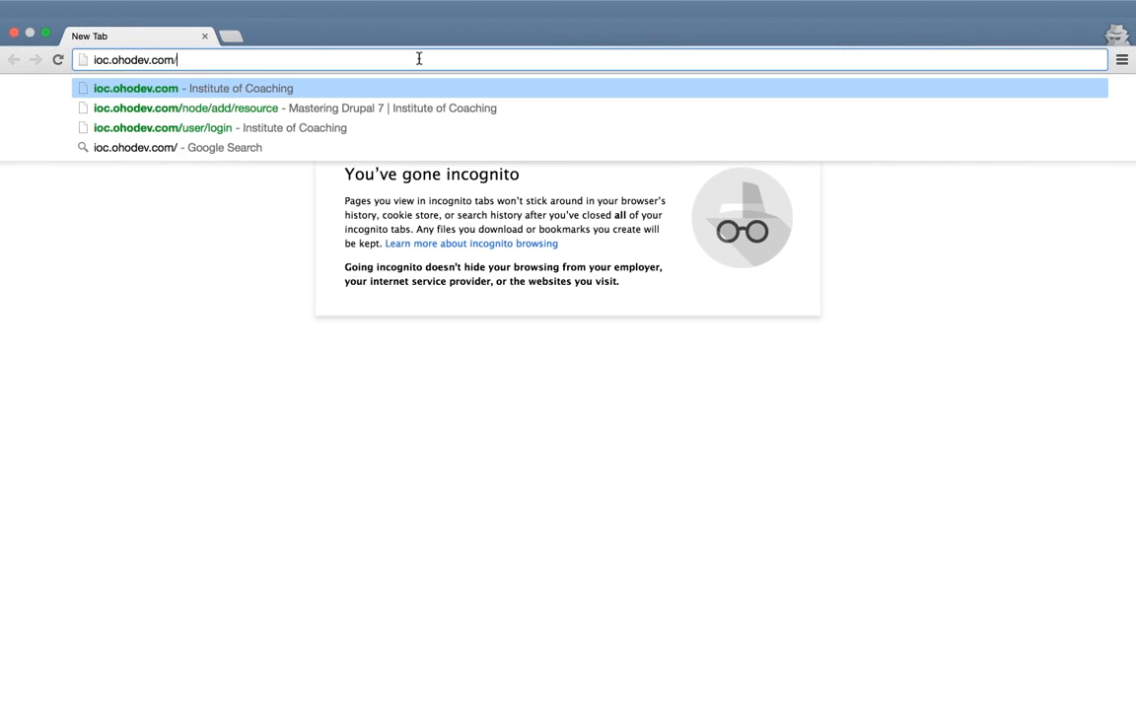
pyautogui.press('super+v')
pyautogui.press('Return')
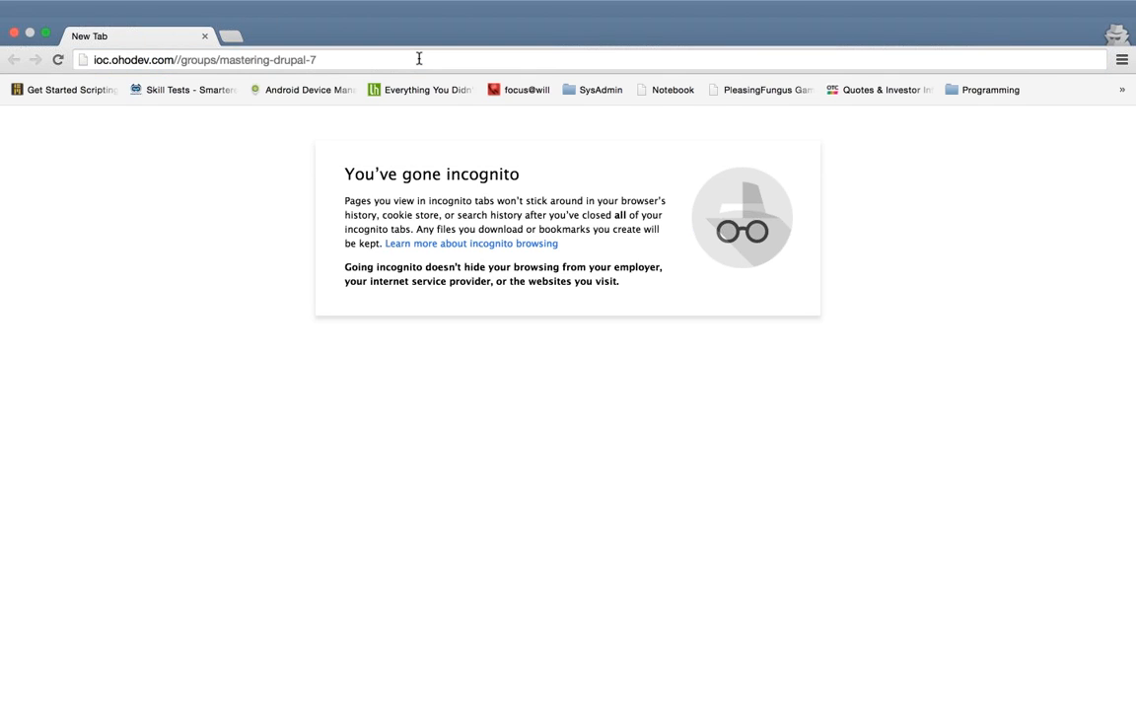
pyautogui.click(180, 56)
pyautogui.click(237, 56)
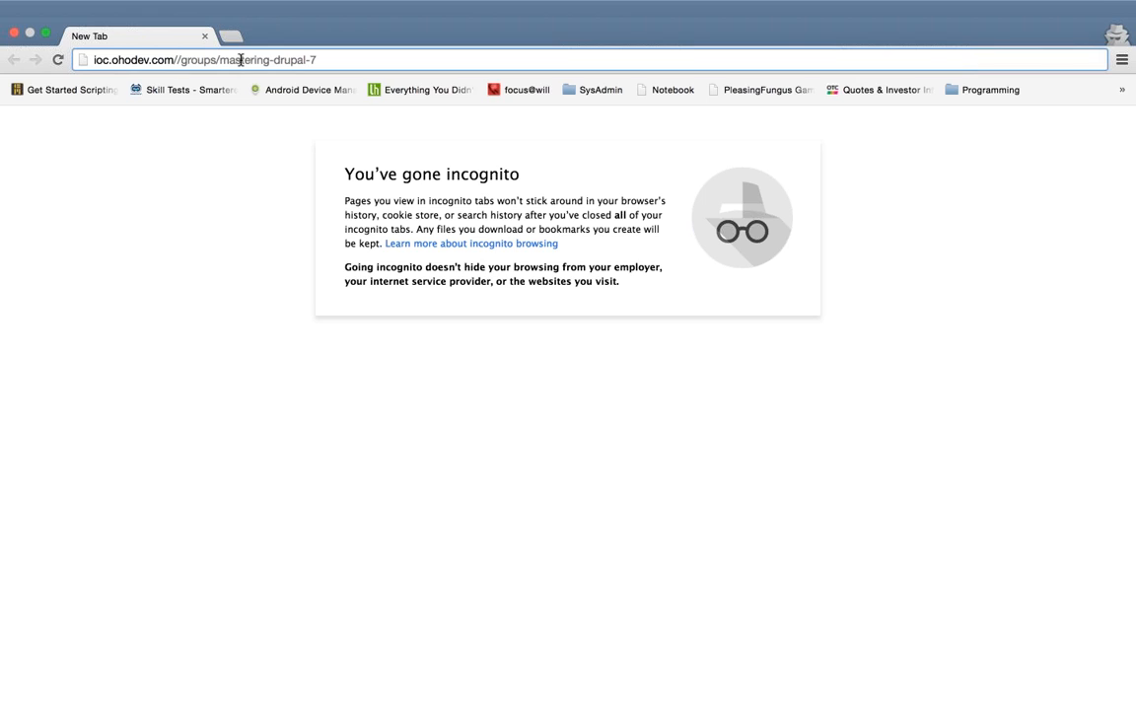
pyautogui.press('Return')
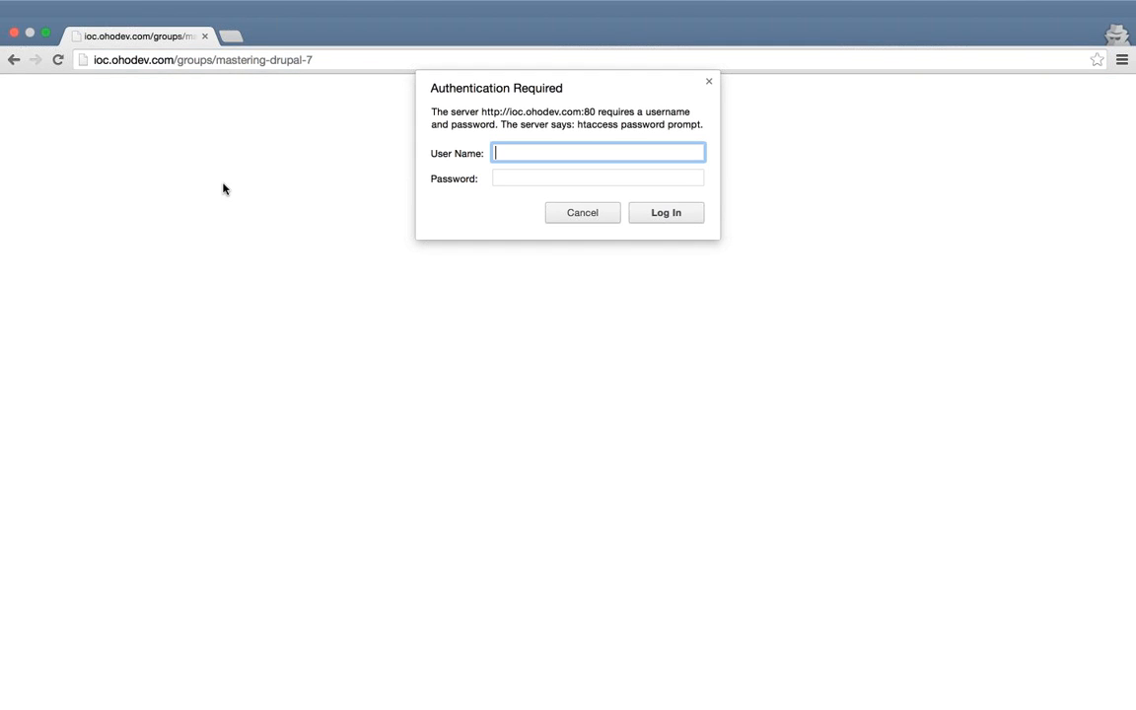
# Answer the site's password prompt with user admin and the site password.
pyautogui.write('admin')
pyautogui.press('Tab')
pyautogui.write('password')
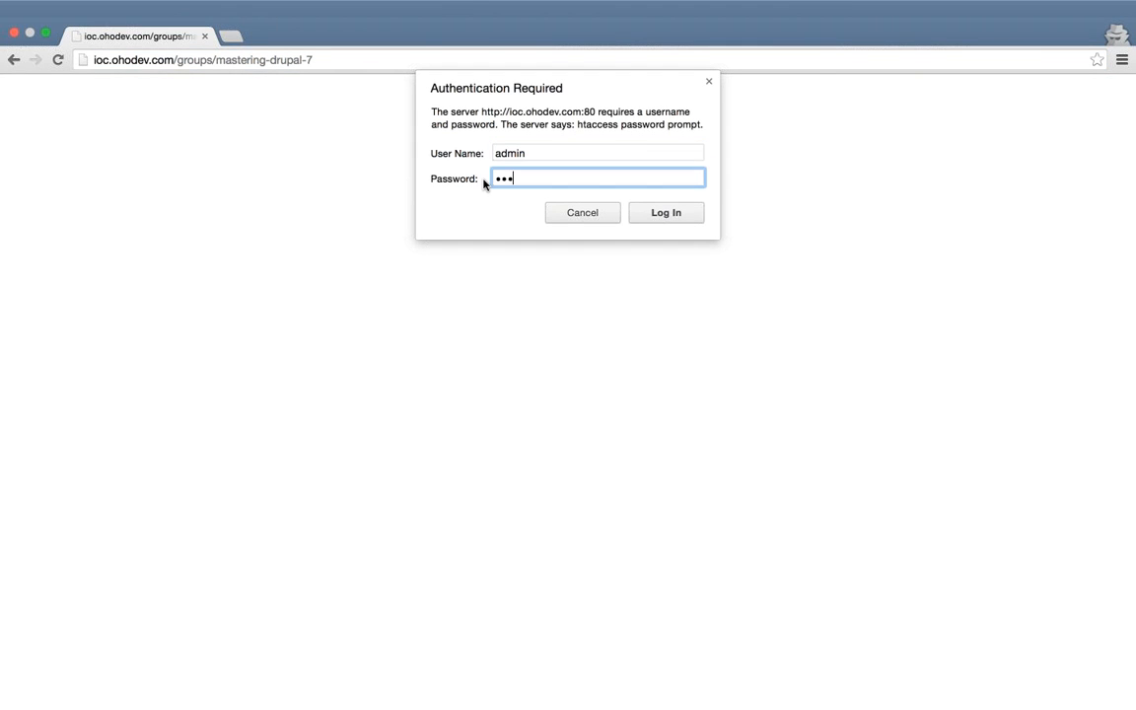
pyautogui.write('•••')
pyautogui.press('Return')
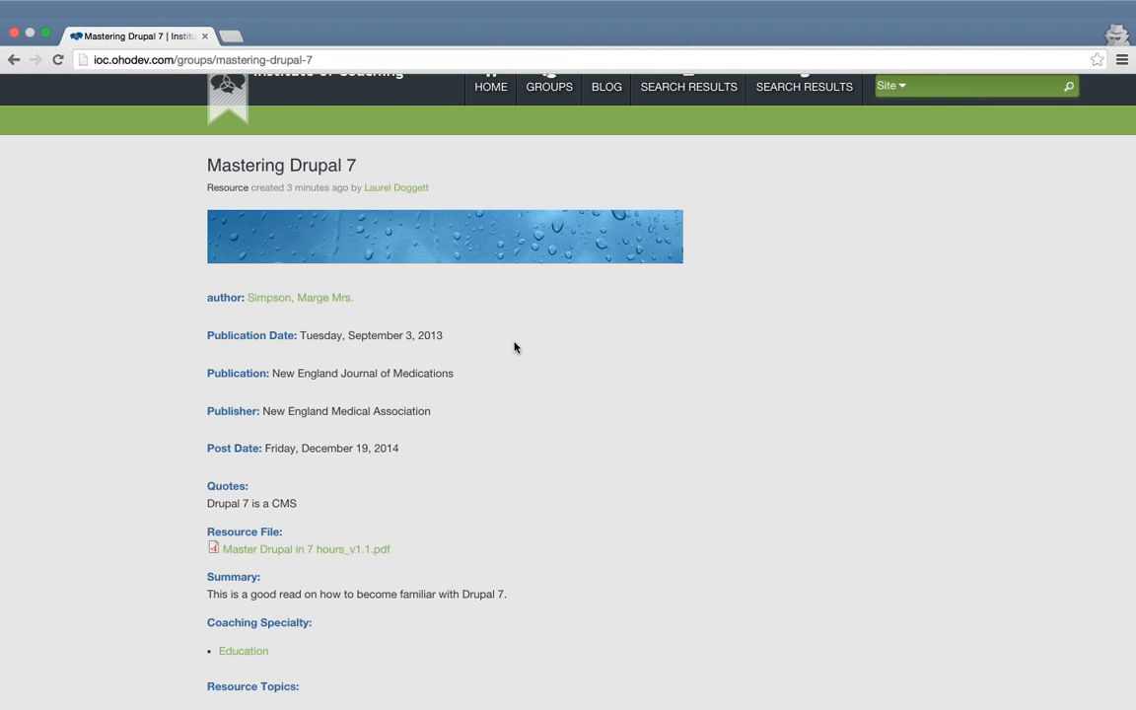
# Review the logged-out resource page and check the Master Drupal in 7 hours PDF opens.
pyautogui.scroll(1, 514, 346)
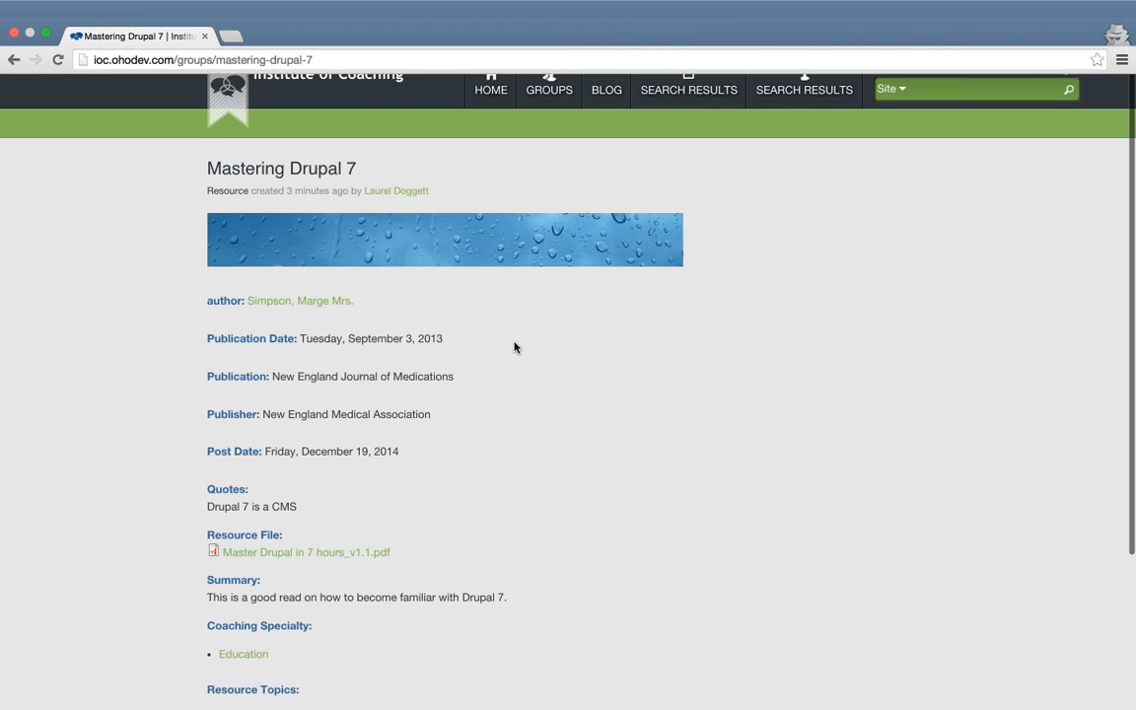
pyautogui.scroll(-1, 514, 346)
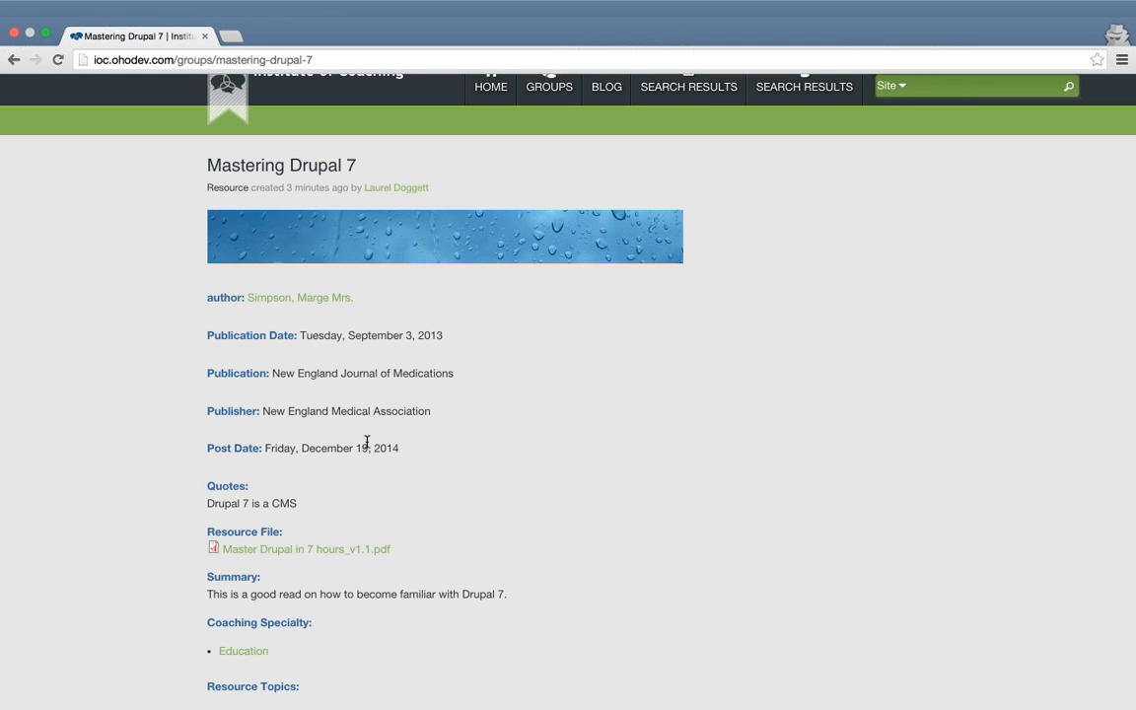
pyautogui.scroll(-2, 573, 424)
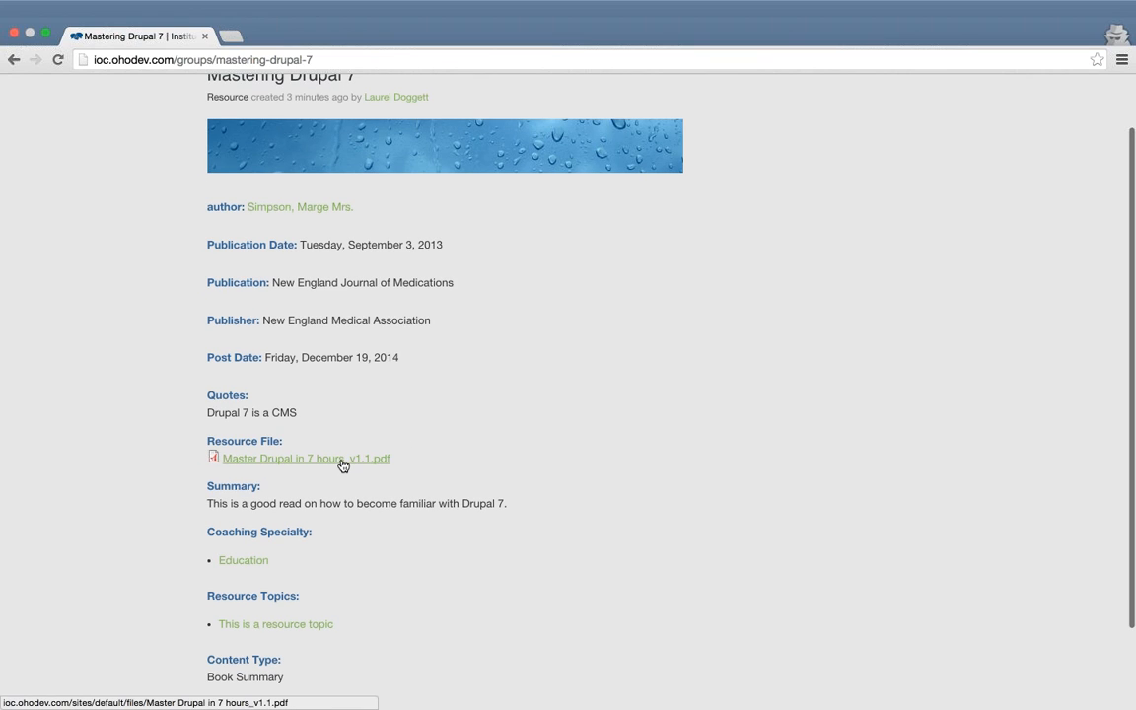
pyautogui.click(343, 460)
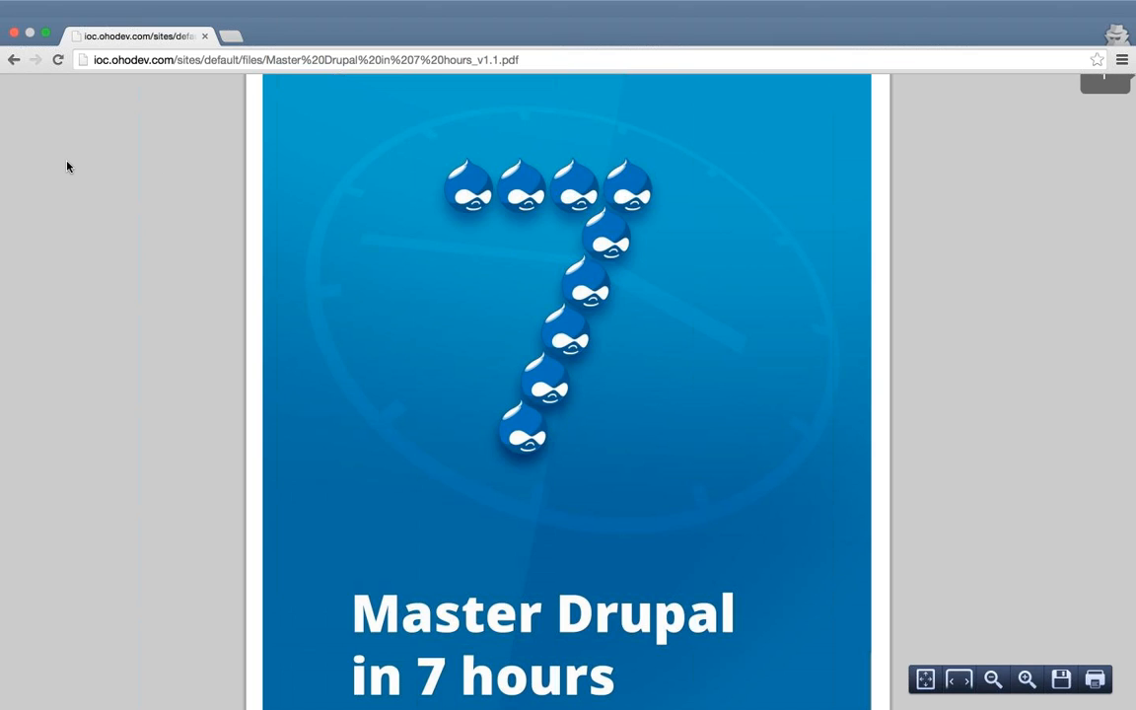
pyautogui.click(12, 60)
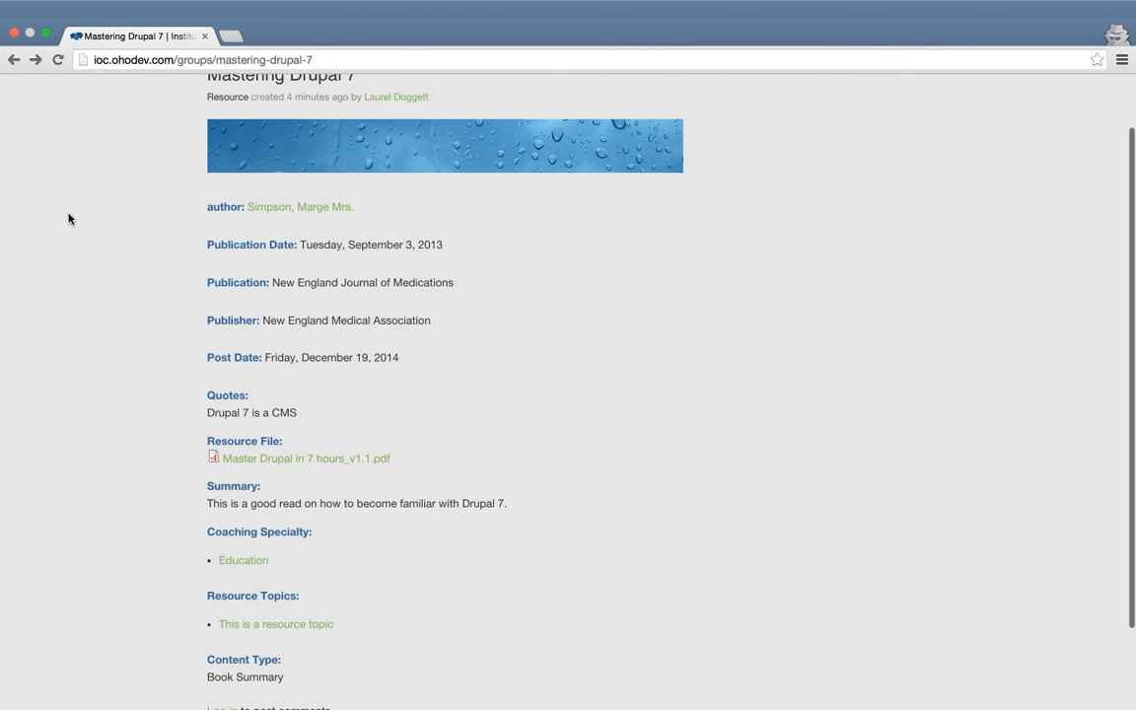
pyautogui.scroll(-3, 110, 407)
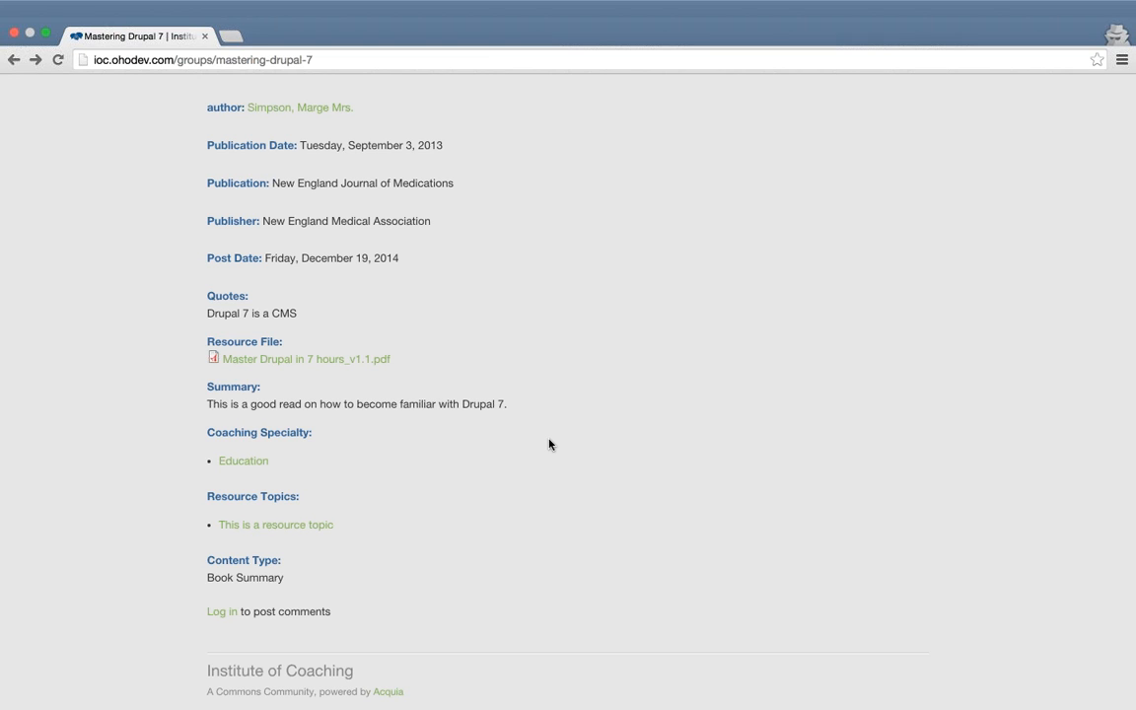
pyautogui.scroll(3, 549, 444)
pyautogui.click(300, 298)
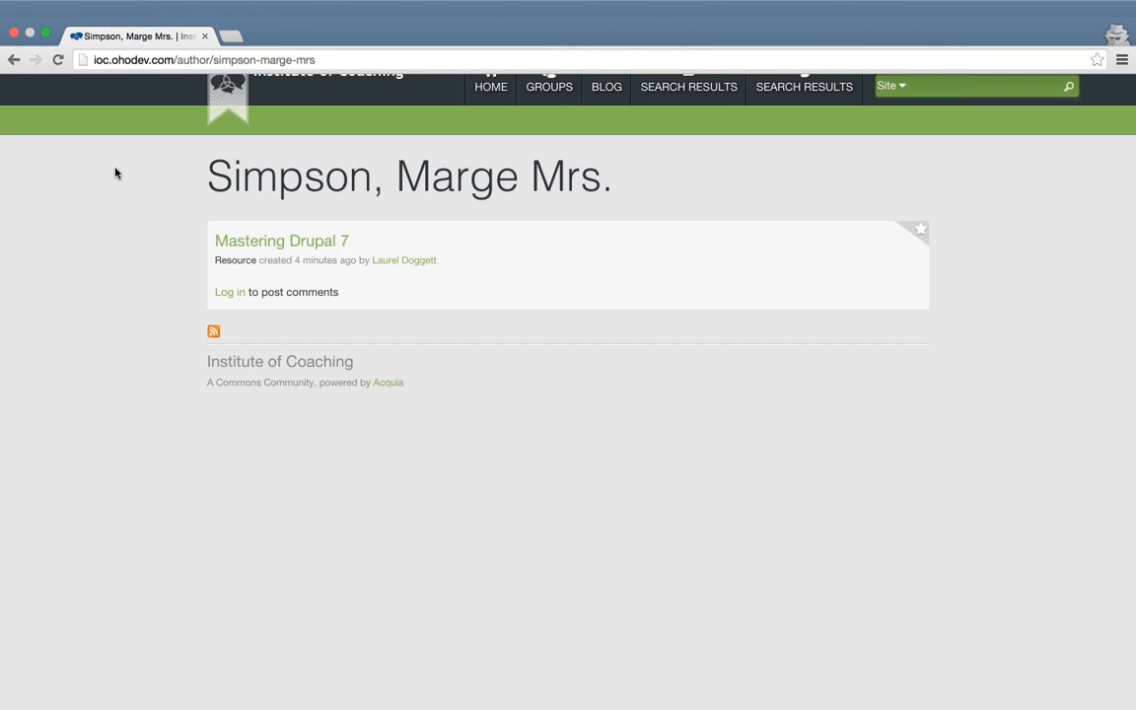
pyautogui.click(13, 59)
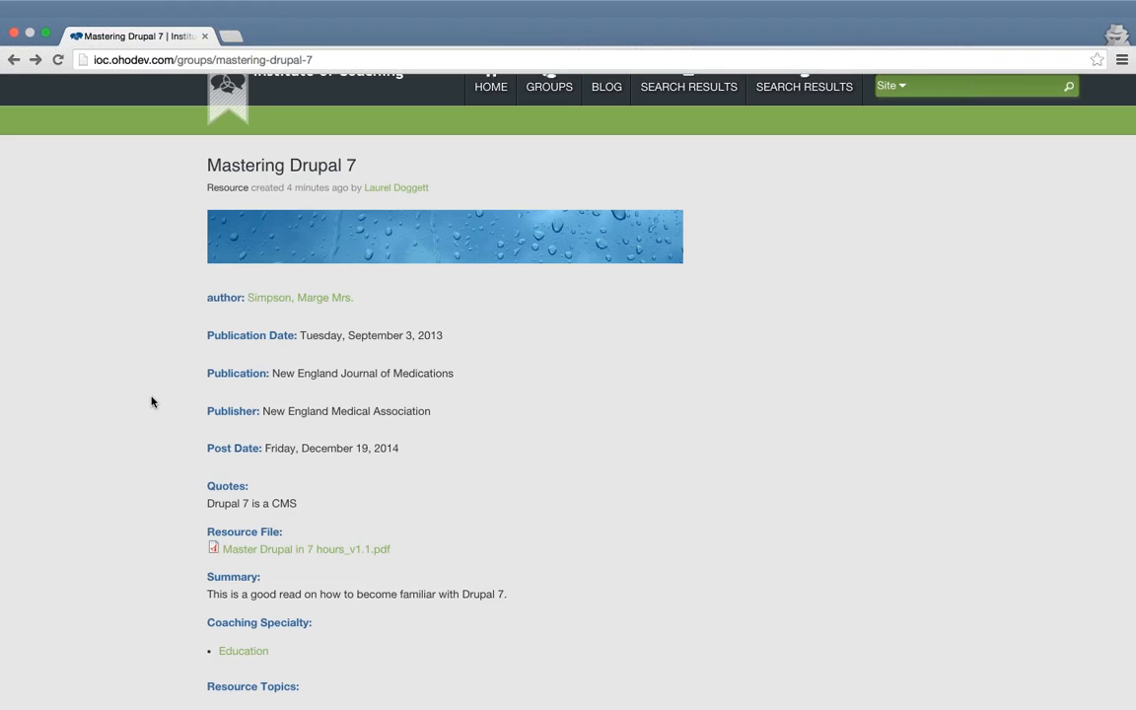
pyautogui.scroll(-3, 151, 401)
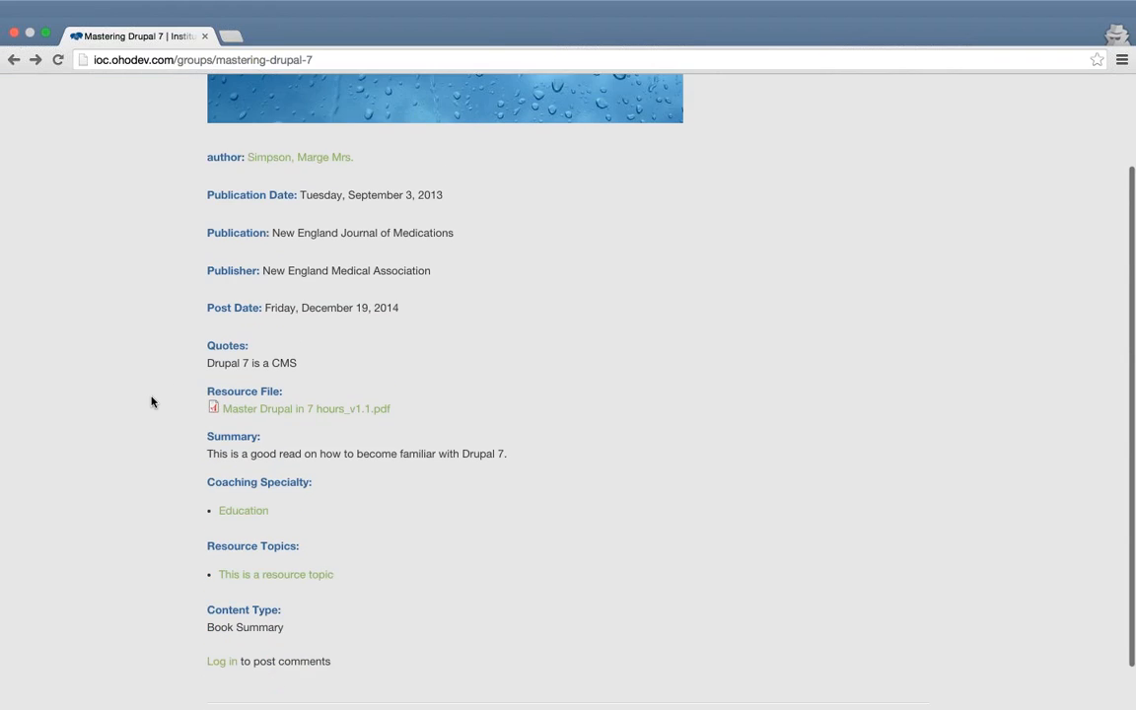
pyautogui.click(234, 509)
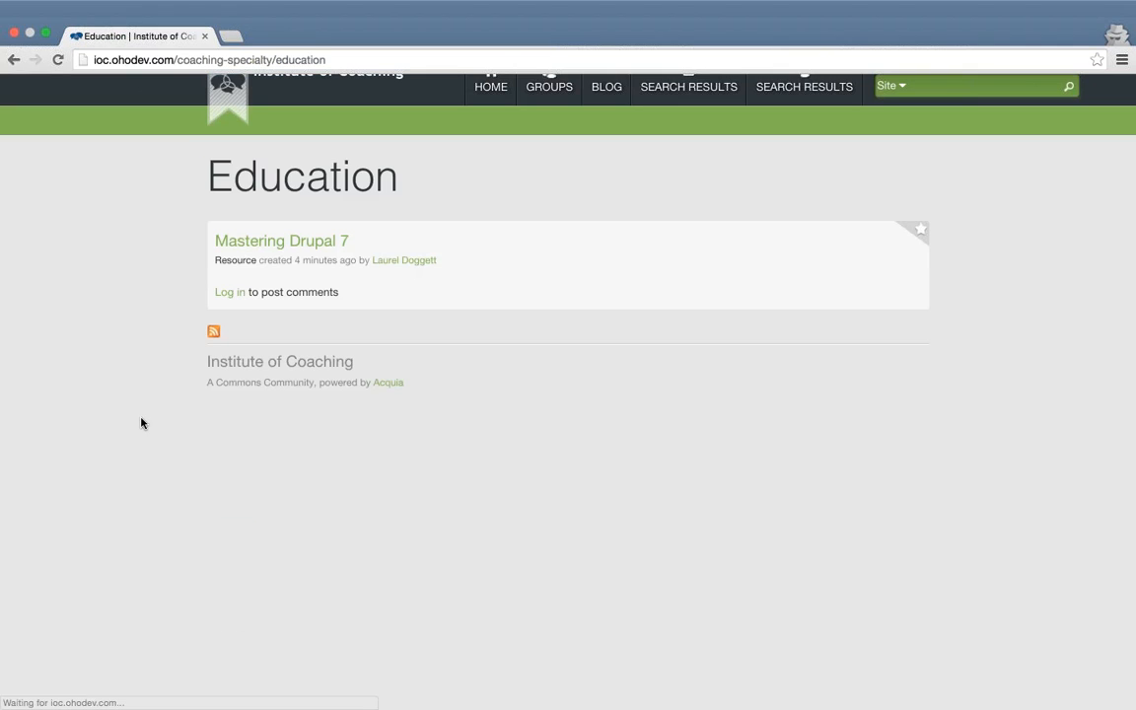
pyautogui.rightClick(128, 244)
pyautogui.click(137, 256)
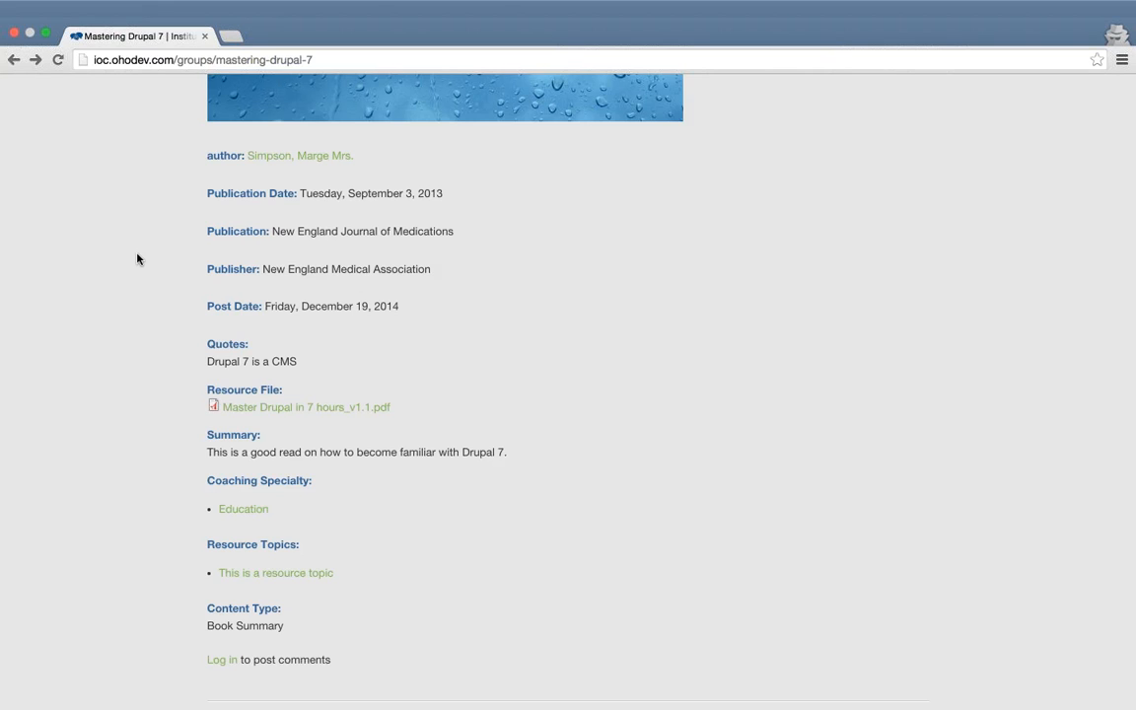
pyautogui.scroll(-2, 137, 258)
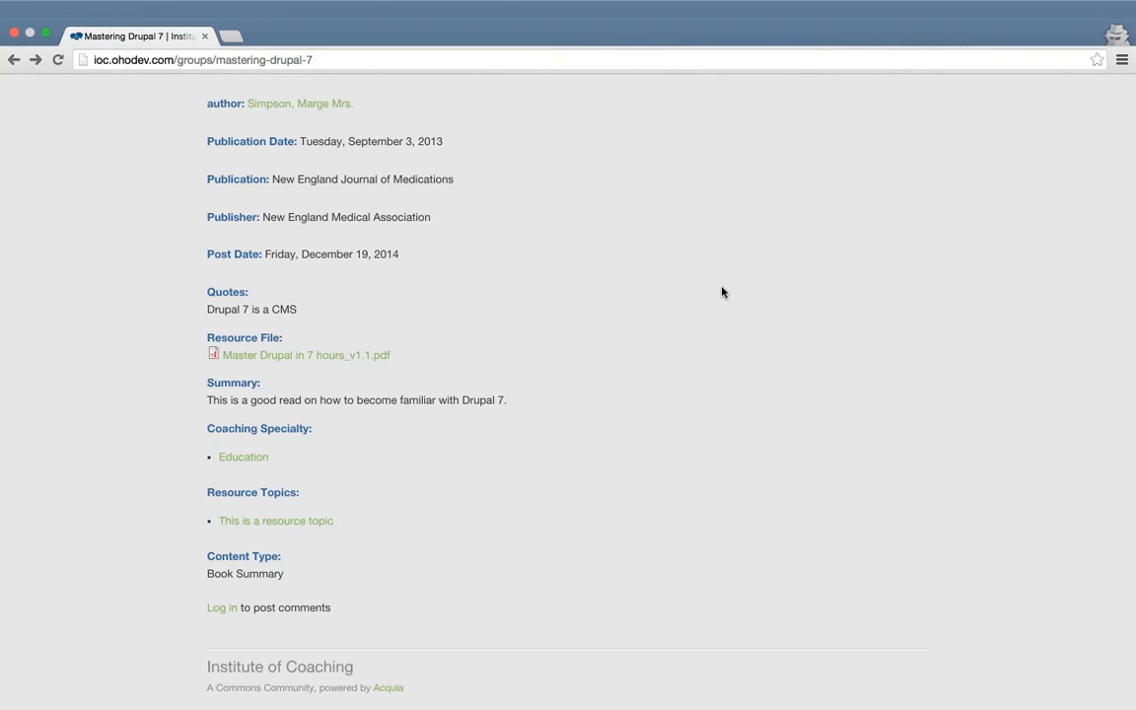
# Maximize the private window and load a fresh Create Resource form.
pyautogui.click(46, 36)
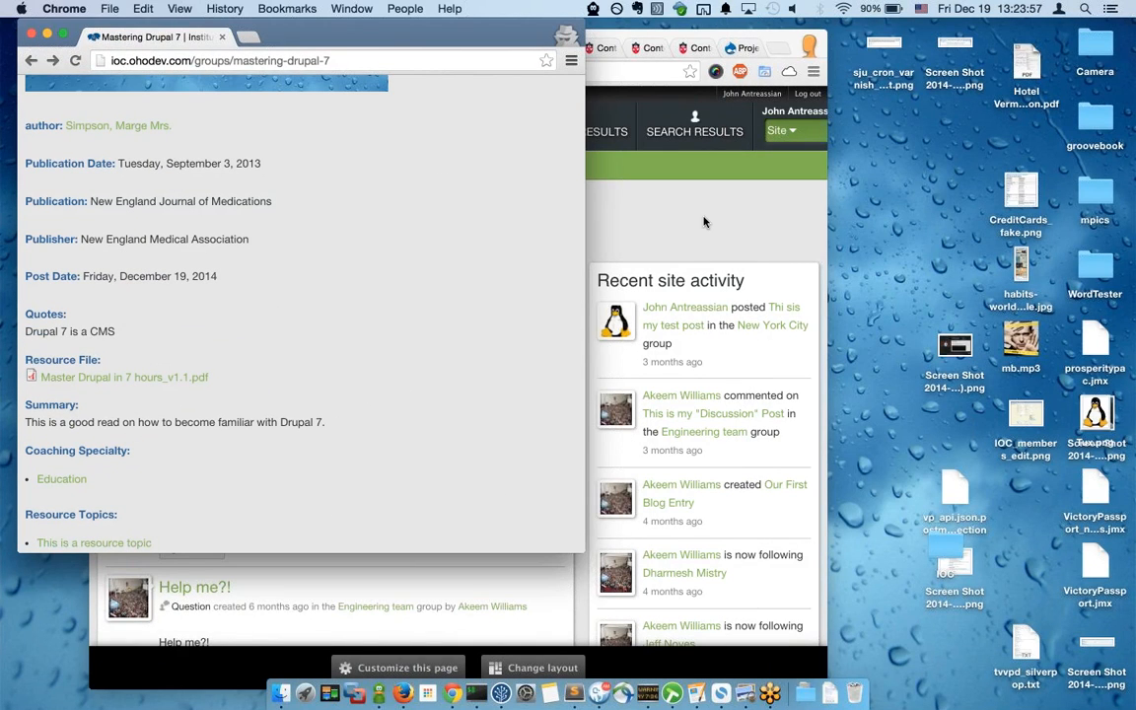
pyautogui.scroll(1, 432, 241)
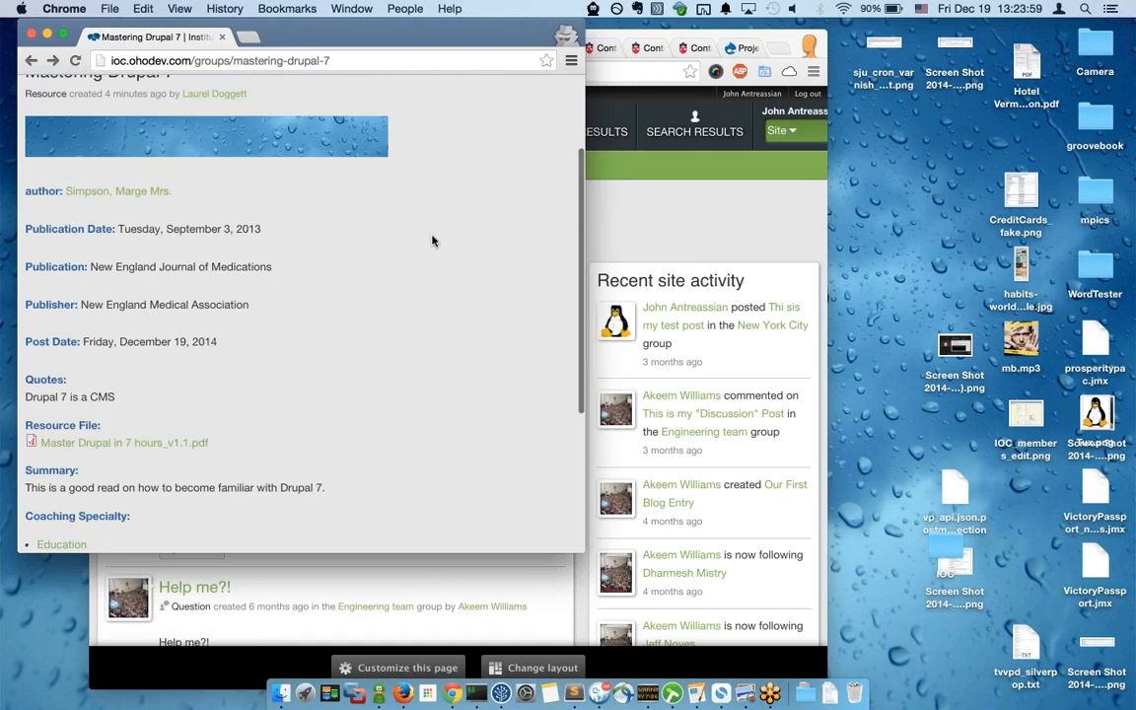
pyautogui.scroll(-3, 432, 241)
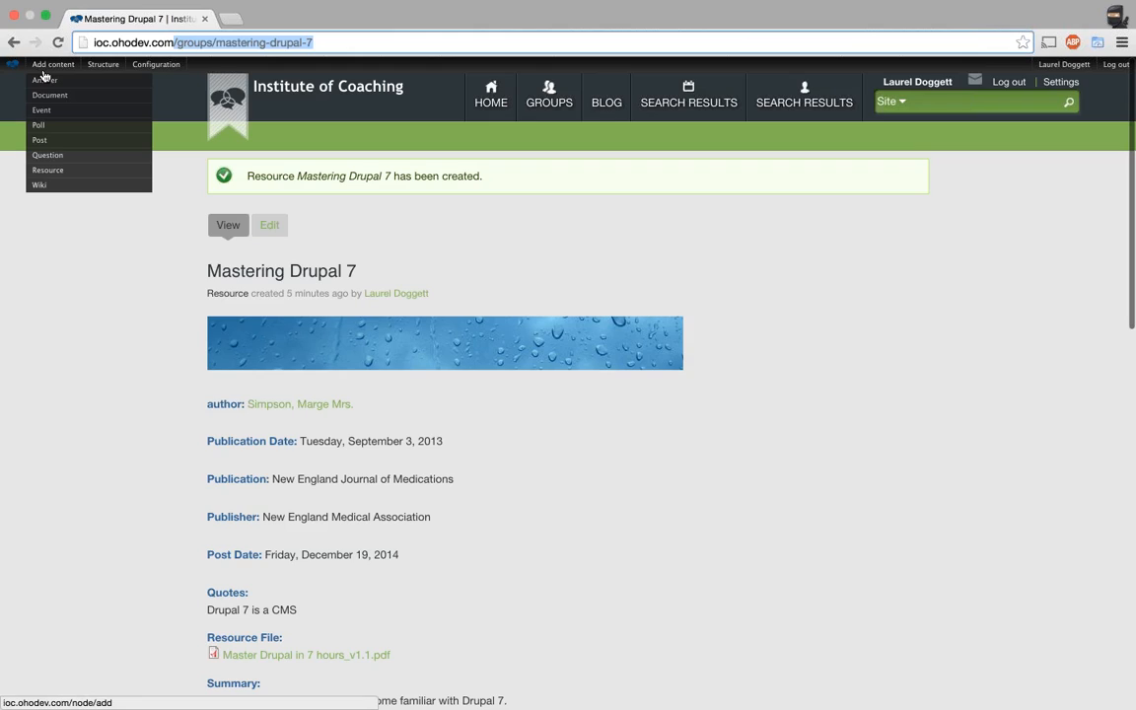
pyautogui.click(45, 173)
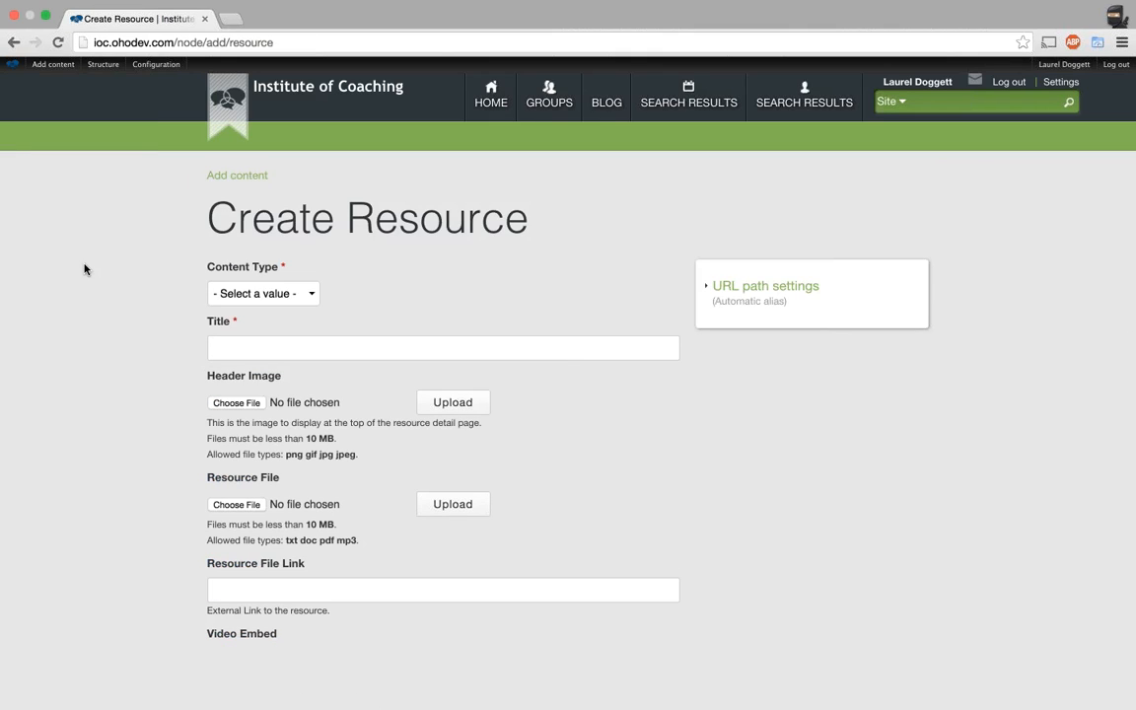
pyautogui.press('super+r')
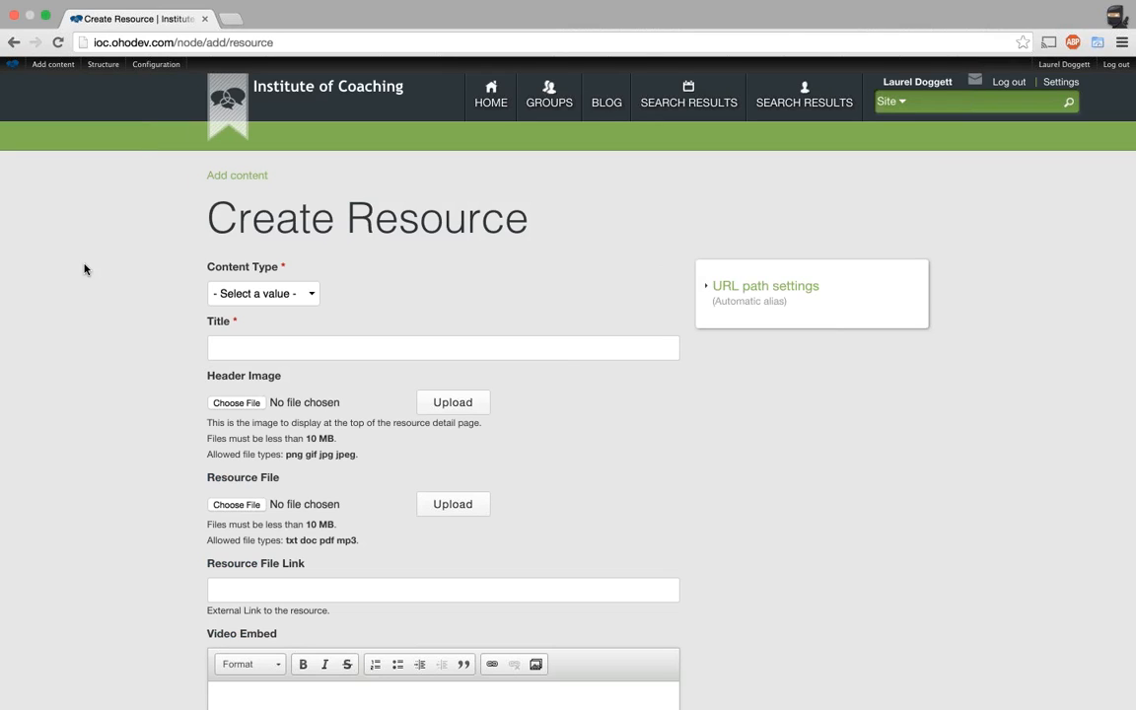
# Set Coaching Specialty to Health/Wellness and Education, then open a blank browser tab.
pyautogui.scroll(-20, 84, 269)
pyautogui.click(261, 515)
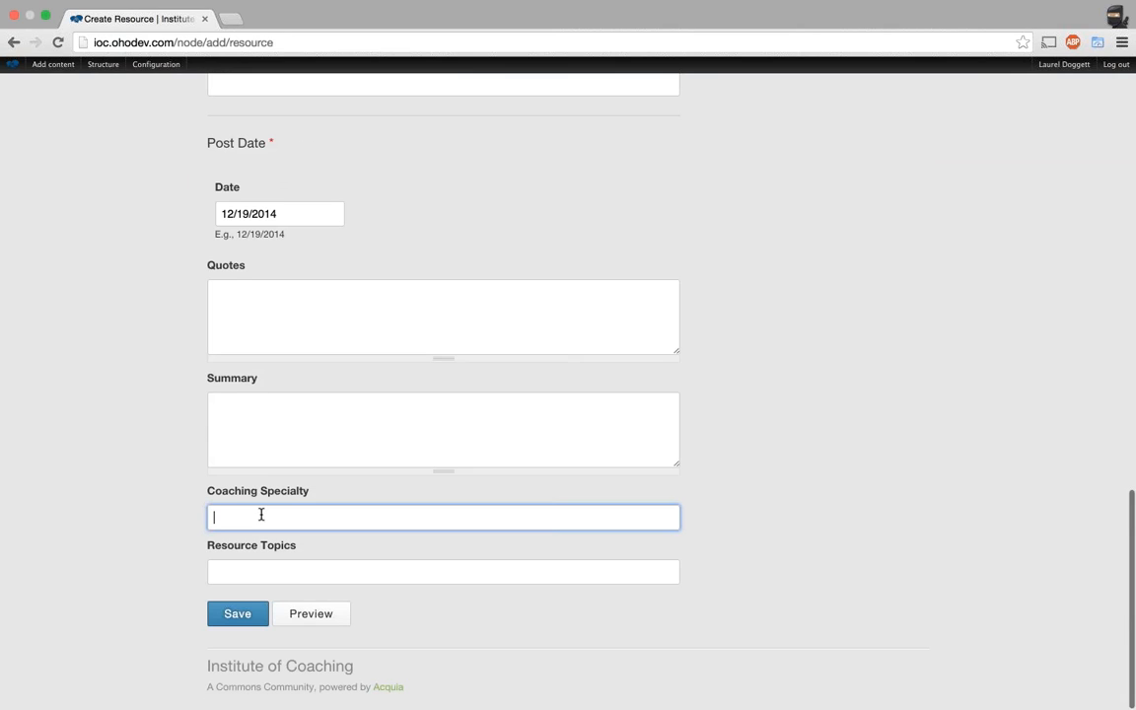
pyautogui.write('health')
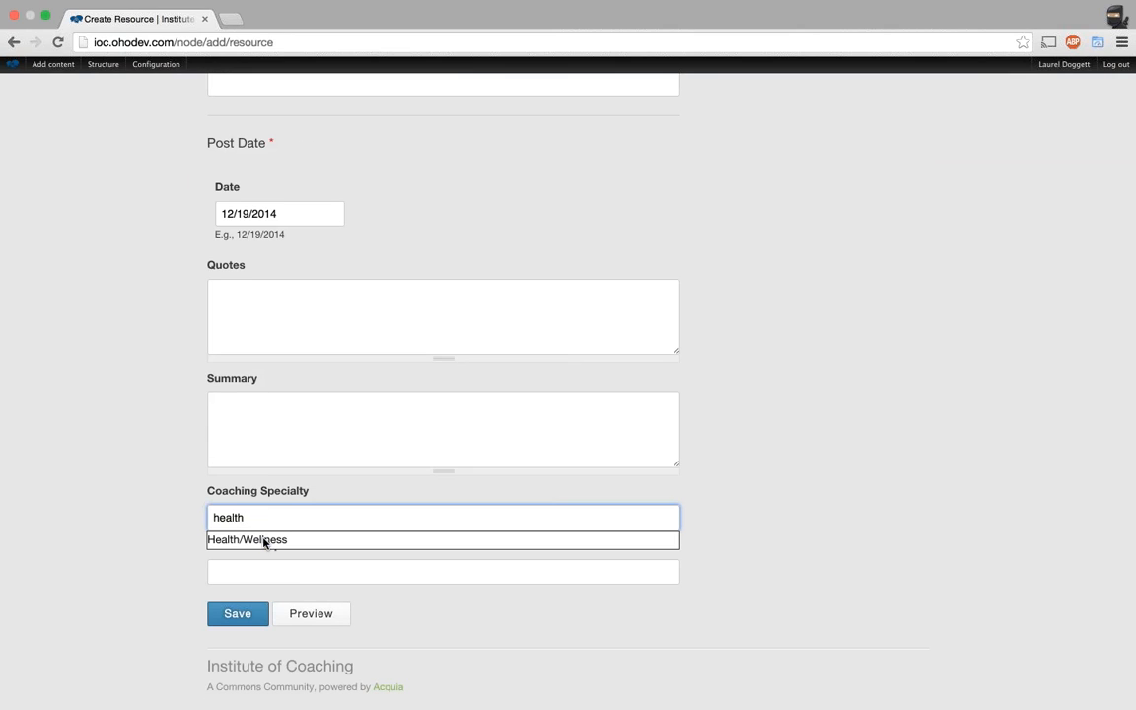
pyautogui.click(265, 544)
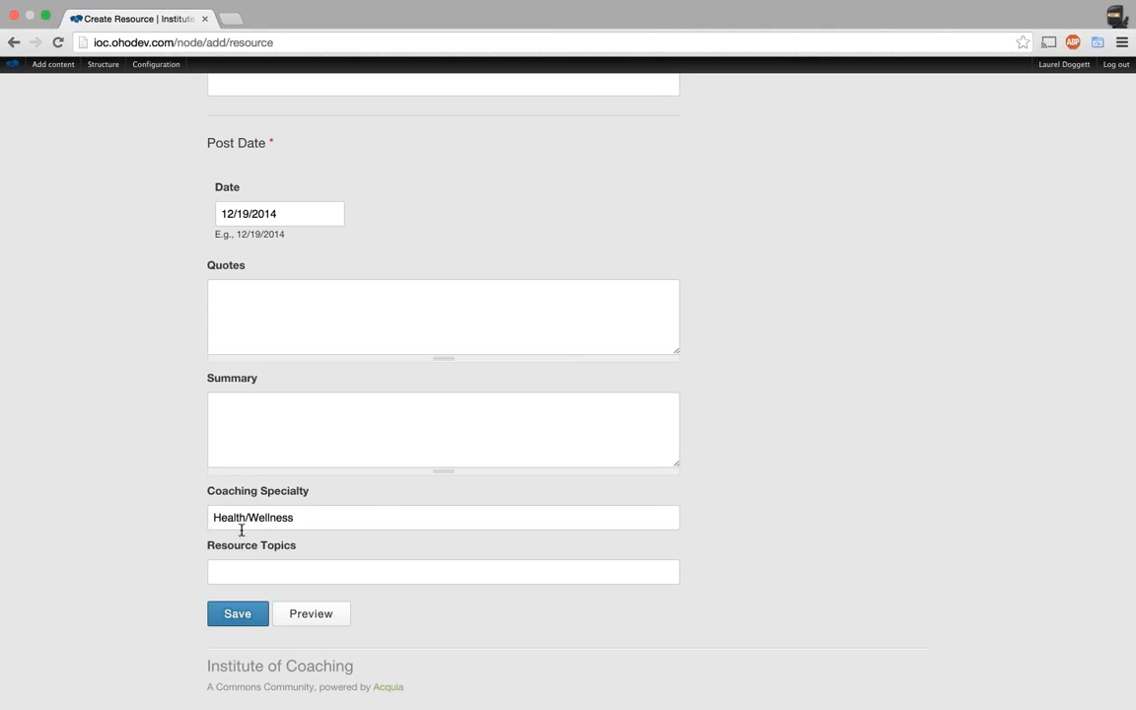
pyautogui.click(381, 520)
pyautogui.write(',edu')
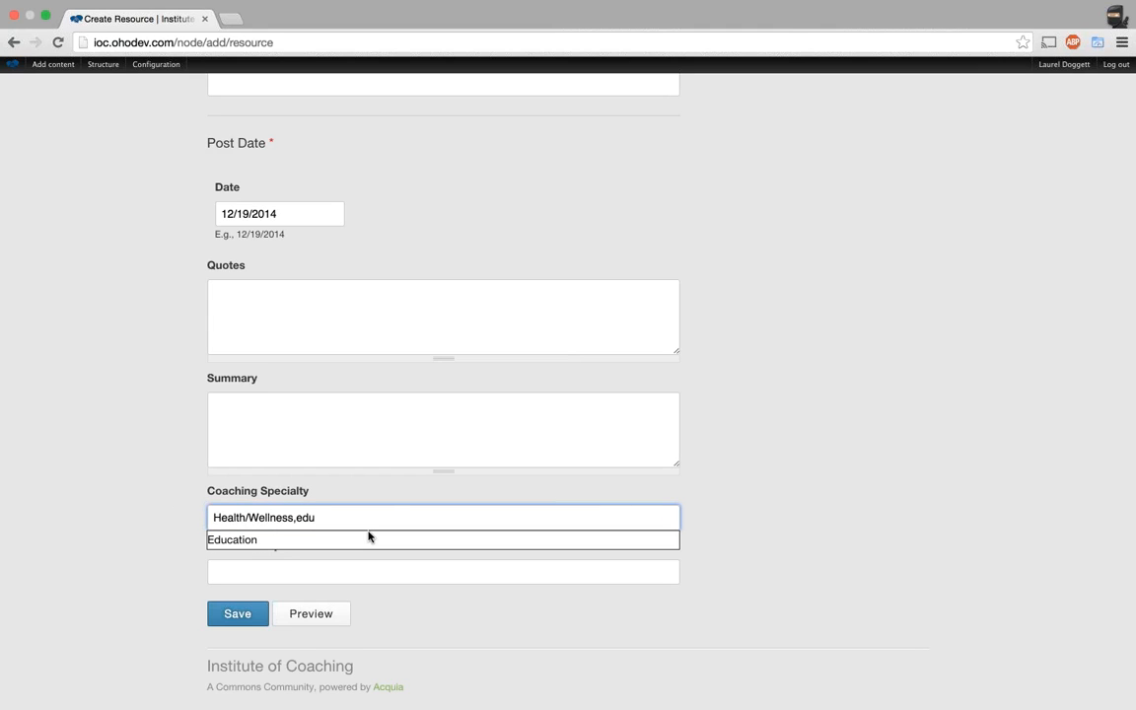
pyautogui.click(365, 539)
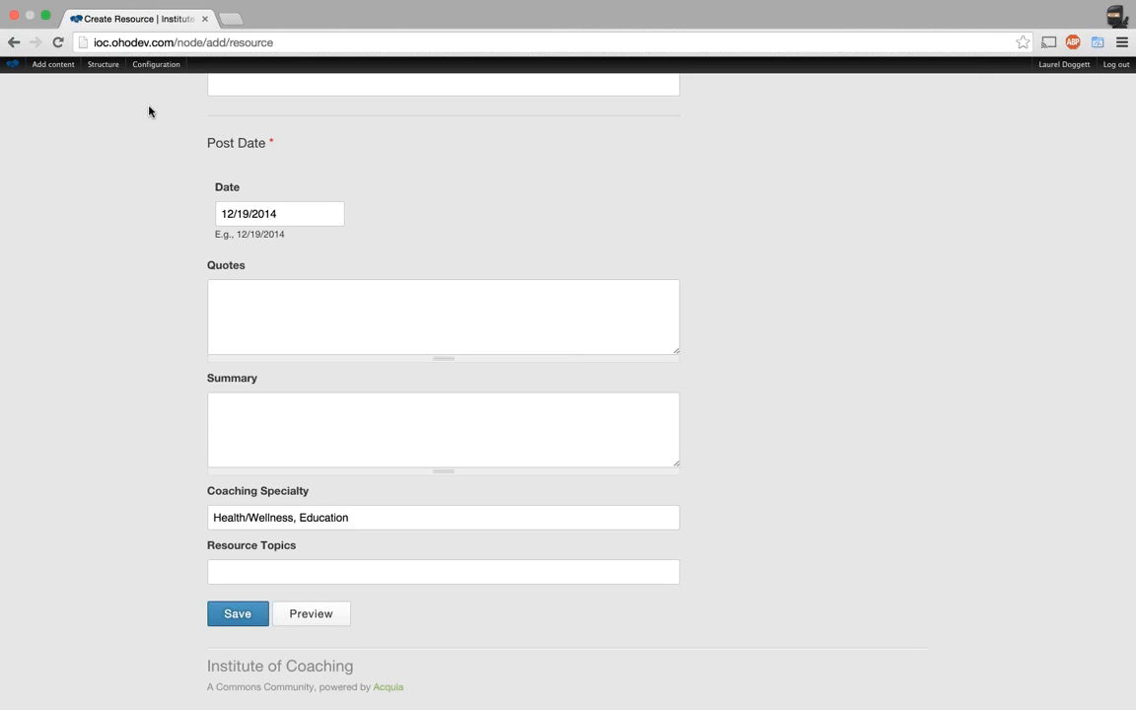
pyautogui.click(230, 19)
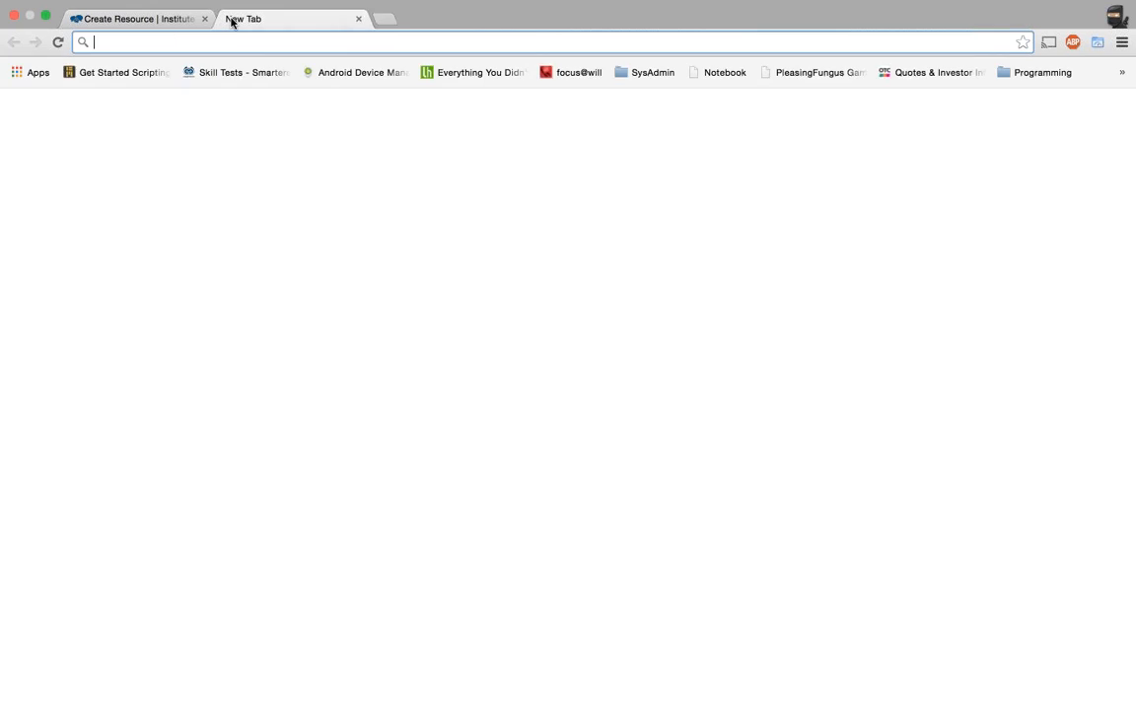
# Load ioc.ohodev.com in the new tab and take the other tab back to Mastering Drupal 7.
pyautogui.write('ioc.ohodev.com')
pyautogui.press('Return')
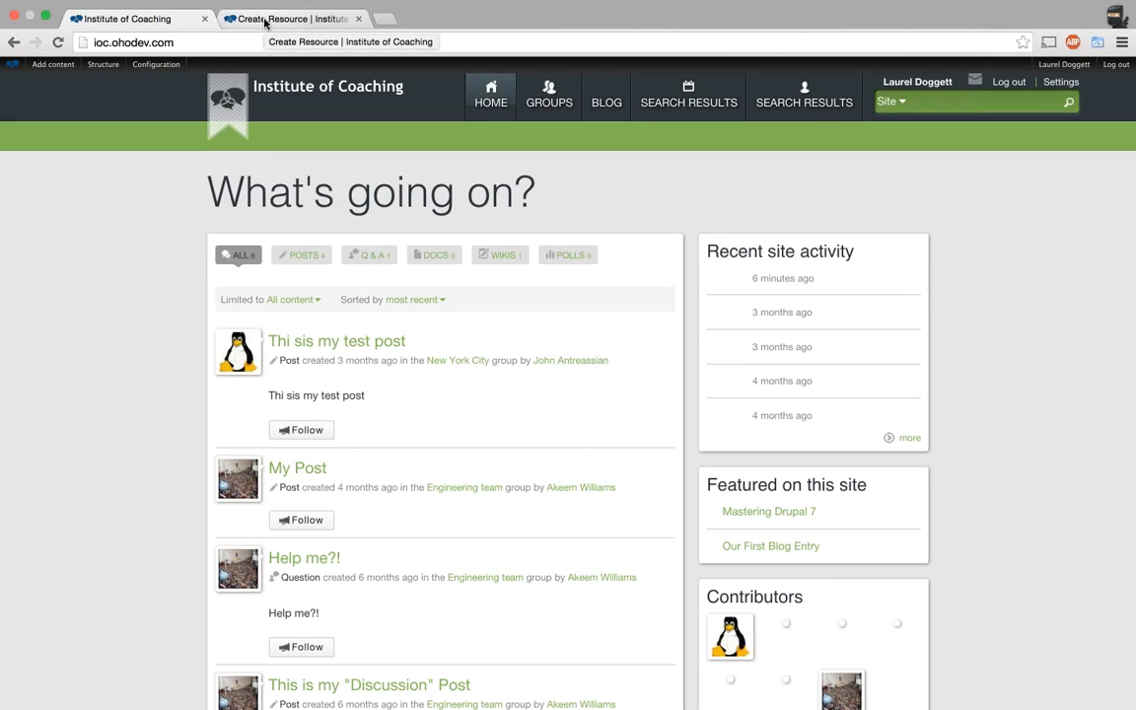
pyautogui.click(265, 22)
pyautogui.click(12, 42)
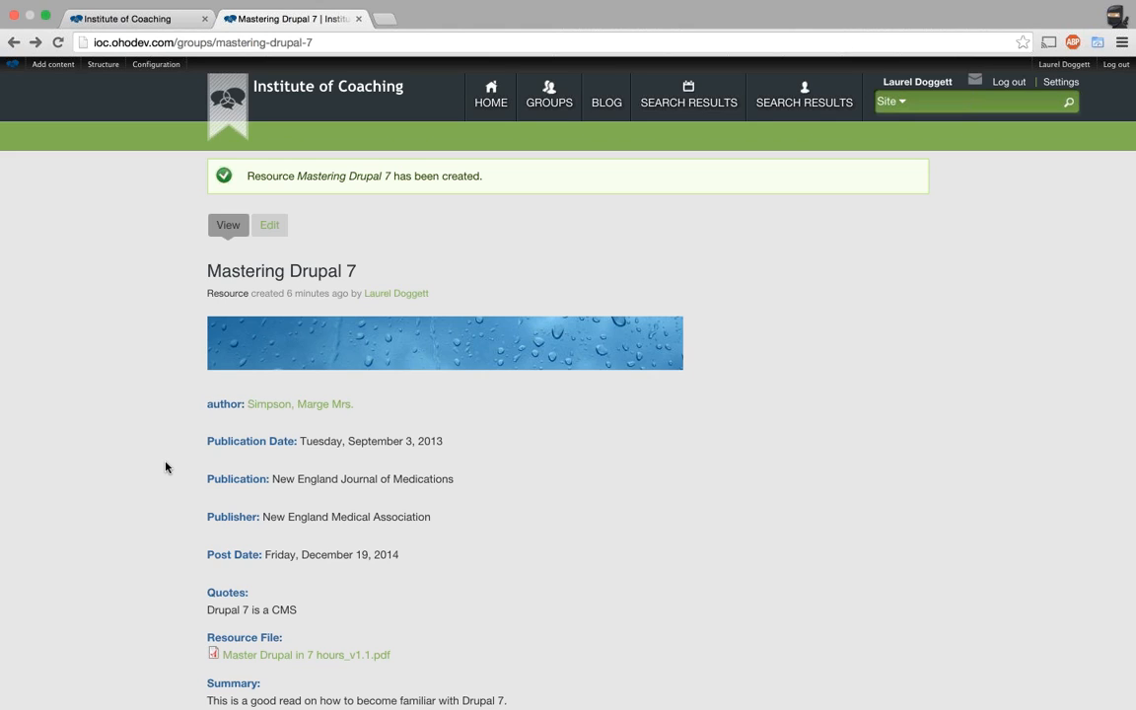
# Look over the Mastering Drupal 7 resource page, then open its Edit Resource form.
pyautogui.scroll(-10, 166, 467)
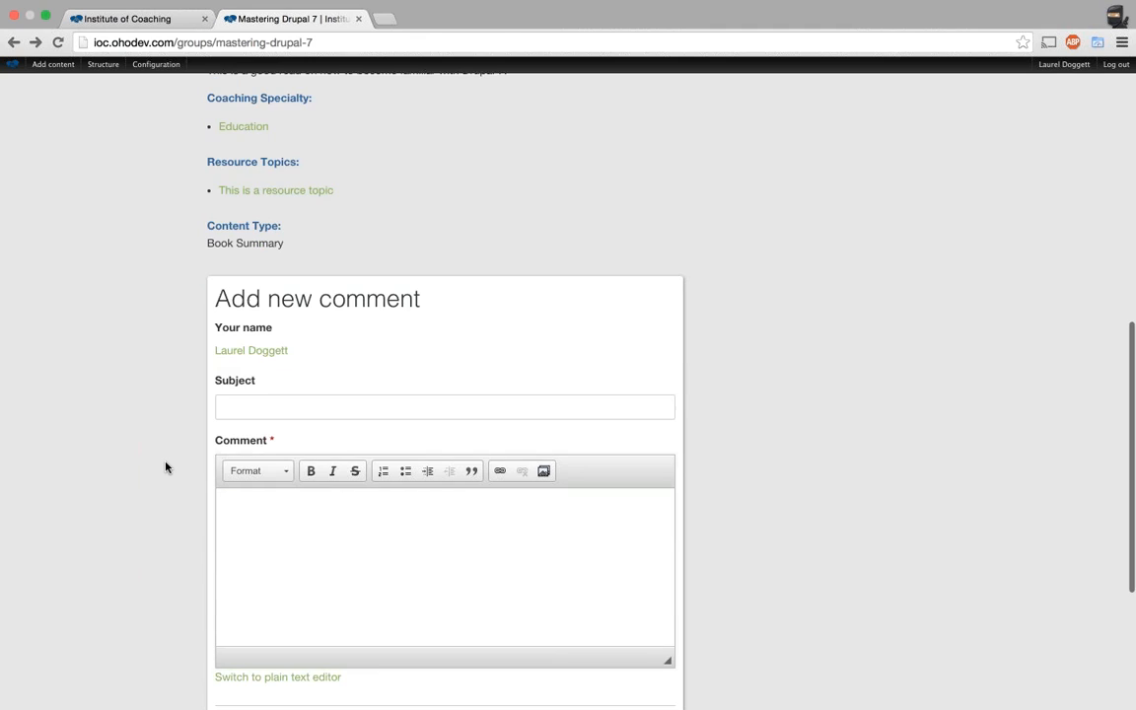
pyautogui.scroll(2, 165, 467)
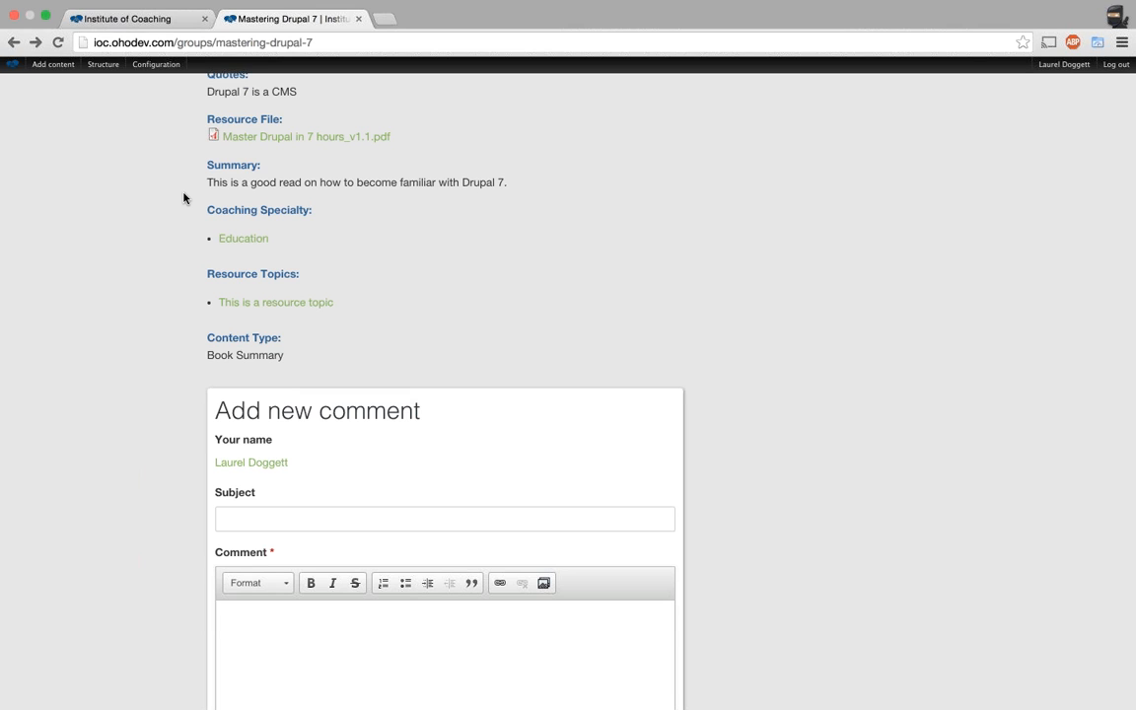
pyautogui.scroll(3, 184, 199)
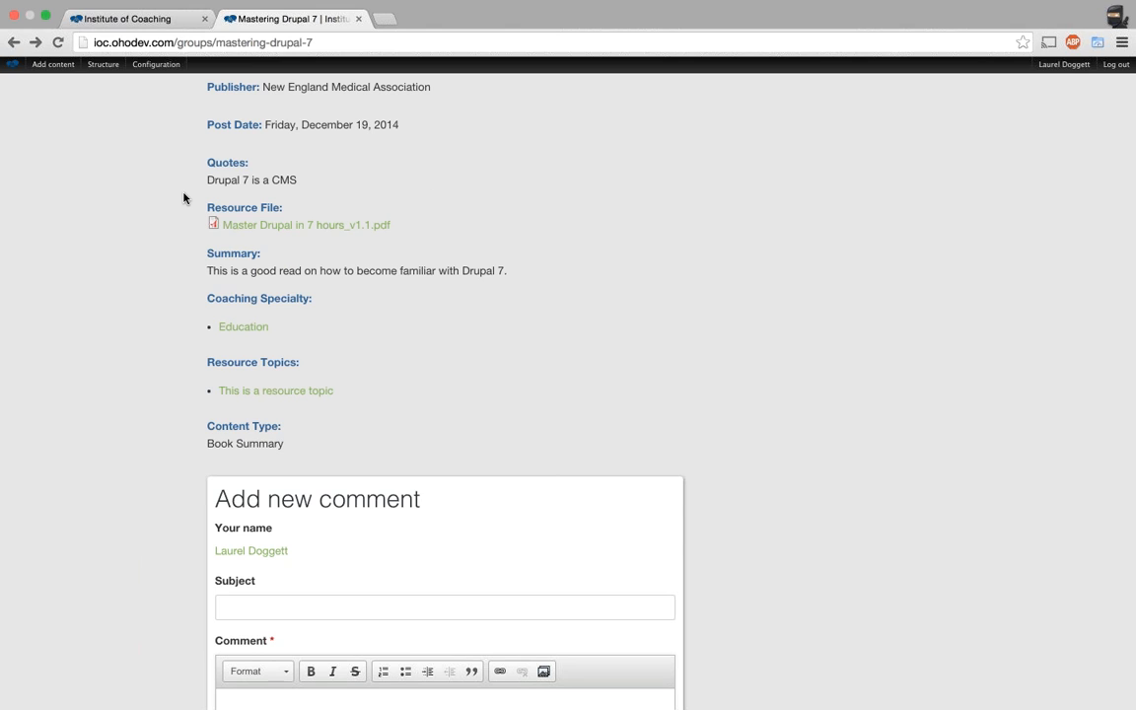
pyautogui.scroll(-1, 183, 198)
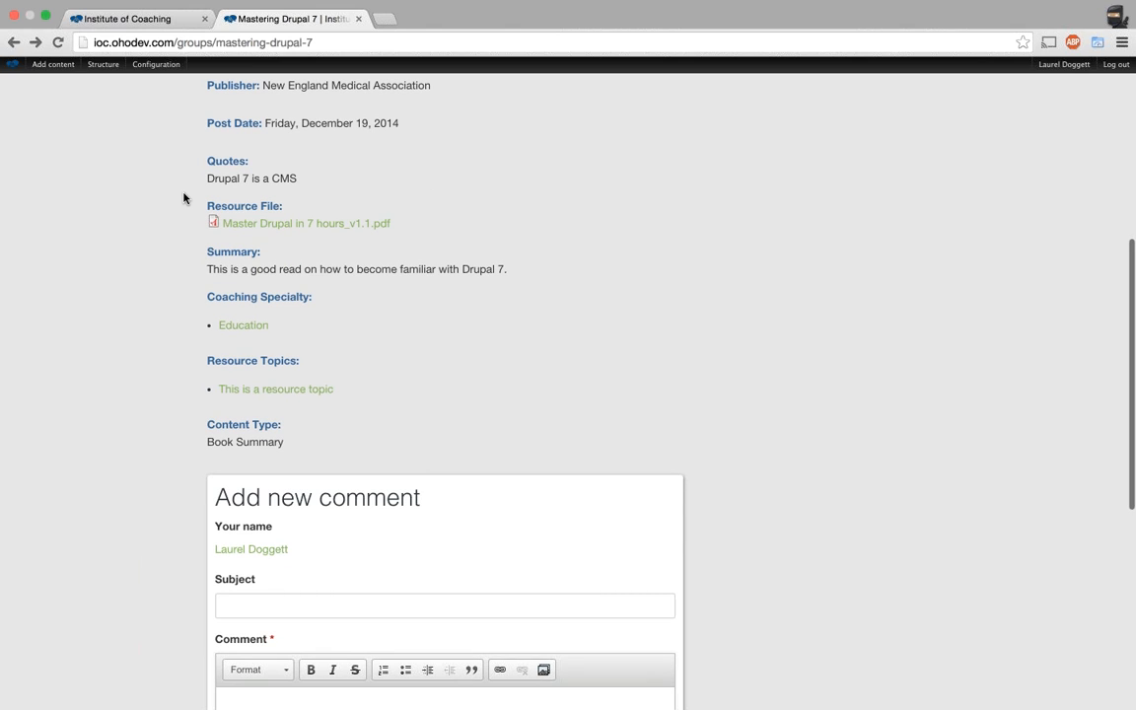
pyautogui.scroll(-1, 184, 198)
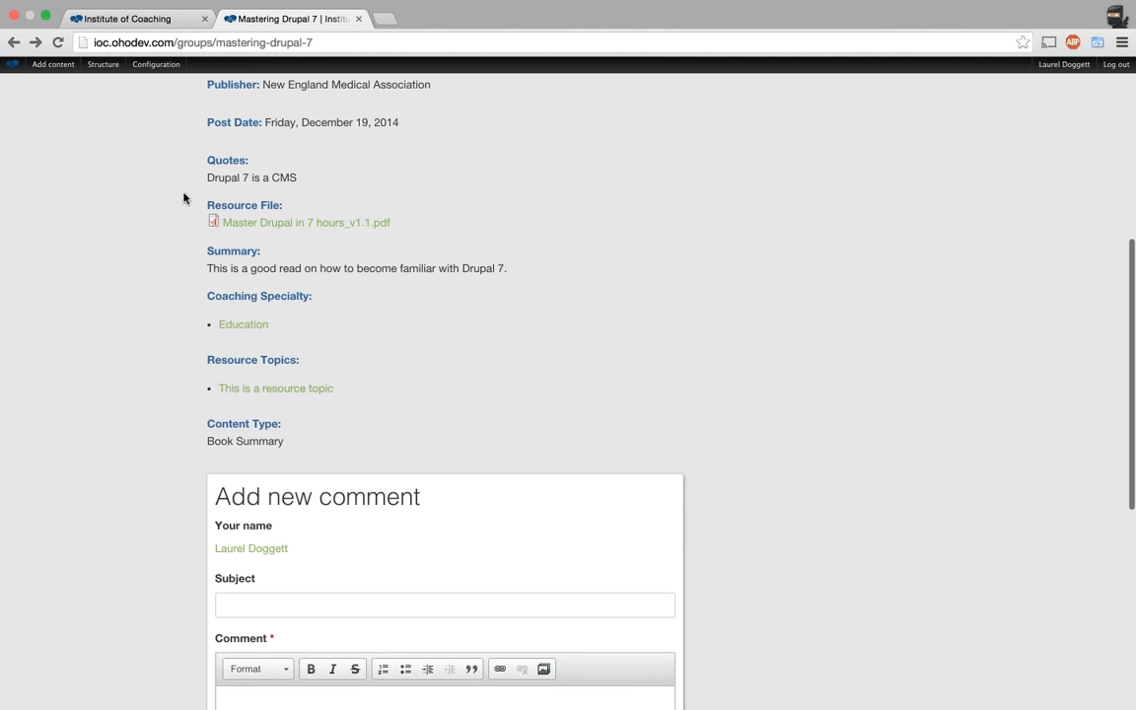
pyautogui.scroll(3, 184, 198)
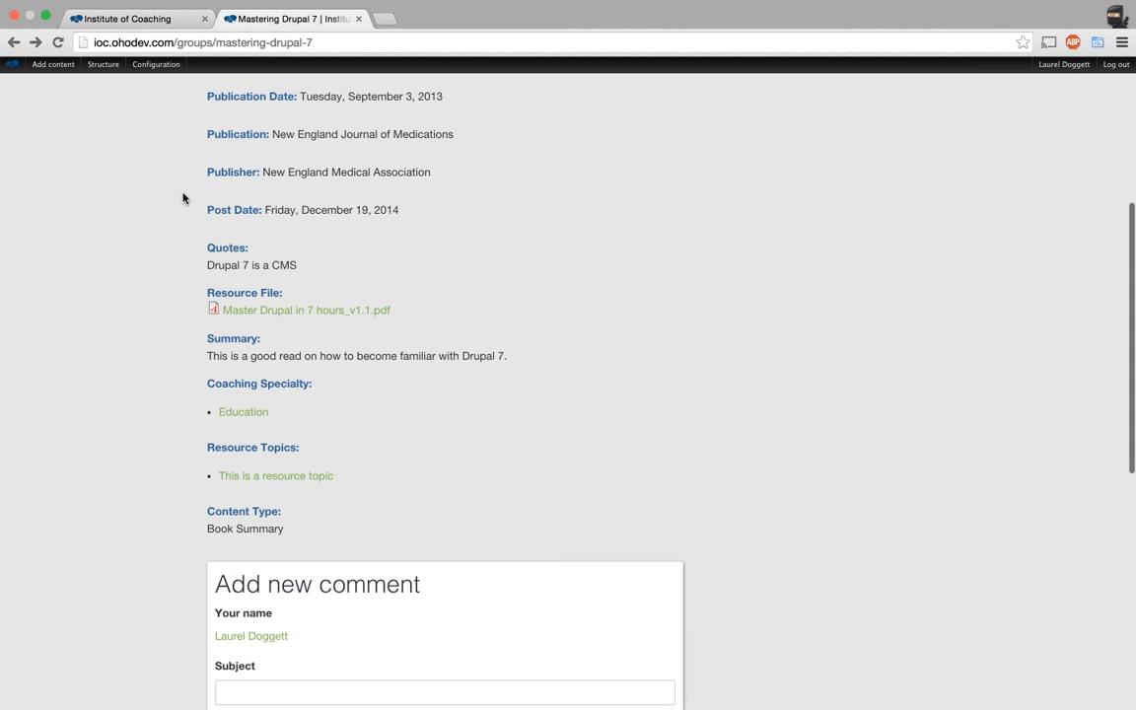
pyautogui.scroll(10, 183, 198)
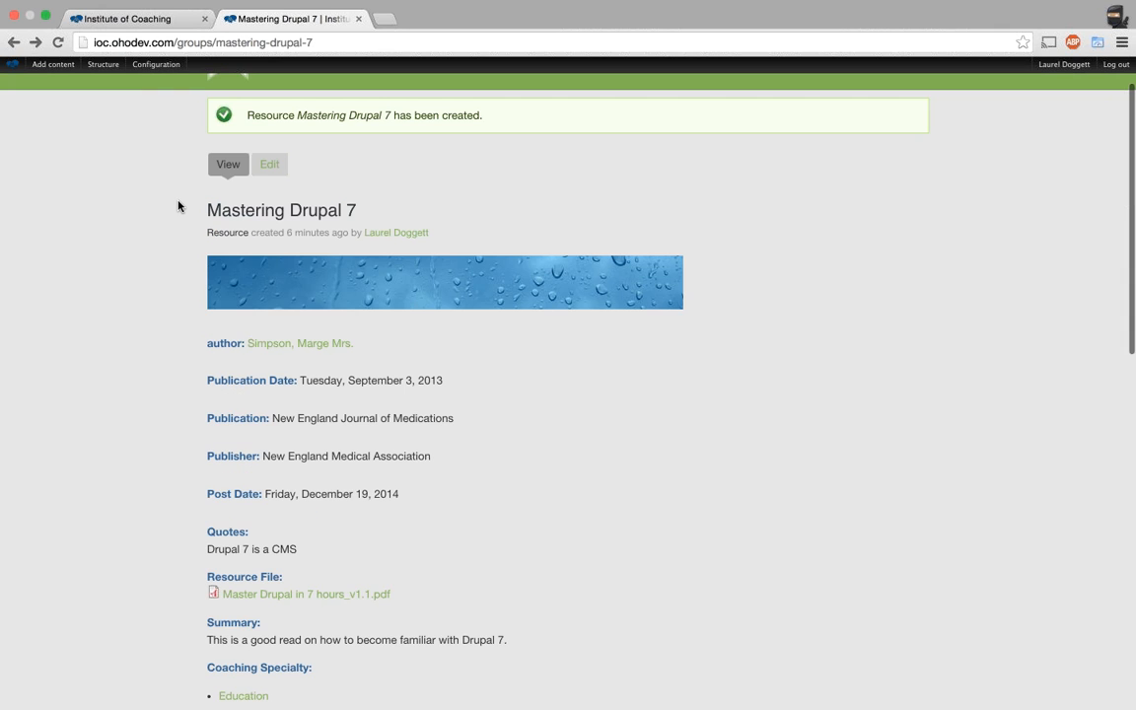
pyautogui.click(268, 172)
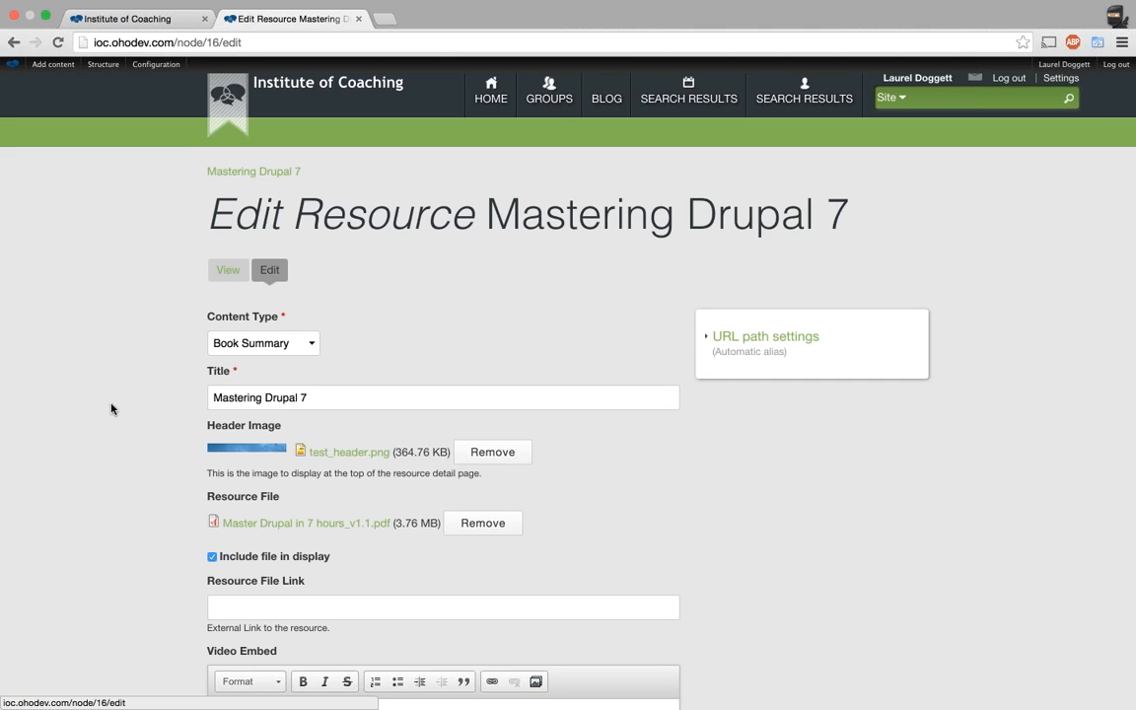
pyautogui.scroll(-5, 112, 410)
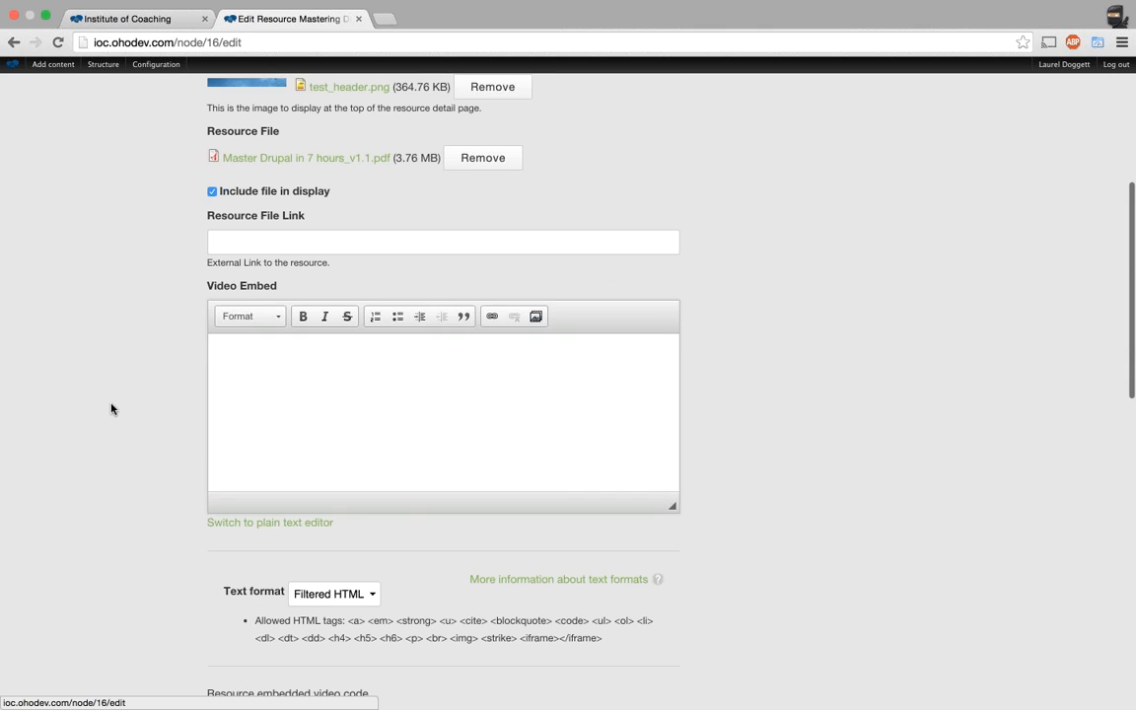
pyautogui.scroll(-15, 111, 409)
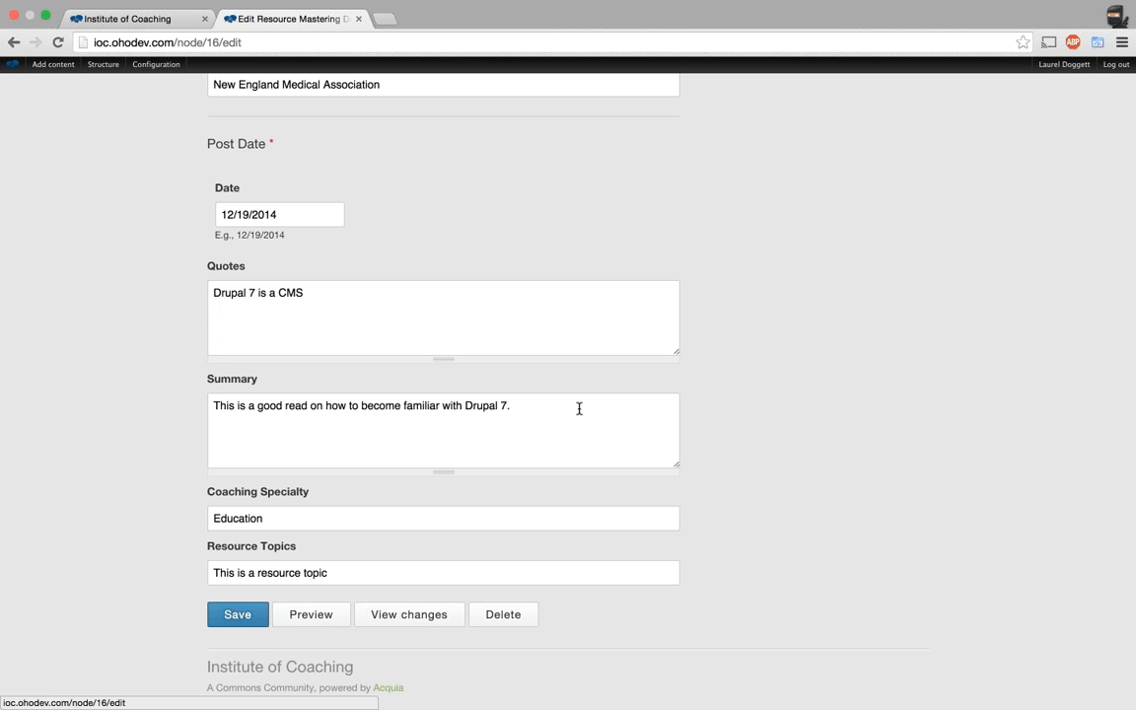
pyautogui.scroll(20, 579, 408)
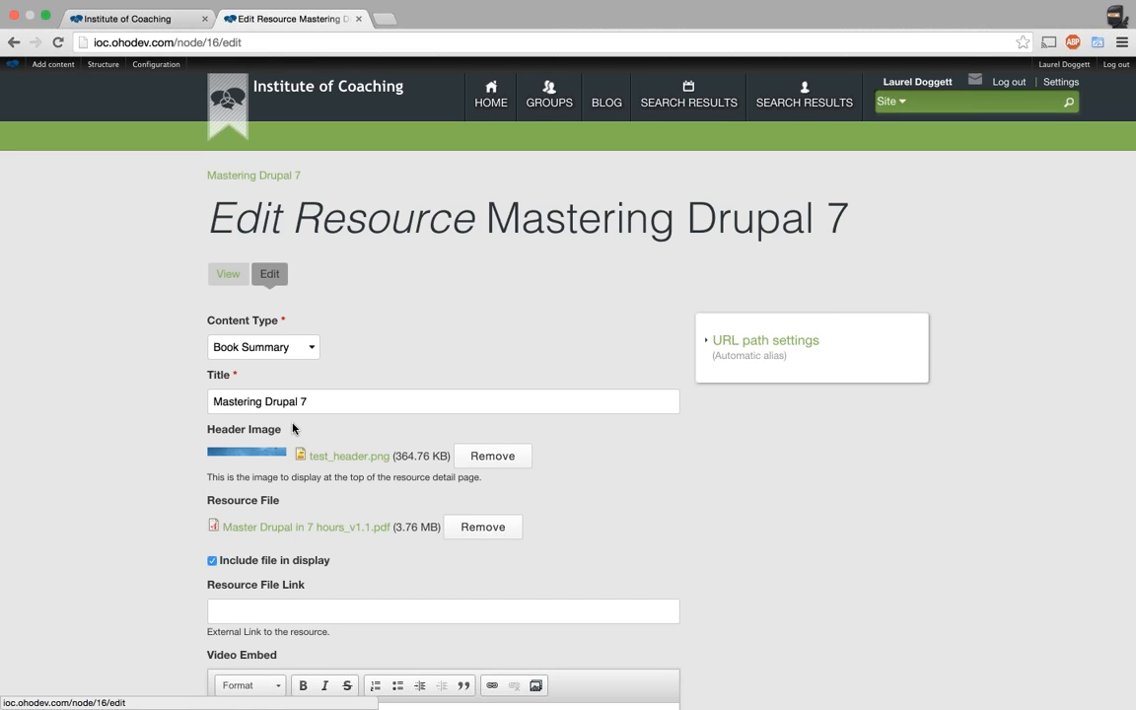
pyautogui.scroll(-5, 293, 429)
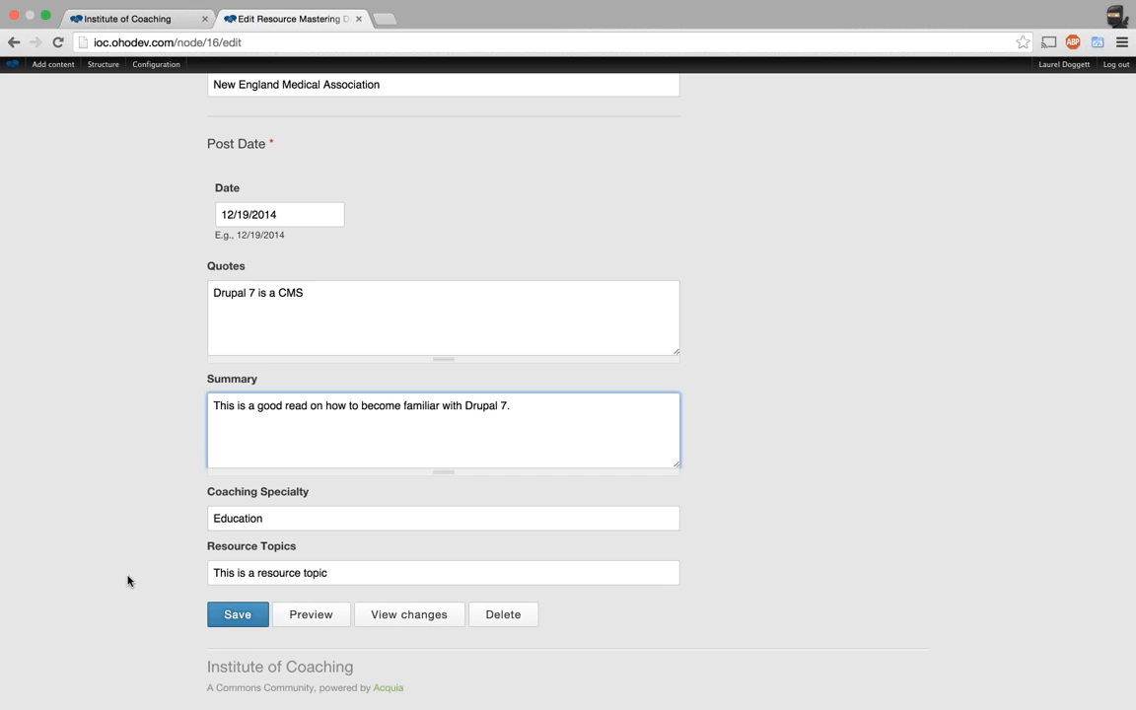
# View the header image file in a separate tab, then close it and return to the form.
pyautogui.scroll(10, 127, 581)
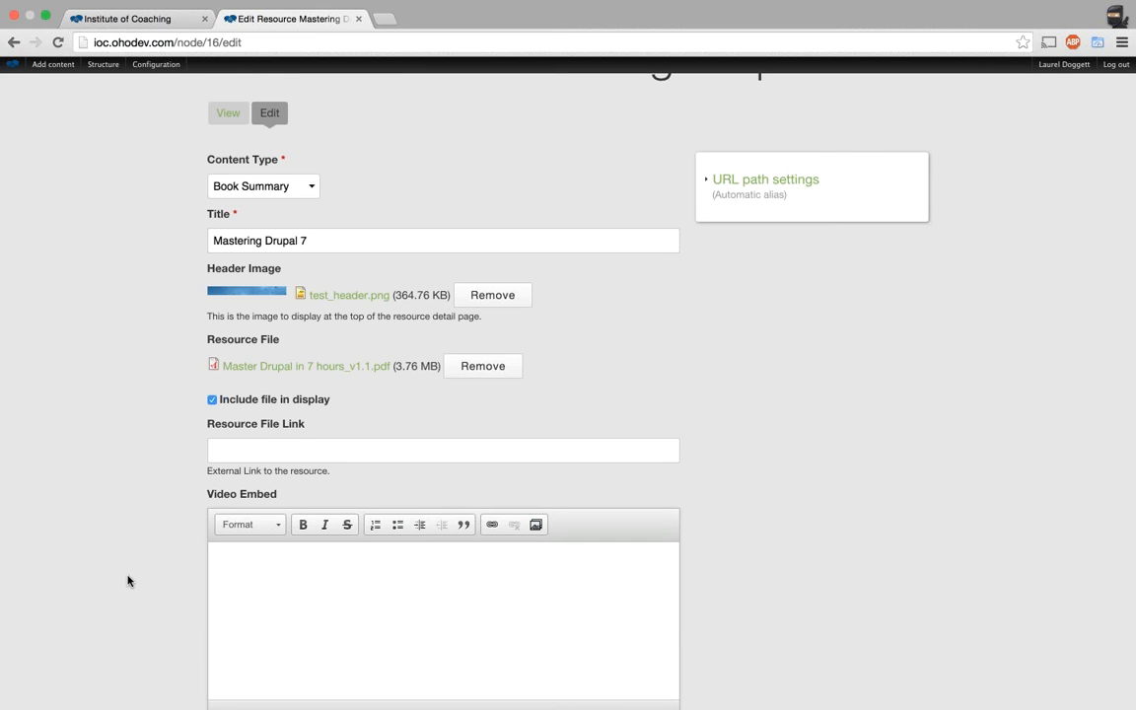
pyautogui.scroll(-10, 127, 581)
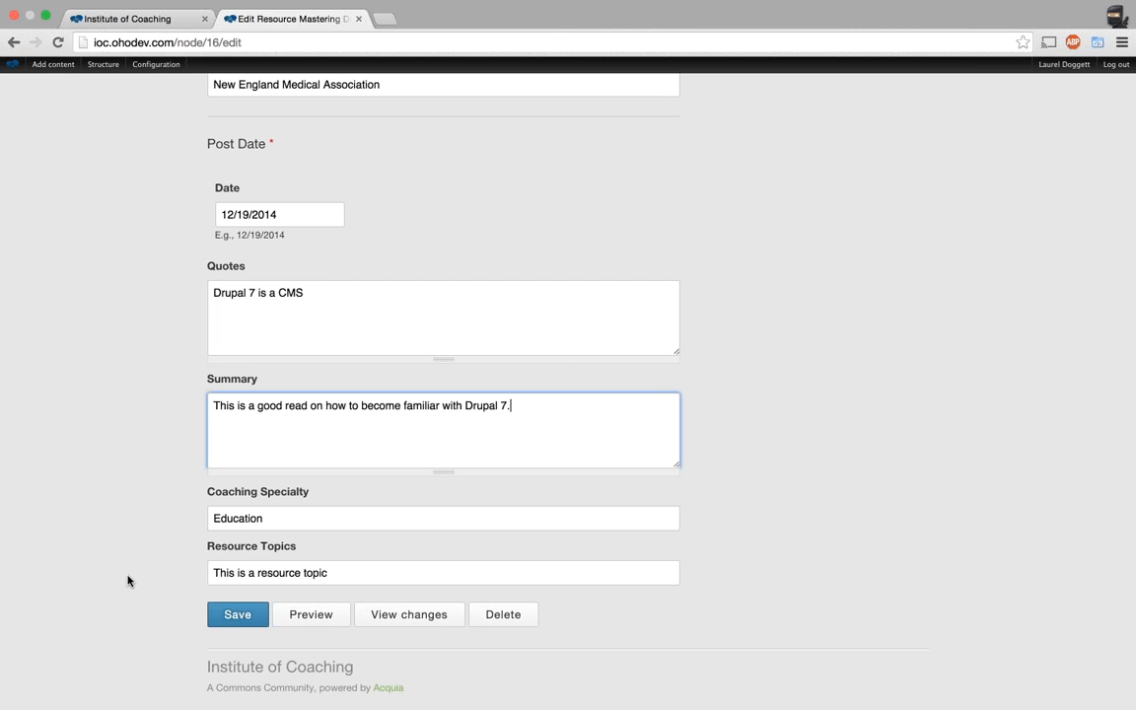
pyautogui.scroll(15, 145, 512)
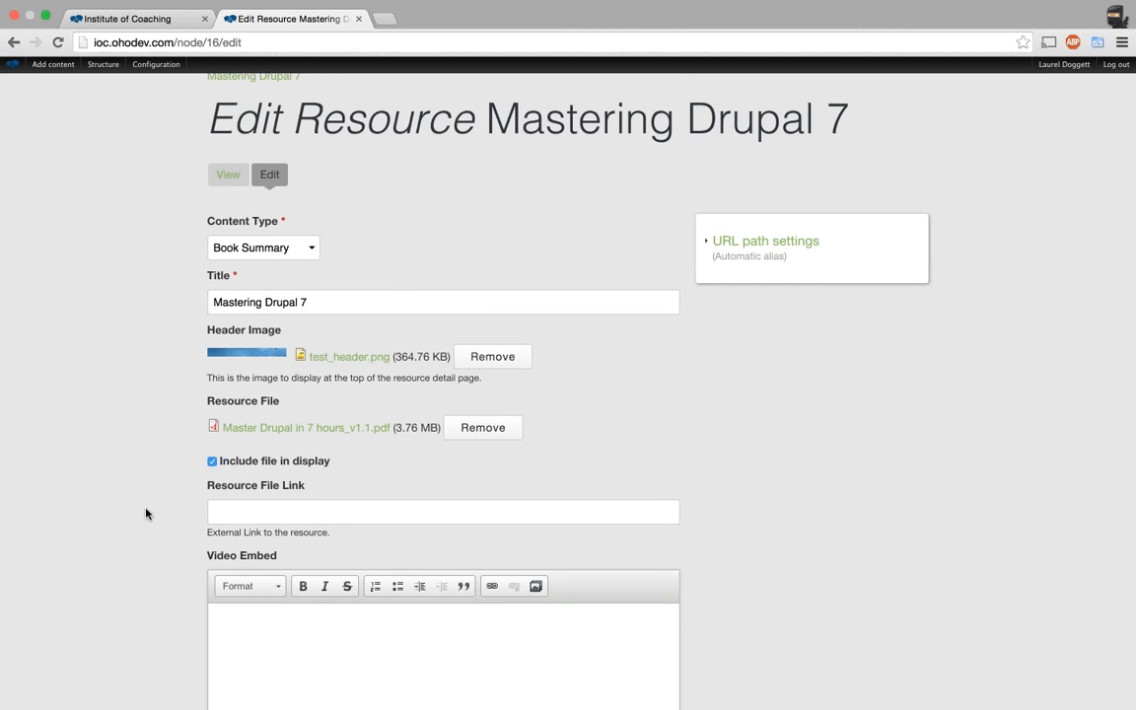
pyautogui.click(385, 356)
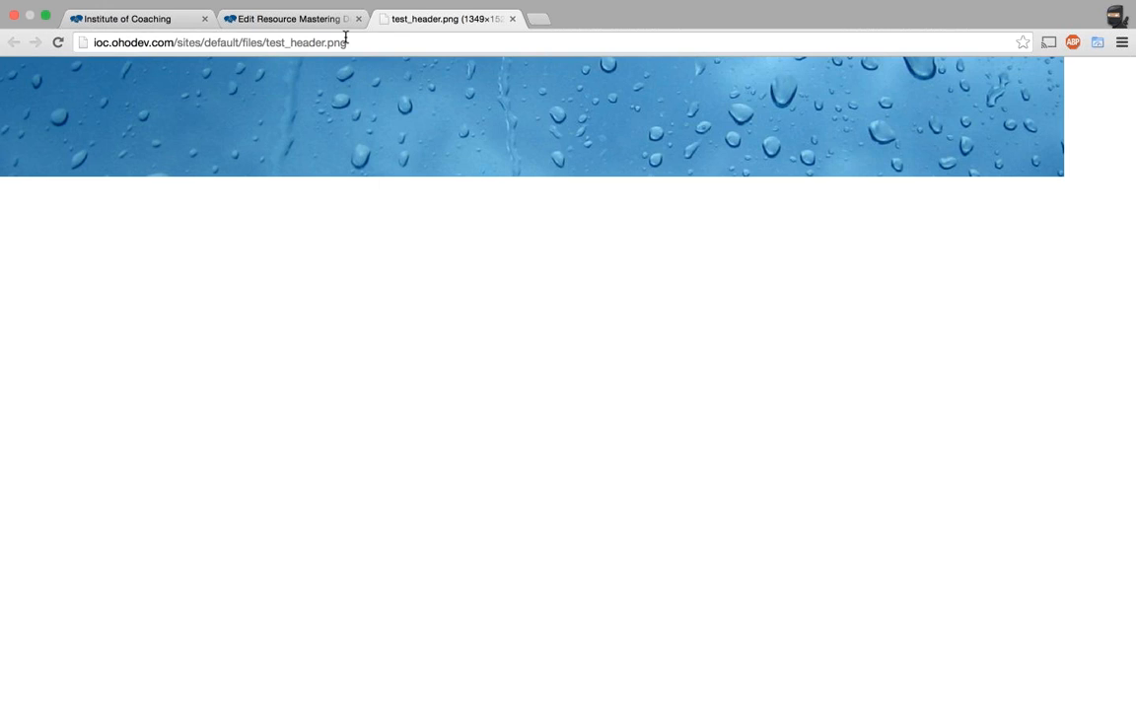
pyautogui.click(513, 18)
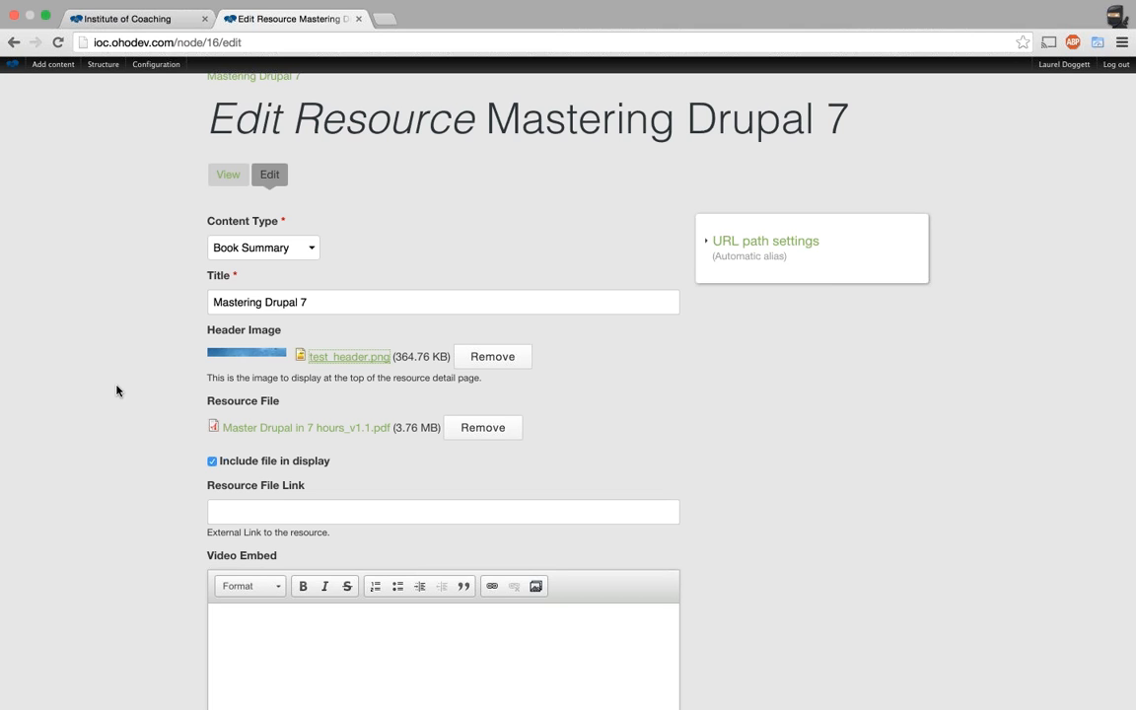
# Open the Video Embed media picker twice, closing it each time without adding anything.
pyautogui.scroll(-4, 538, 377)
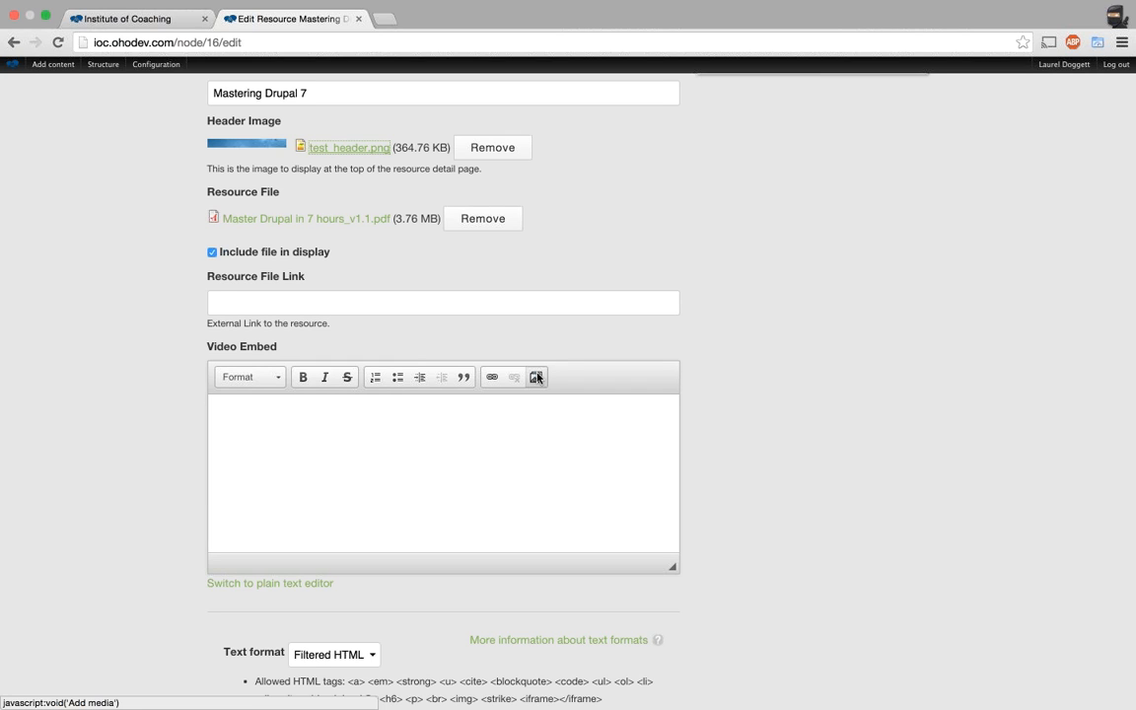
pyautogui.click(537, 377)
pyautogui.click(1009, 143)
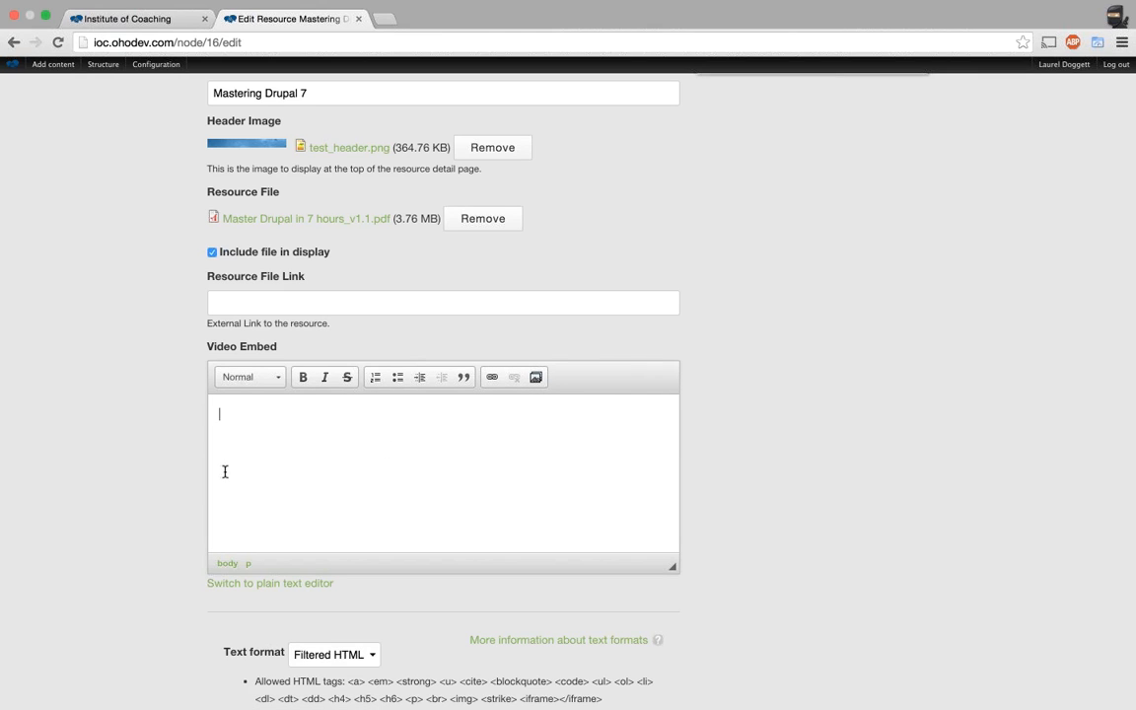
pyautogui.click(534, 377)
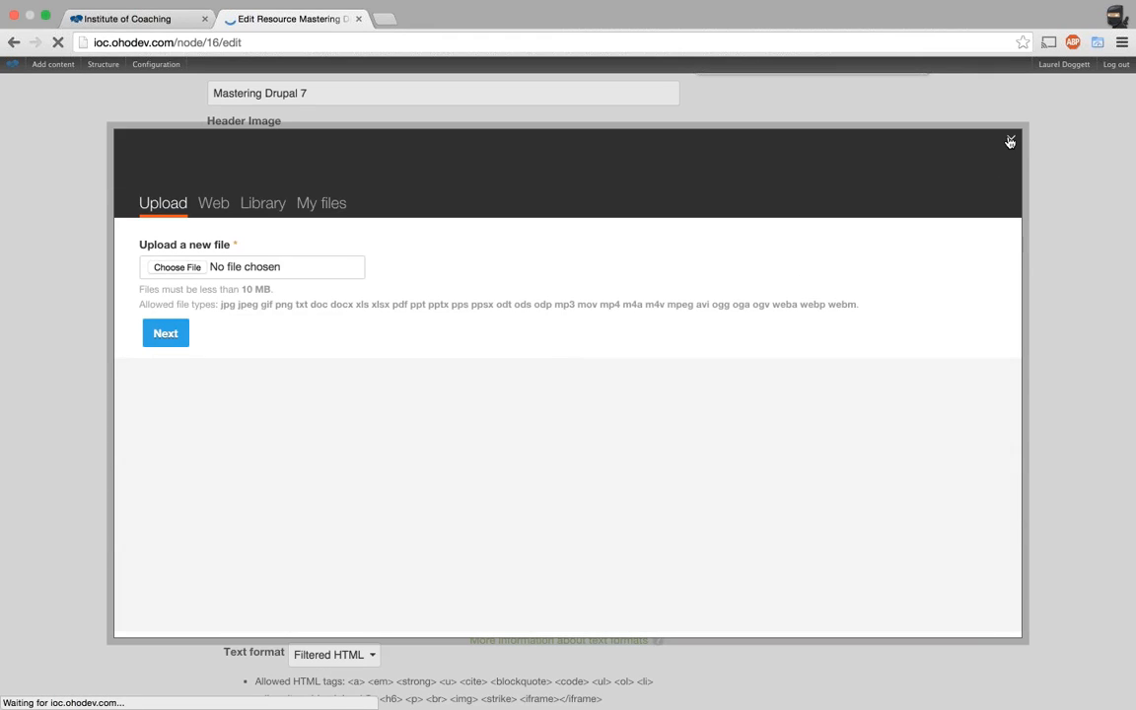
pyautogui.click(1010, 142)
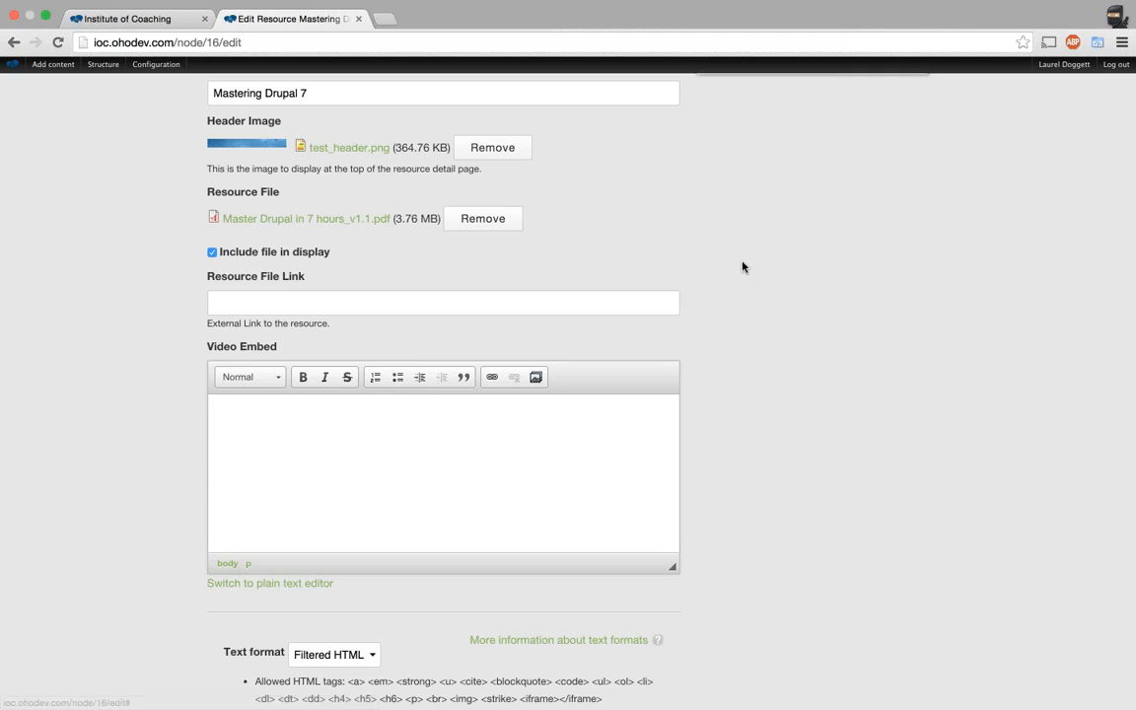
pyautogui.scroll(-5, 890, 290)
pyautogui.scroll(-10, 890, 290)
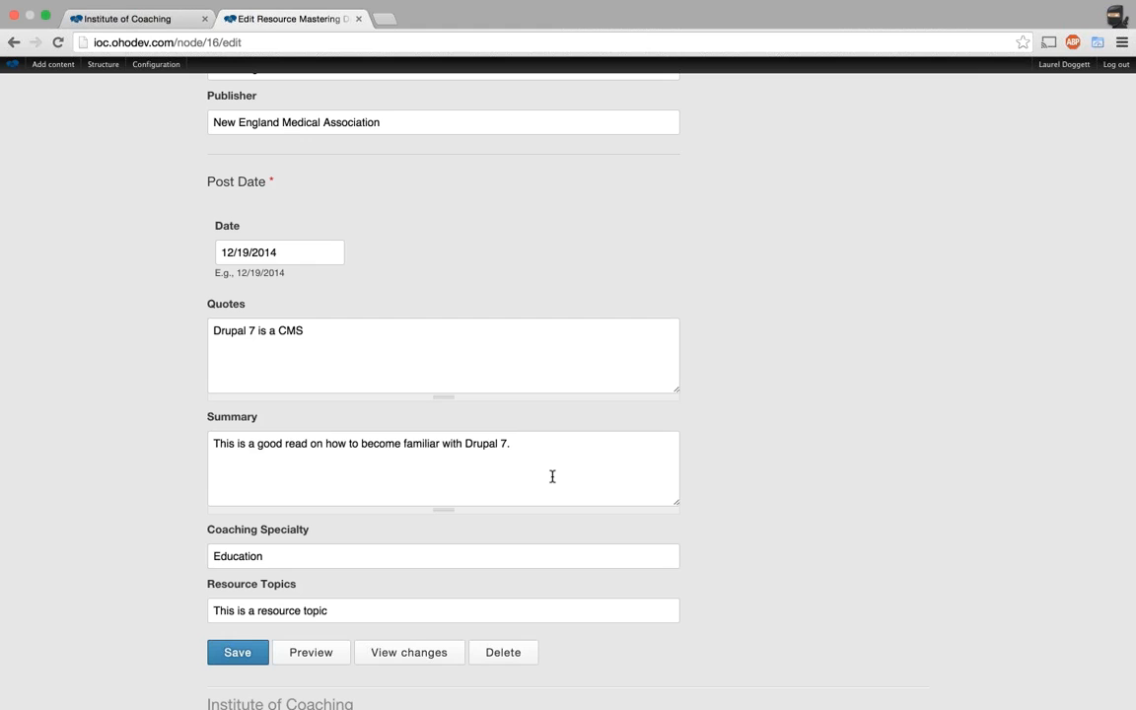
pyautogui.scroll(6, 848, 476)
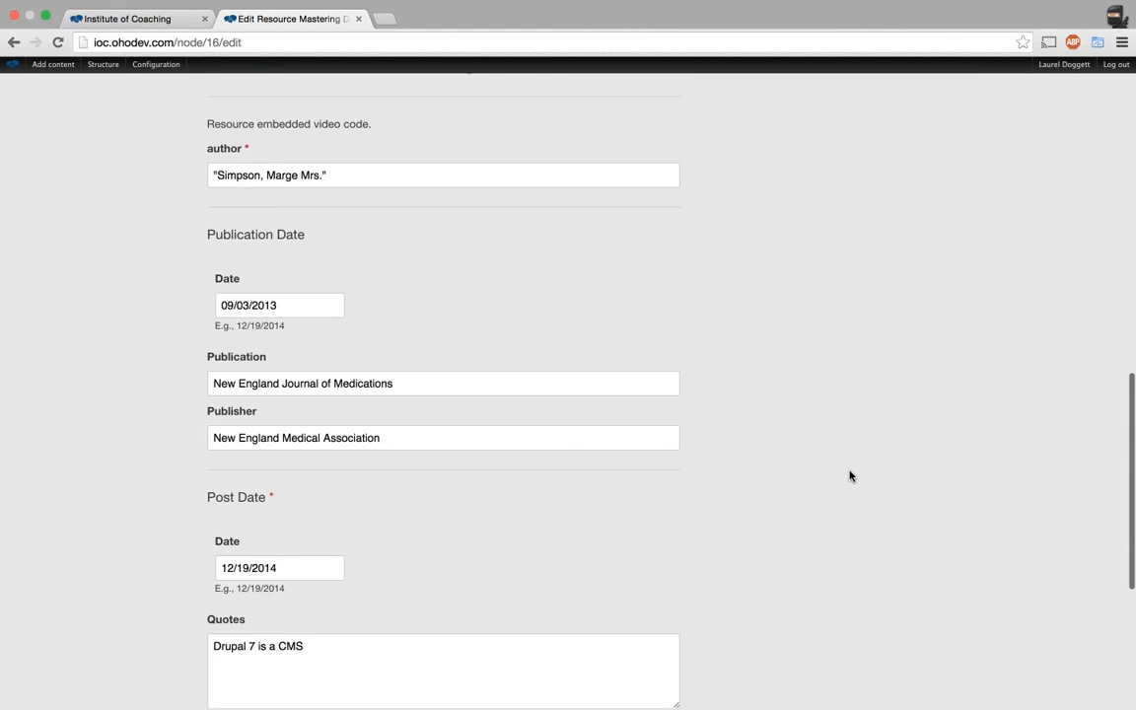
pyautogui.scroll(5, 850, 476)
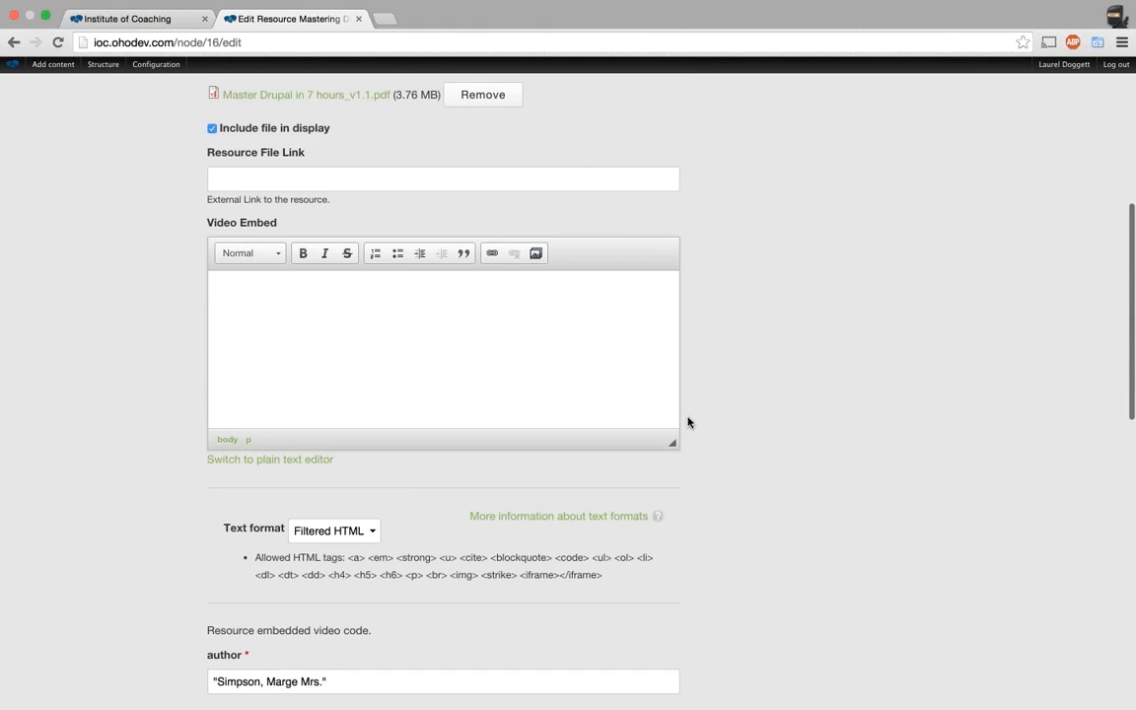
# Enter 'This is my fake summary.' in the Video Embed editor.
pyautogui.click(552, 322)
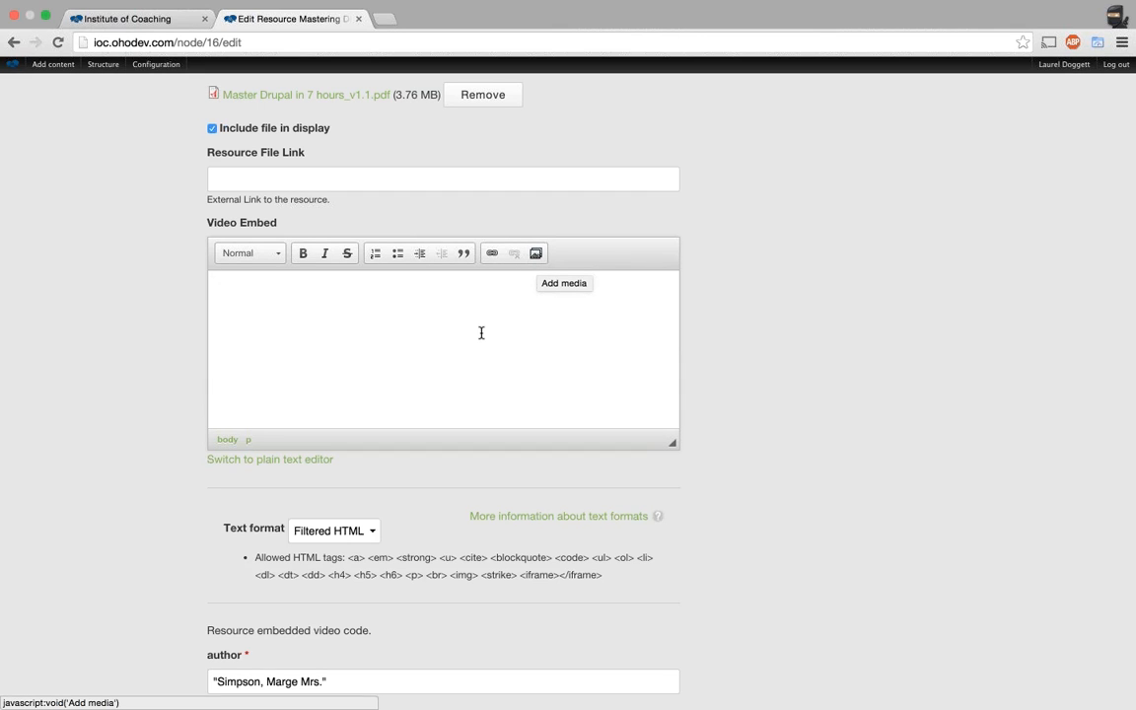
pyautogui.write('Thi s')
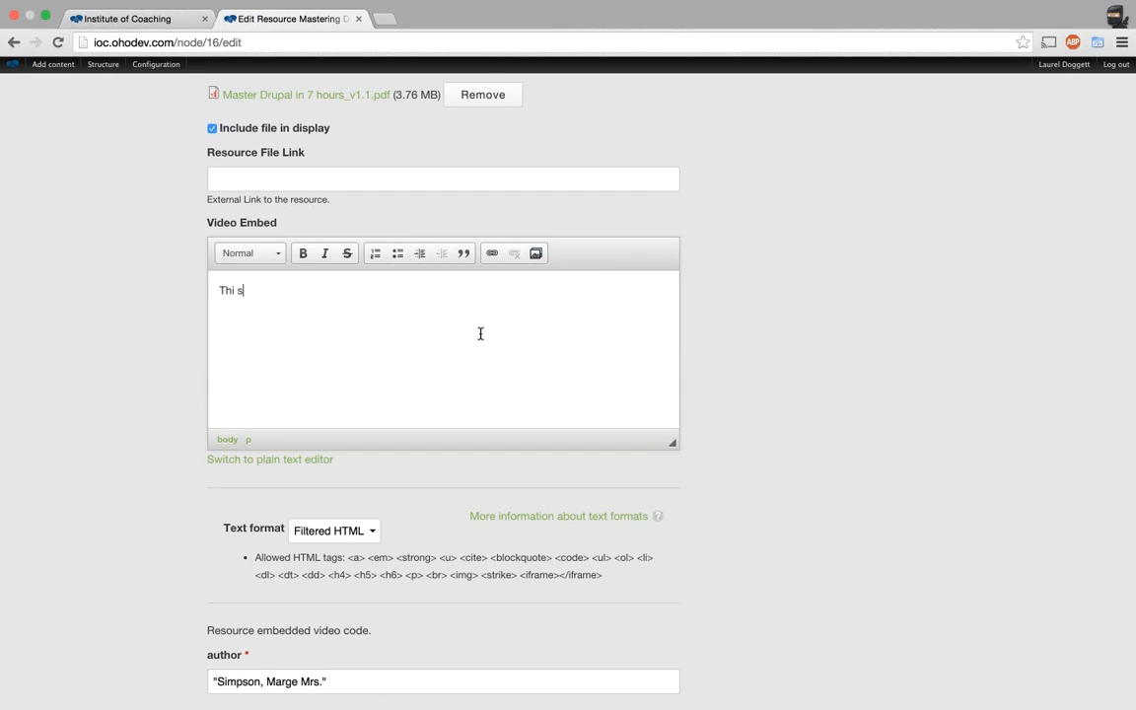
pyautogui.press('BackSpace')
pyautogui.press('BackSpace')
pyautogui.write('s is my fake summary.')
# Insert the penguin picture from the media library into Video Embed, after the summary text.
pyautogui.click(536, 259)
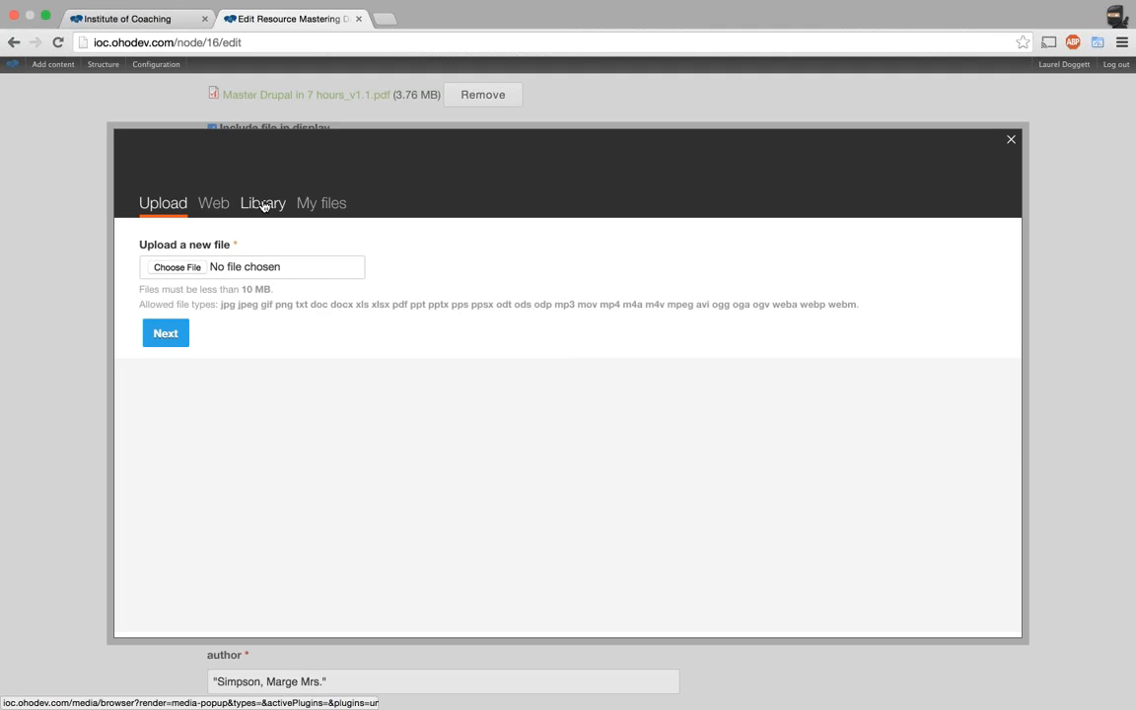
pyautogui.click(263, 204)
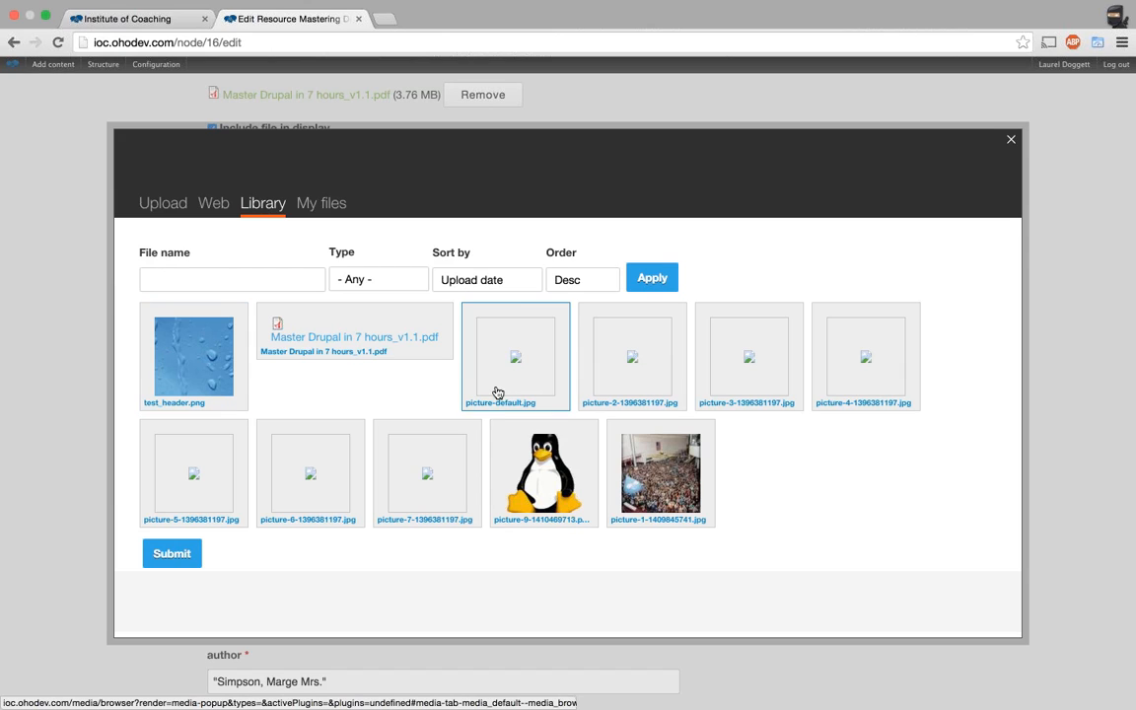
pyautogui.click(545, 490)
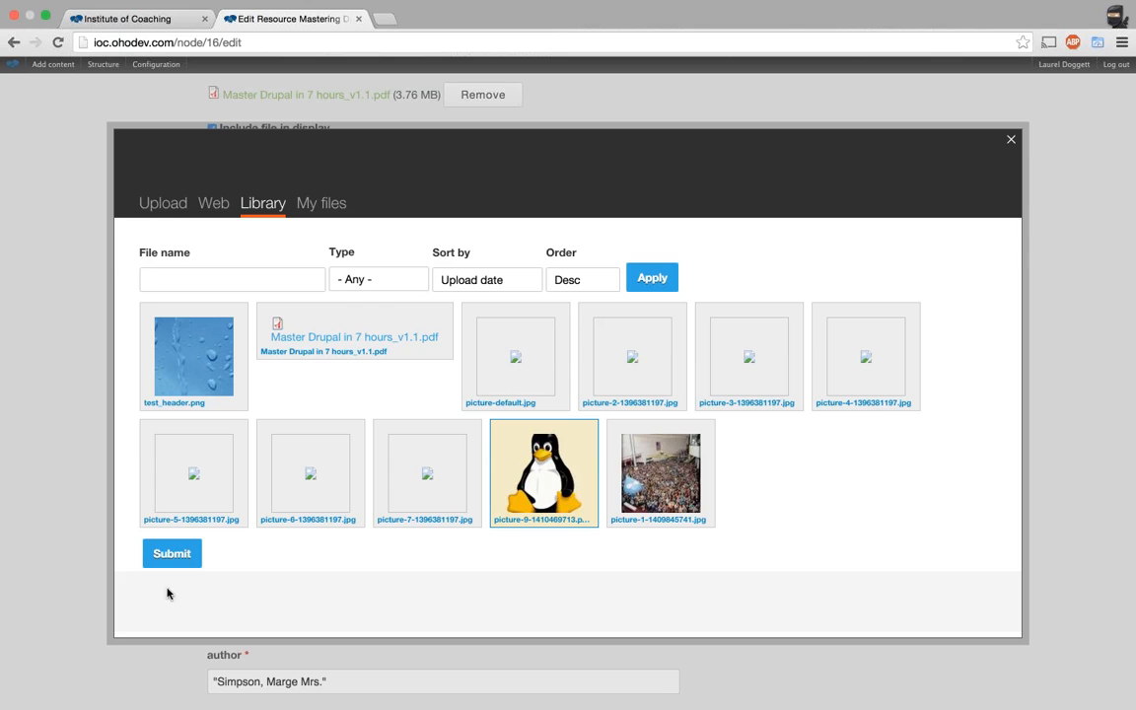
pyautogui.click(170, 554)
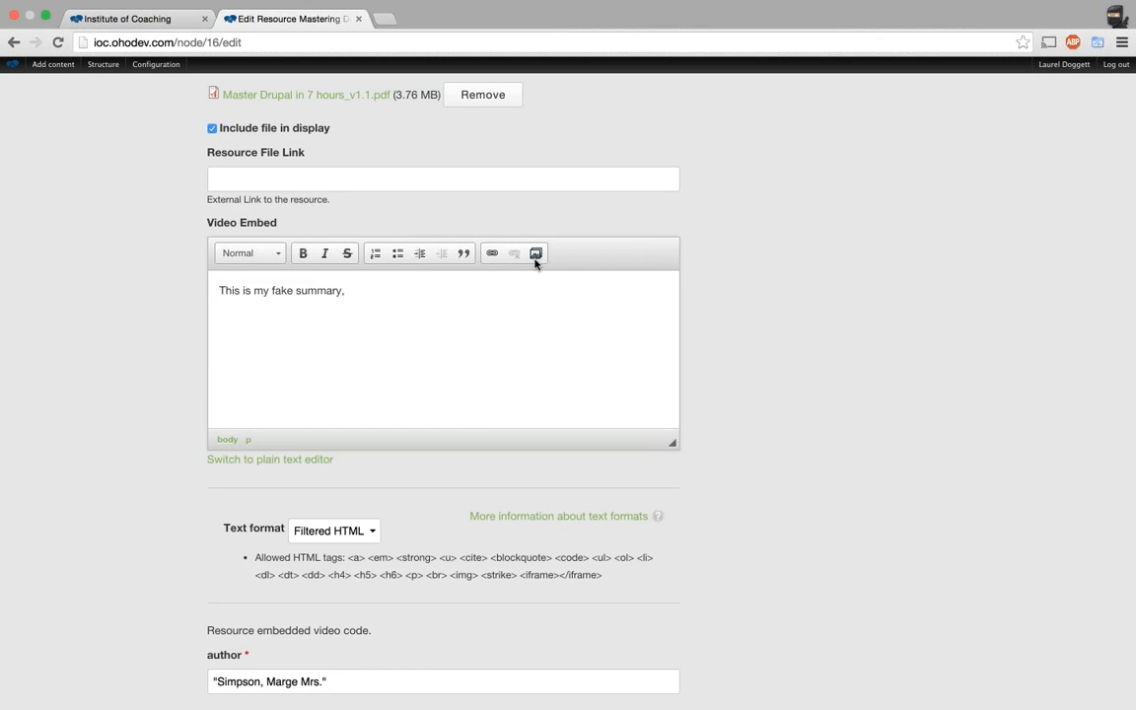
pyautogui.click(368, 305)
# Insert a second penguin picture from the media library into Video Embed.
pyautogui.click(536, 253)
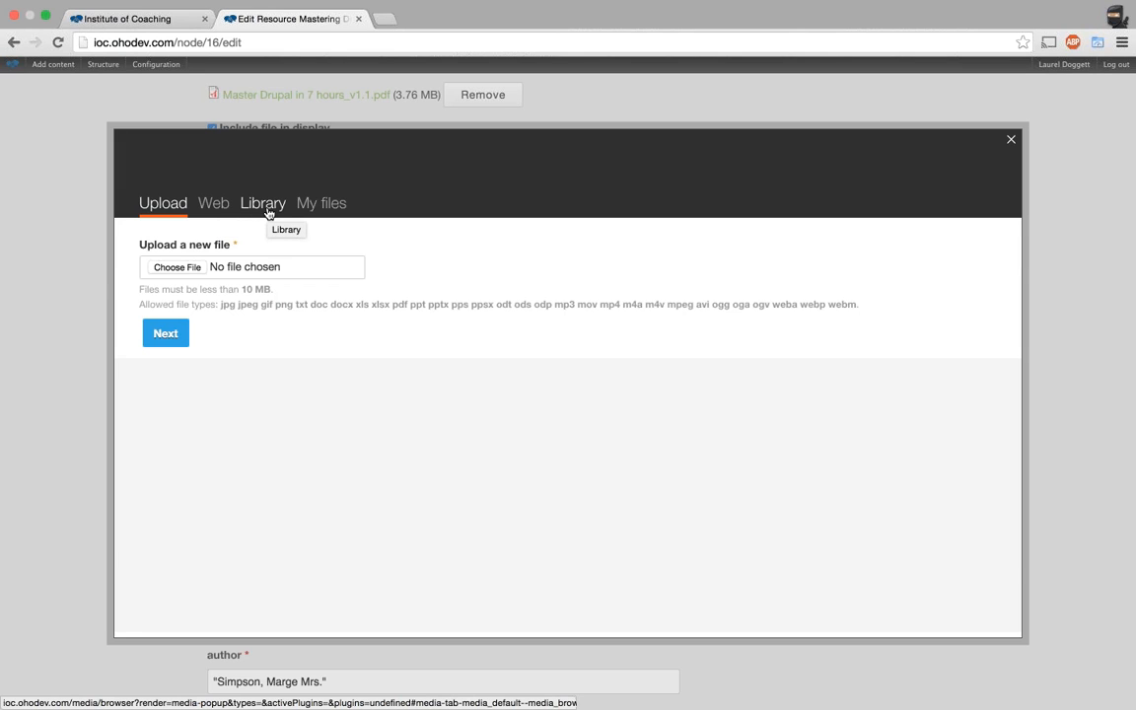
pyautogui.click(266, 211)
pyautogui.click(542, 465)
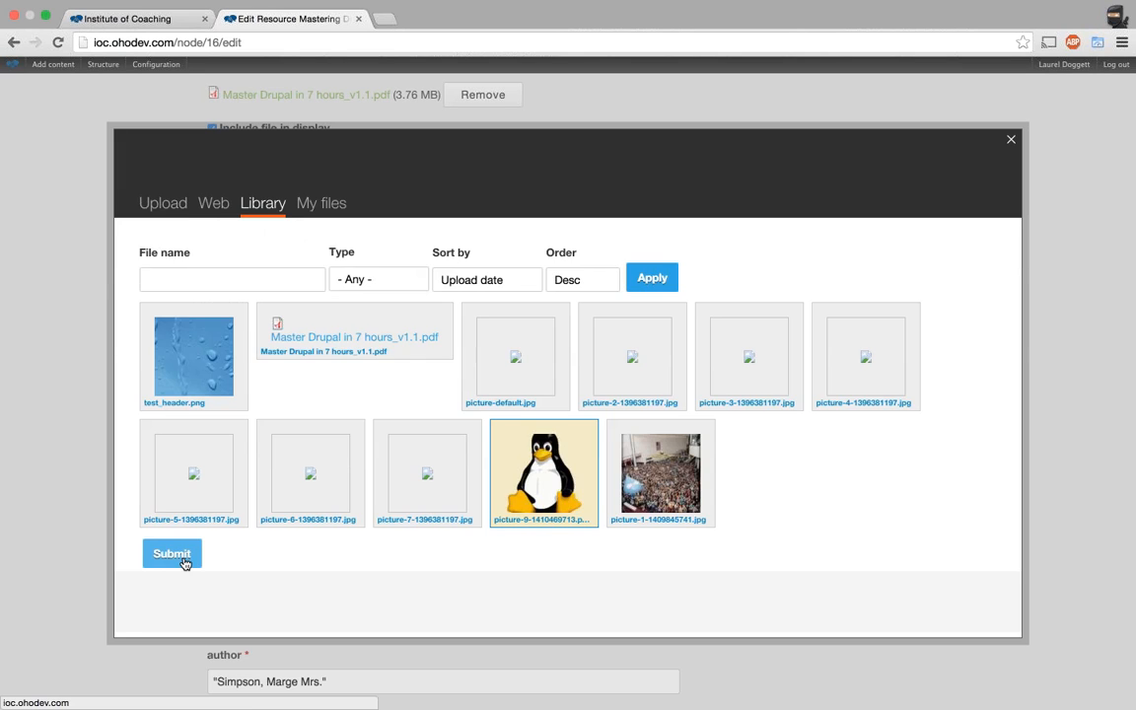
pyautogui.click(183, 564)
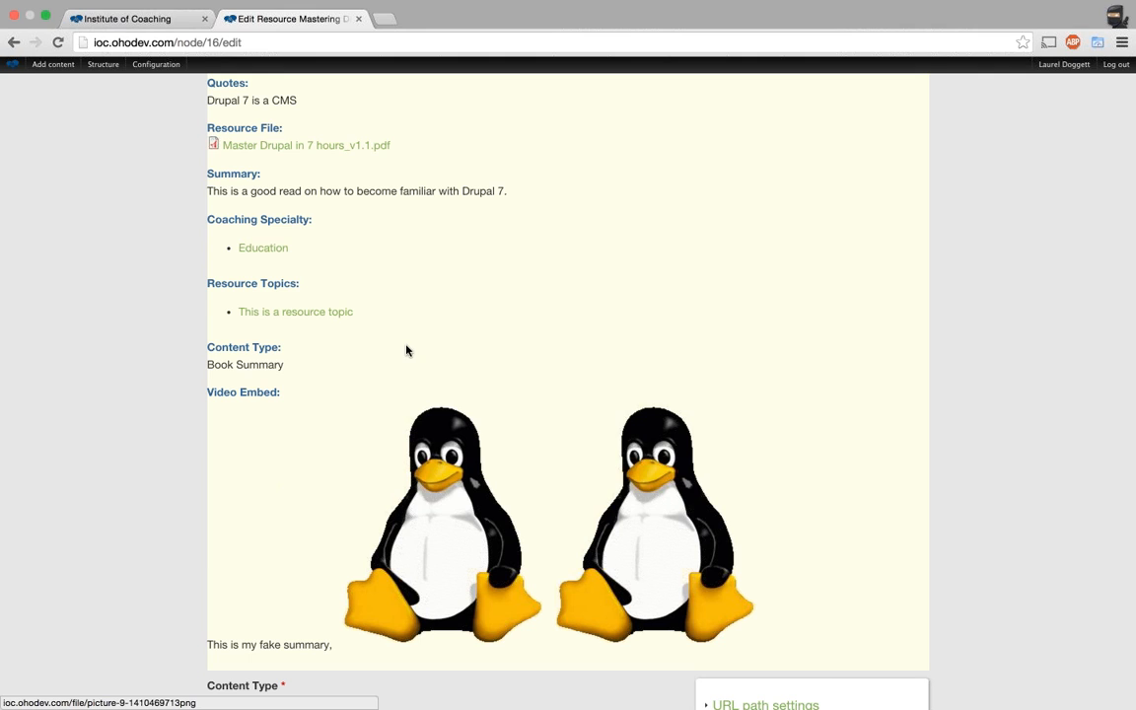
# Open the media picker again and switch it to uploading a new file.
pyautogui.scroll(-10, 79, 279)
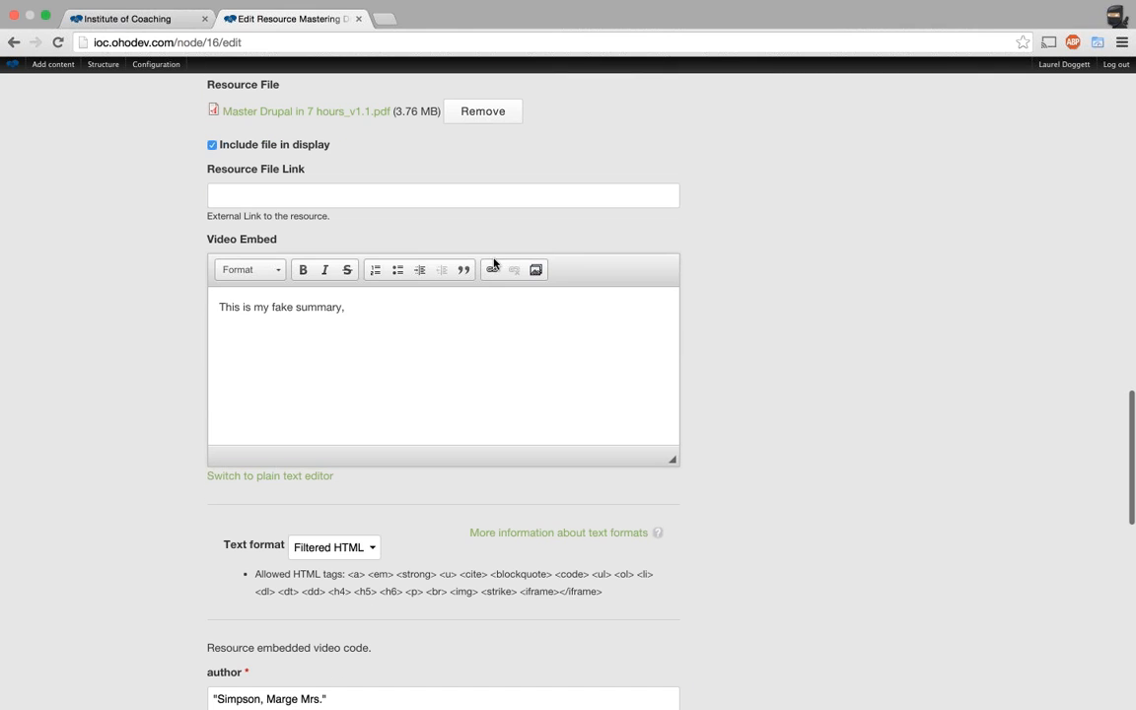
pyautogui.click(538, 271)
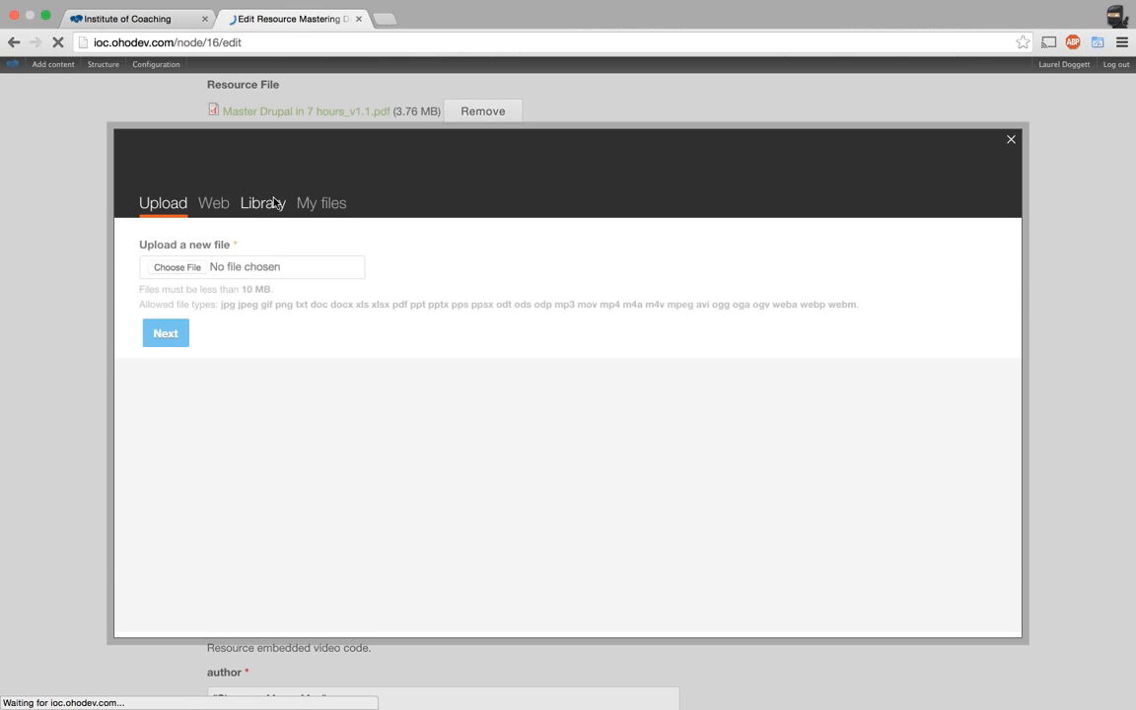
pyautogui.click(274, 204)
pyautogui.click(170, 205)
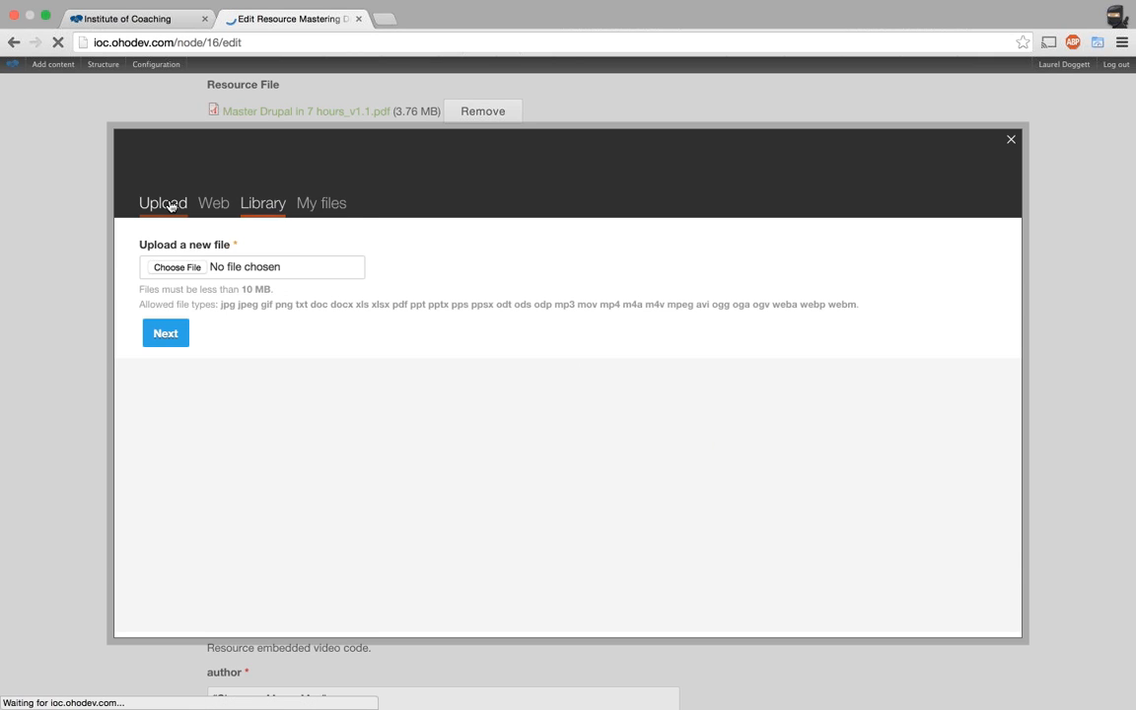
# Upload test_icon.jpg from the computer and save it with alt text 'test icon'.
pyautogui.click(186, 273)
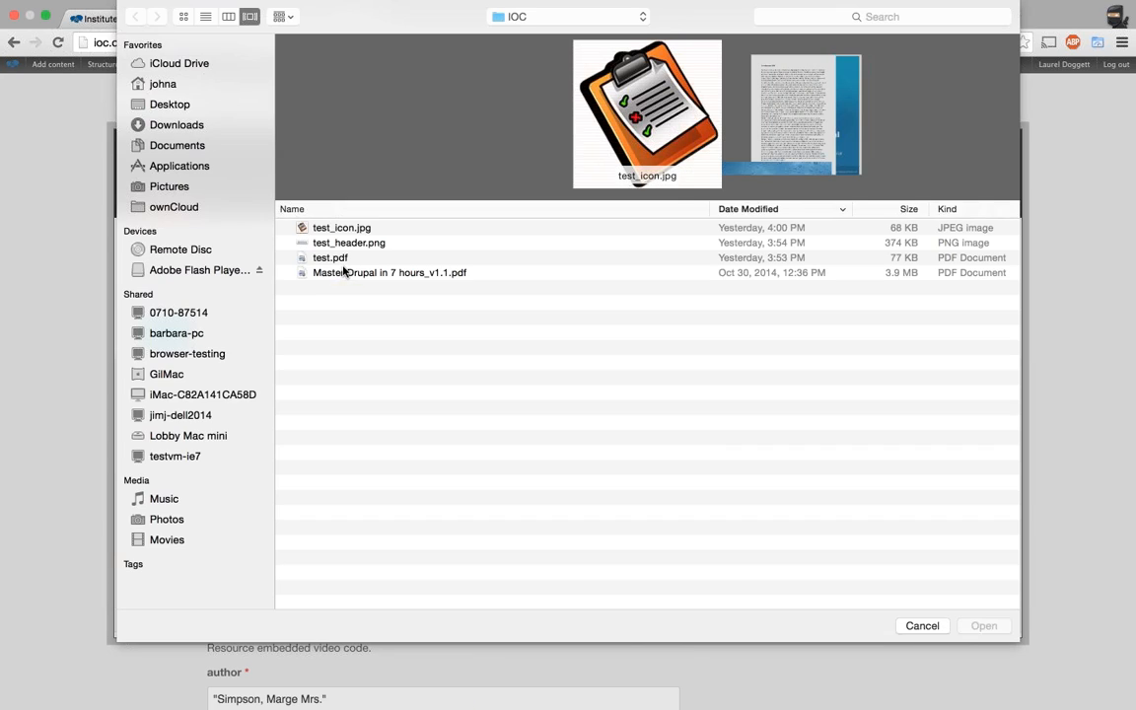
pyautogui.click(350, 229)
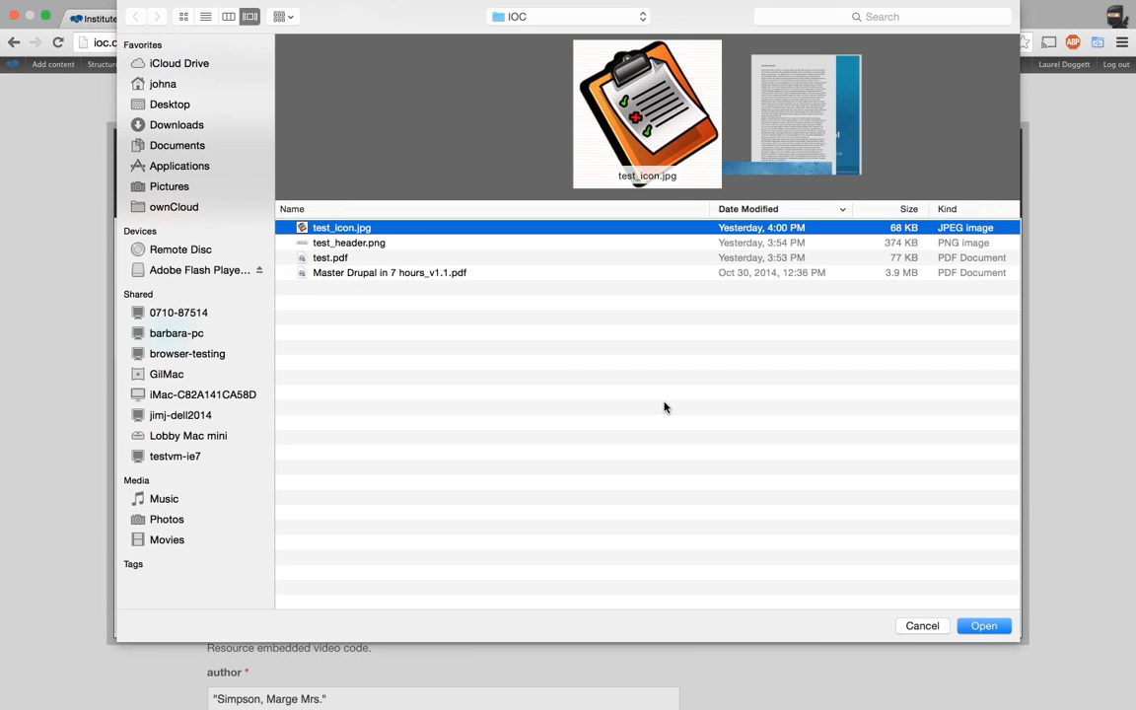
pyautogui.press('Return')
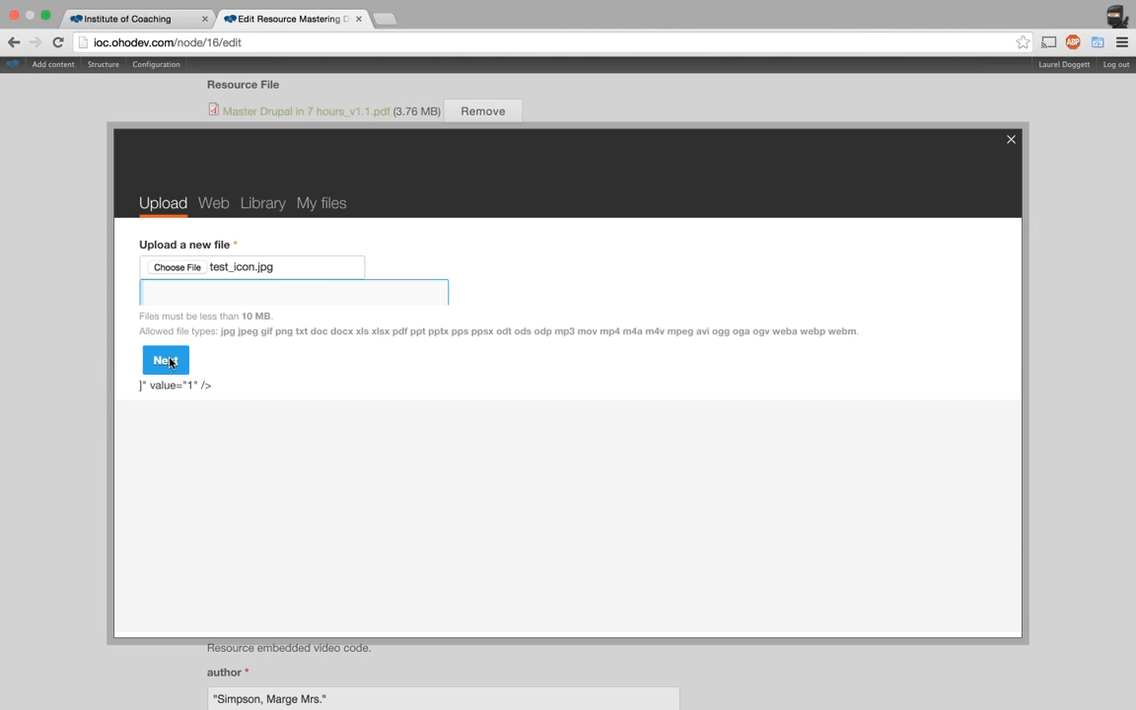
pyautogui.click(165, 362)
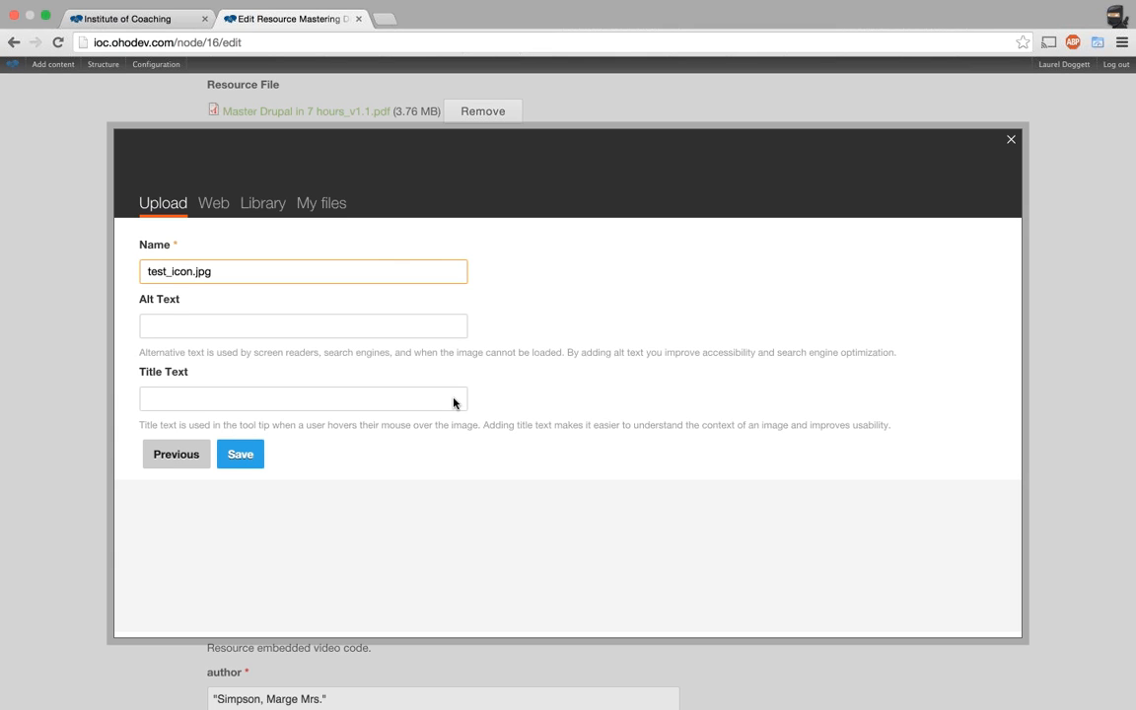
pyautogui.click(281, 323)
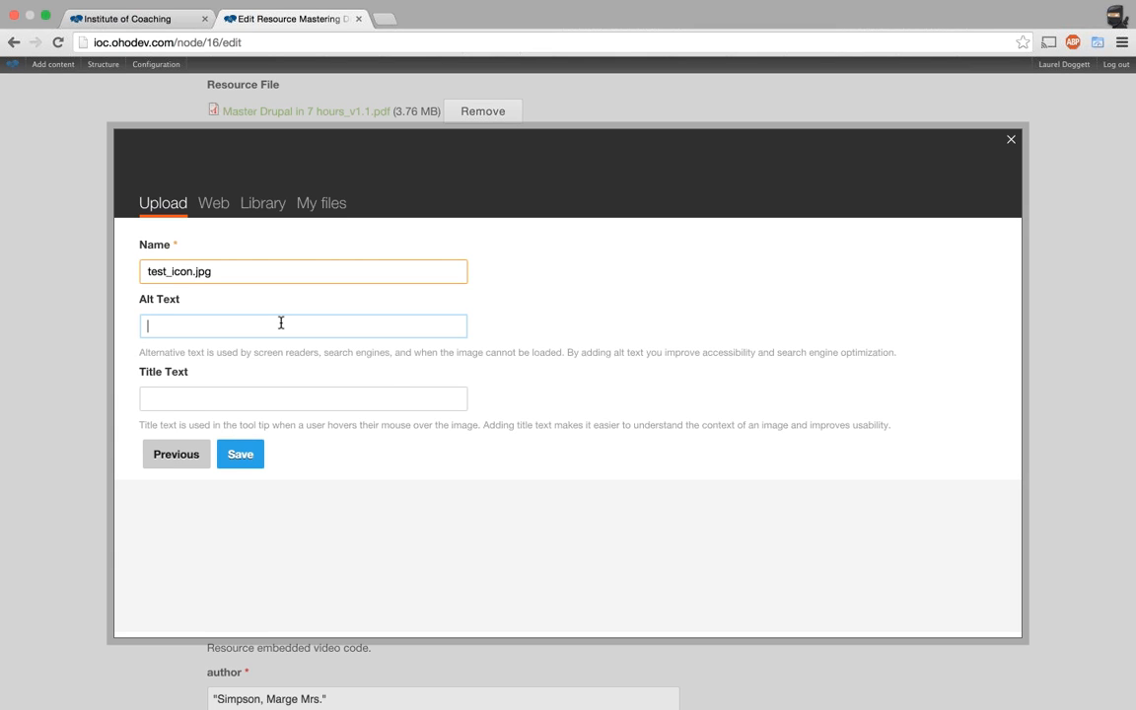
pyautogui.write('test icon')
pyautogui.press('Tab')
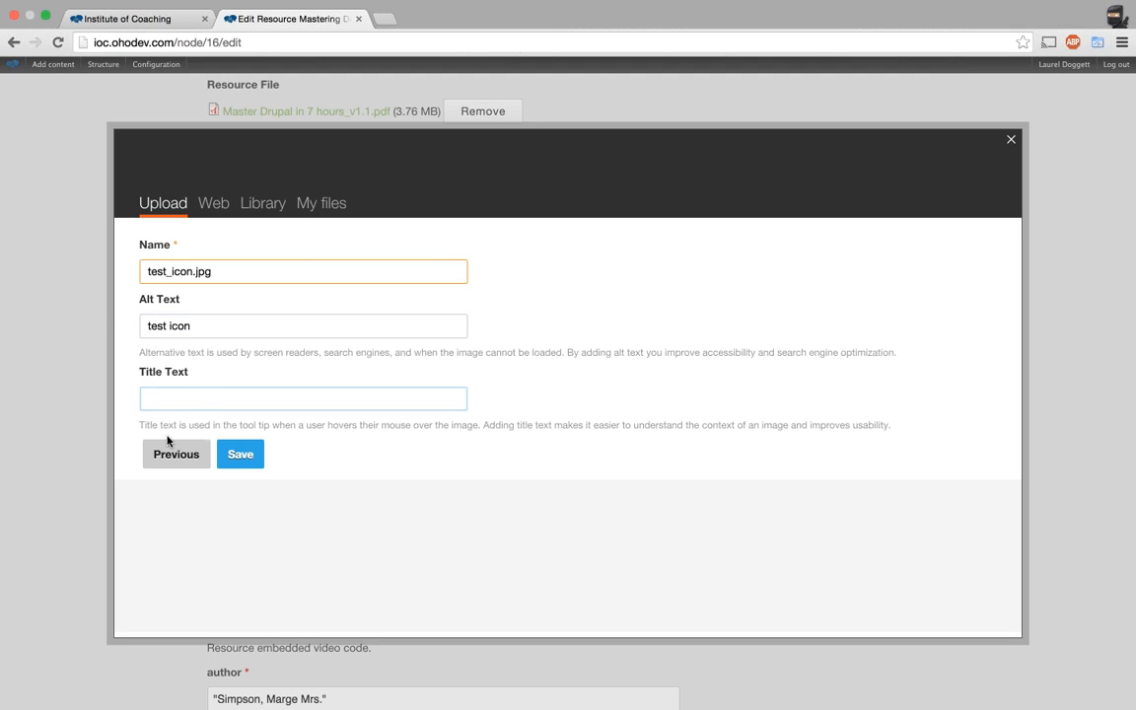
pyautogui.click(254, 463)
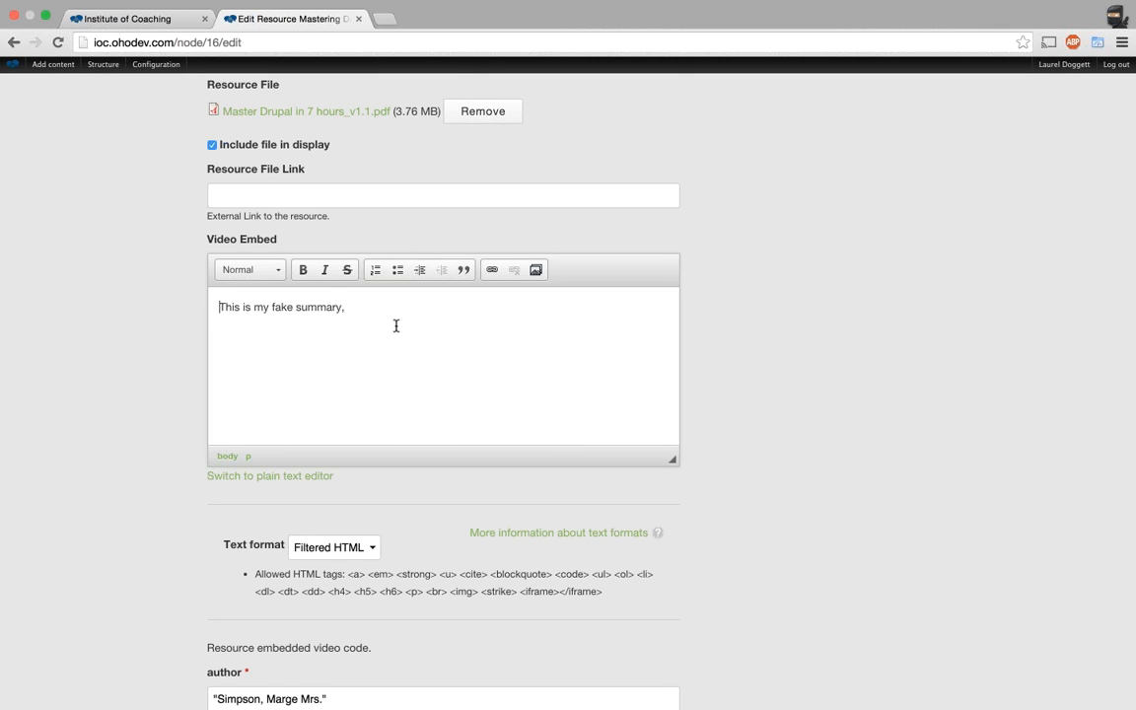
# Preview the edited resource from the bottom of the edit form.
pyautogui.scroll(-10, 119, 345)
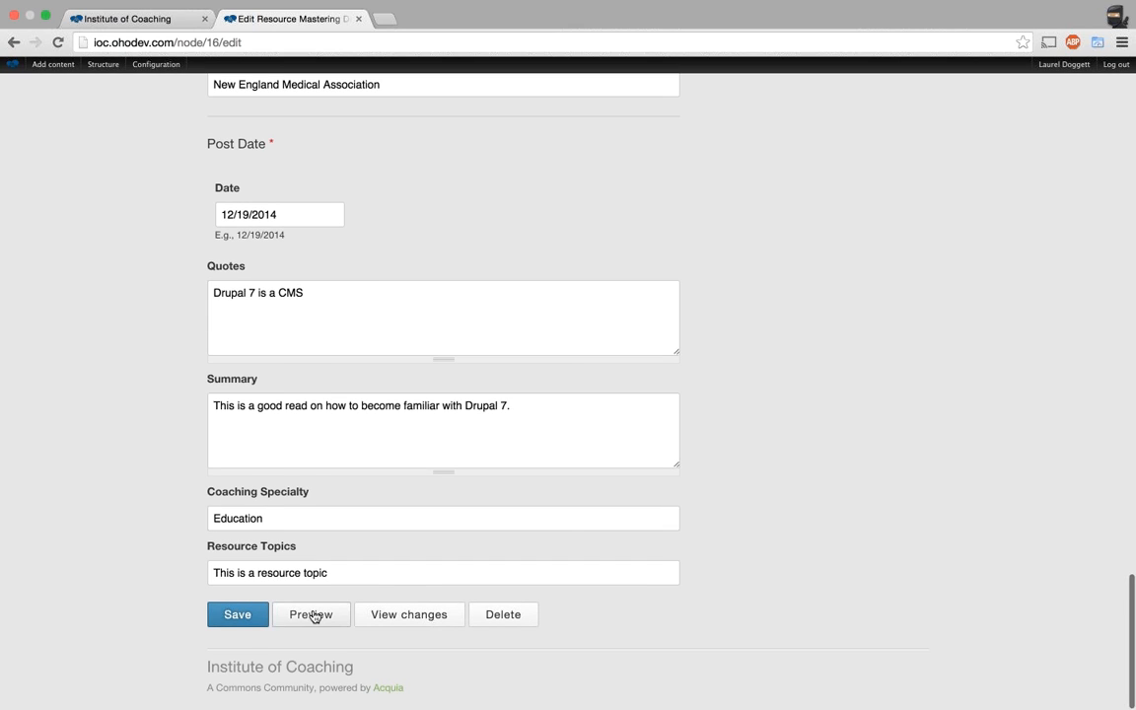
pyautogui.click(311, 615)
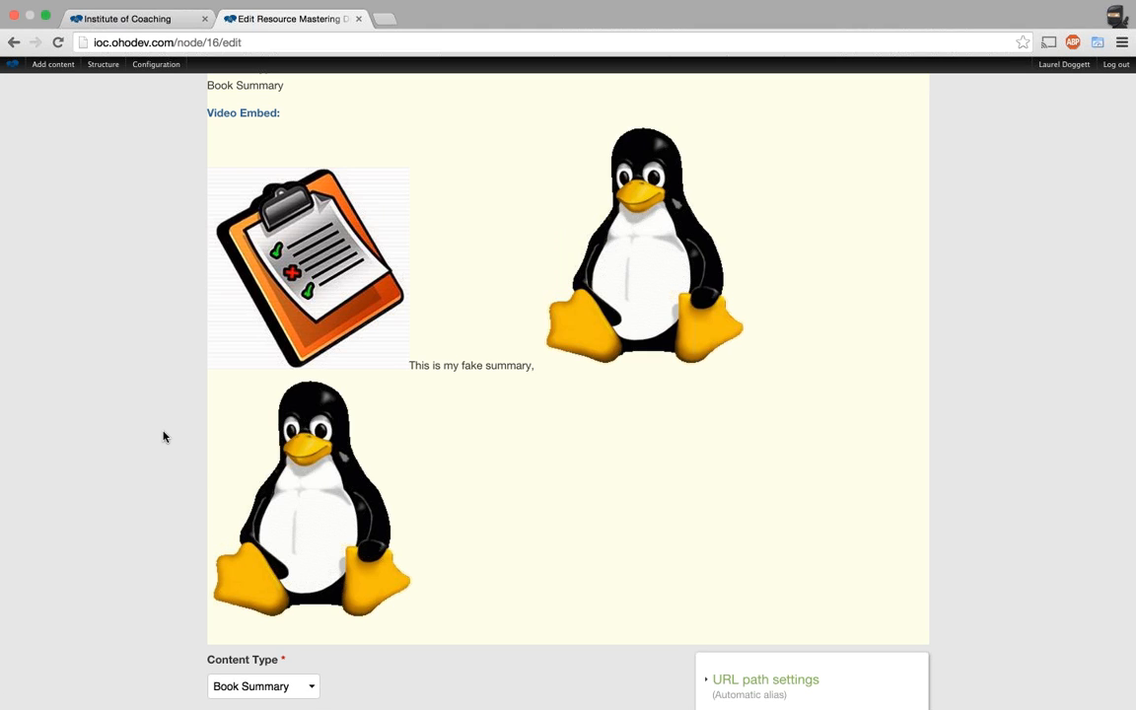
# Scroll down through the resource preview and the edit form.
pyautogui.scroll(-4, 164, 436)
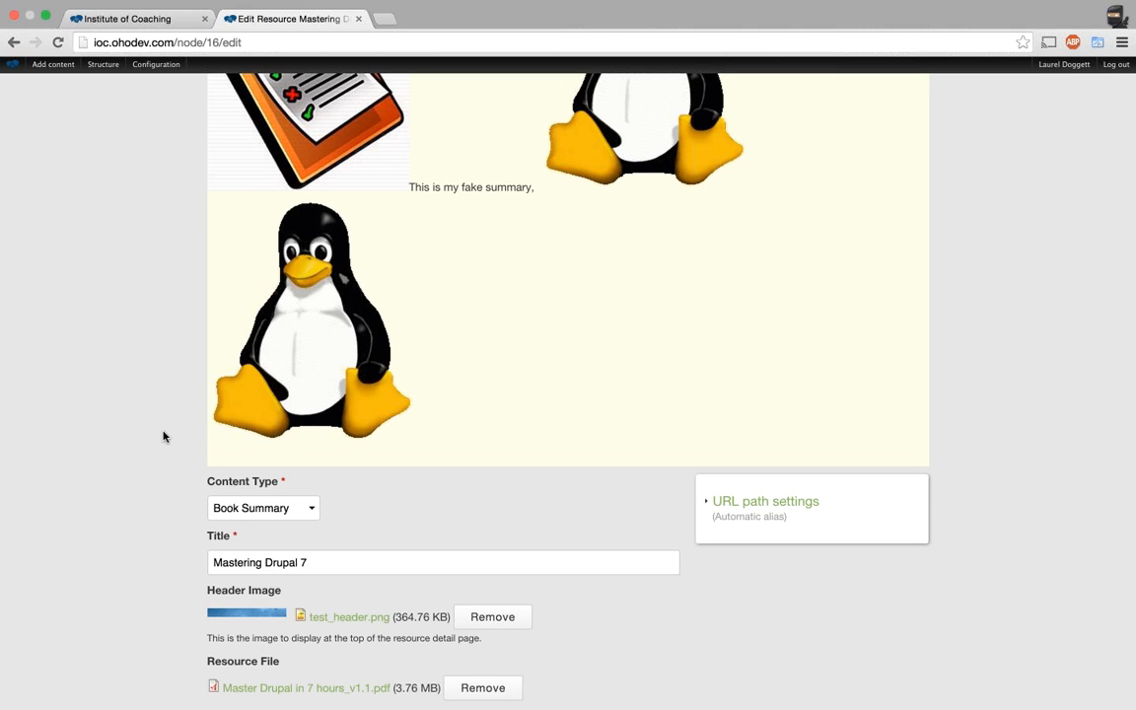
pyautogui.scroll(-12, 163, 436)
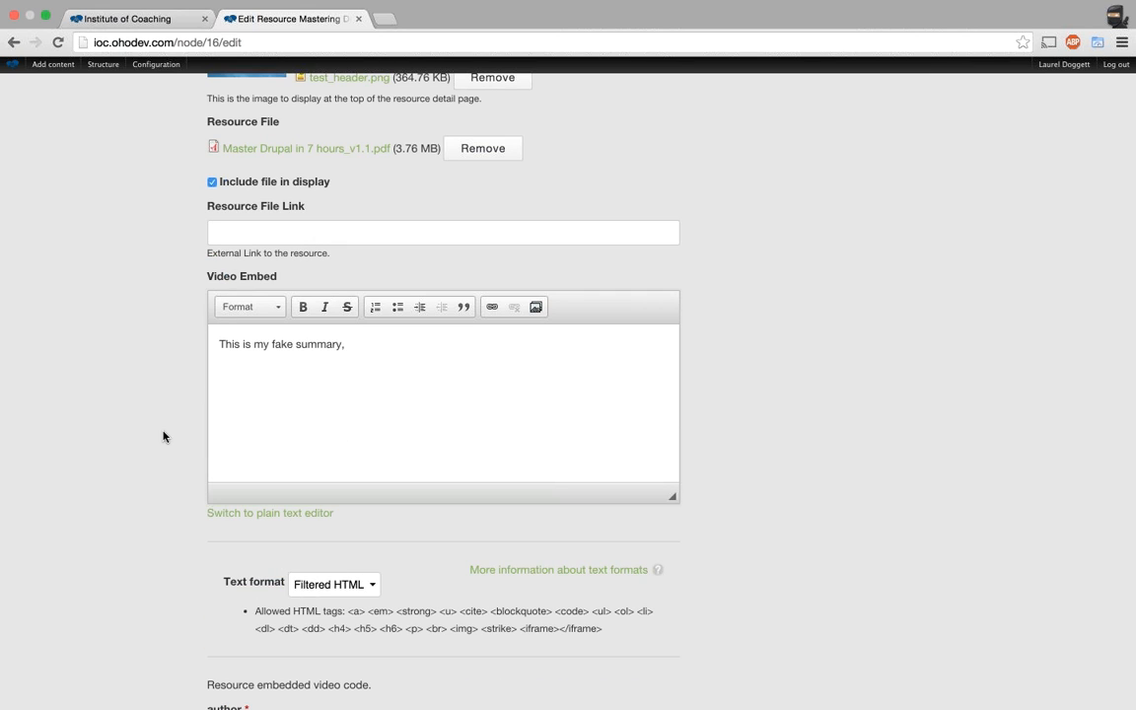
pyautogui.scroll(-20, 164, 436)
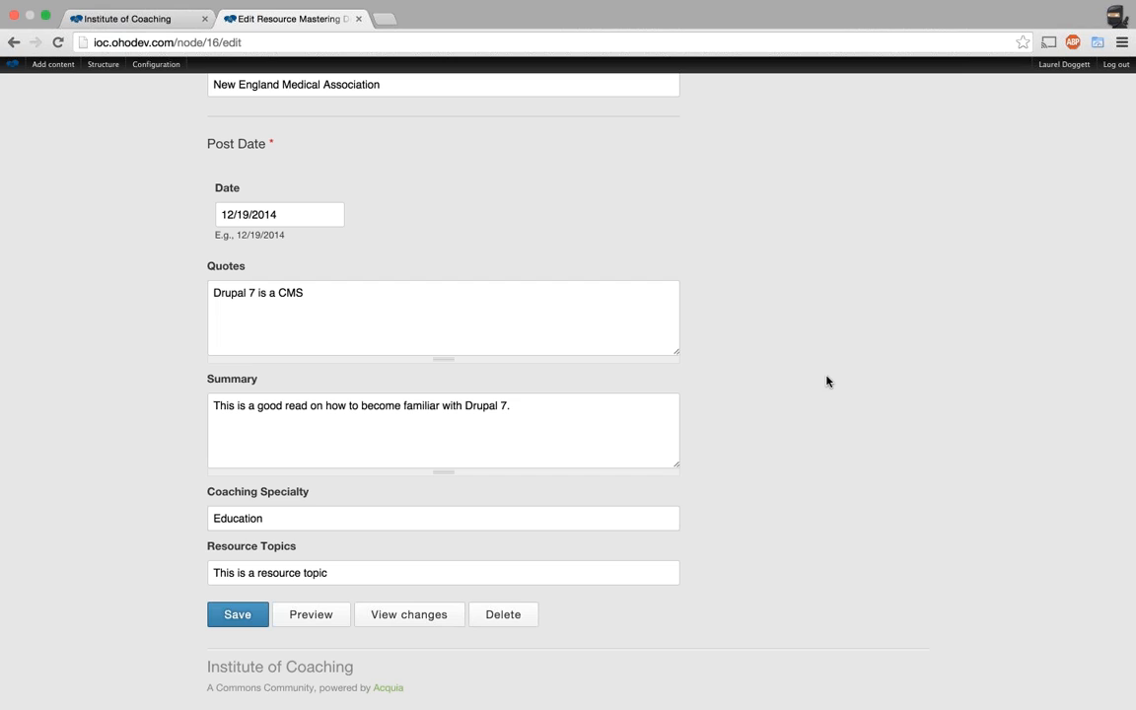
# Start a new Resource from the toolbar's Add content menu.
pyautogui.moveTo(50, 175)
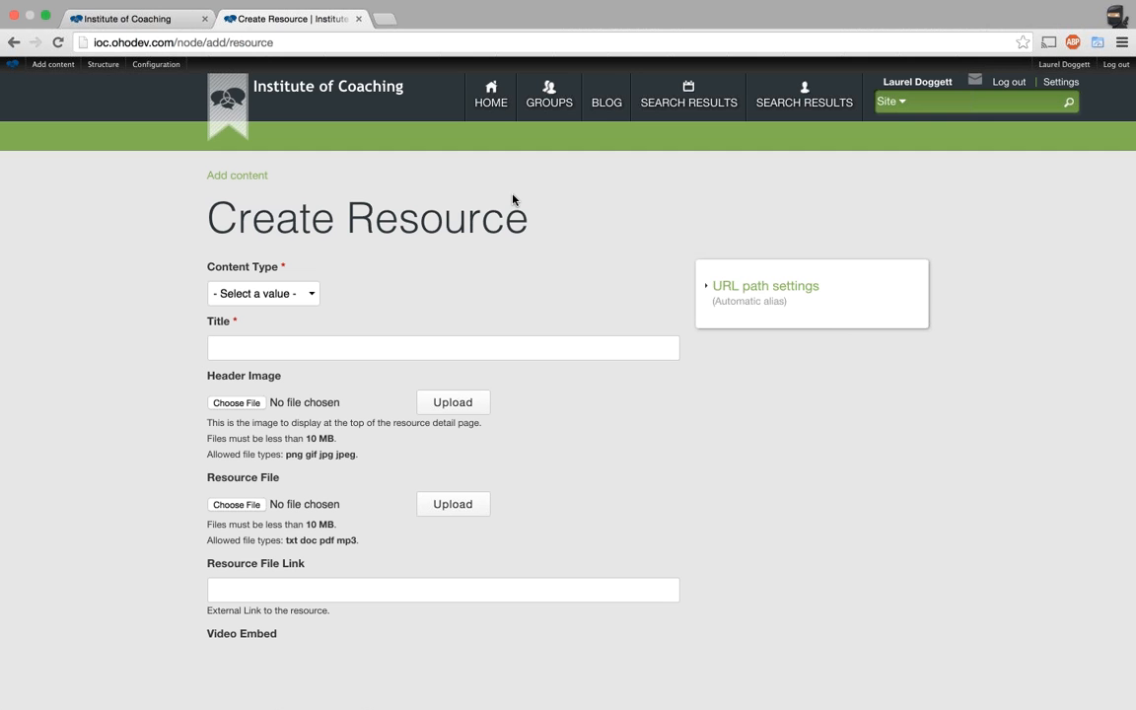
# Set Content Type to Article and title the resource 'This is an Article'.
pyautogui.click(281, 296)
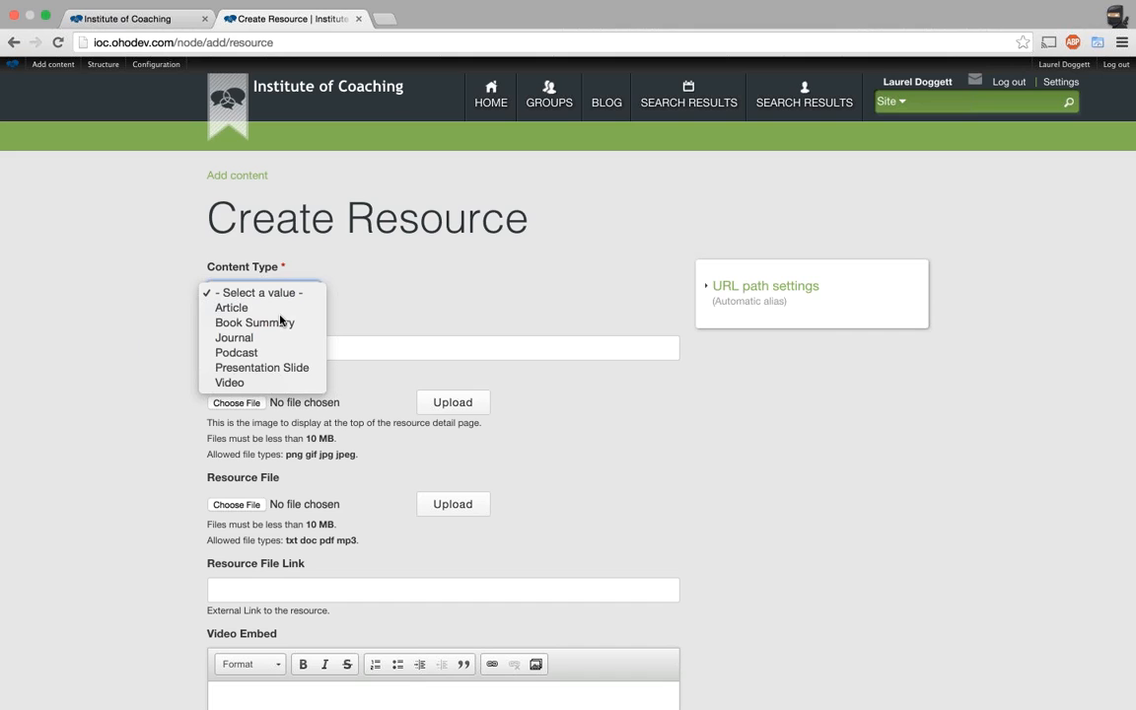
pyautogui.press('Escape')
pyautogui.click(296, 345)
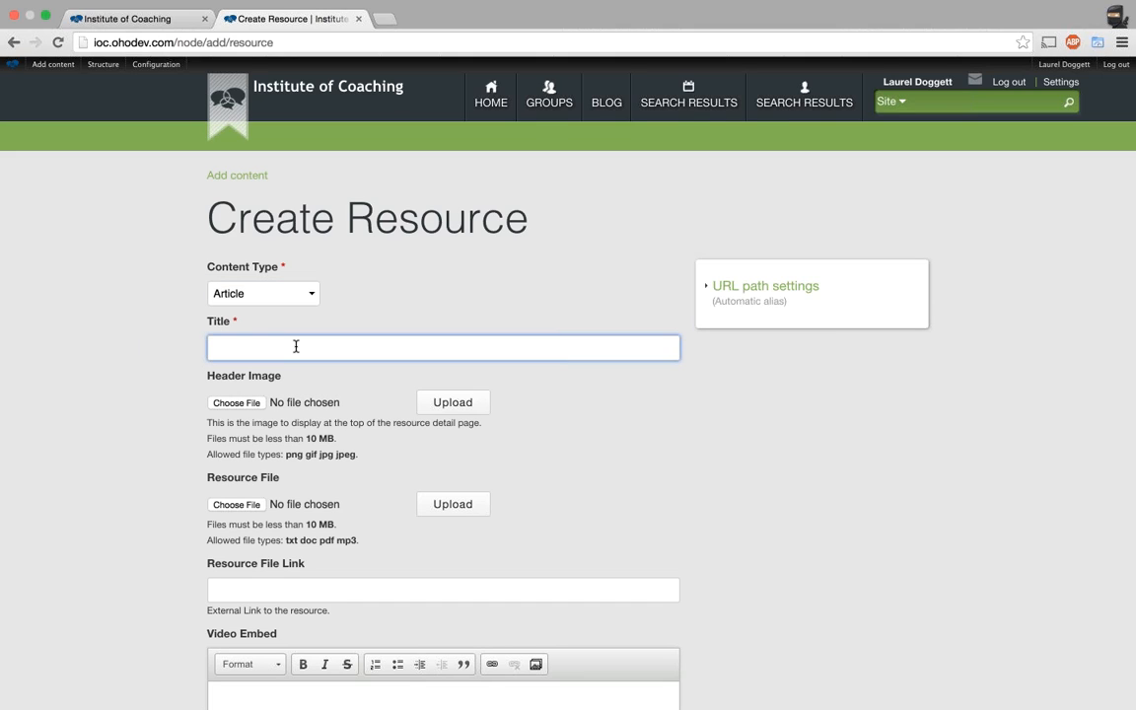
pyautogui.write('This is an Article')
# Pick the author from the 'simp' autocomplete suggestion and save the new resource.
pyautogui.scroll(-10, 170, 518)
pyautogui.click(269, 379)
pyautogui.write('simp')
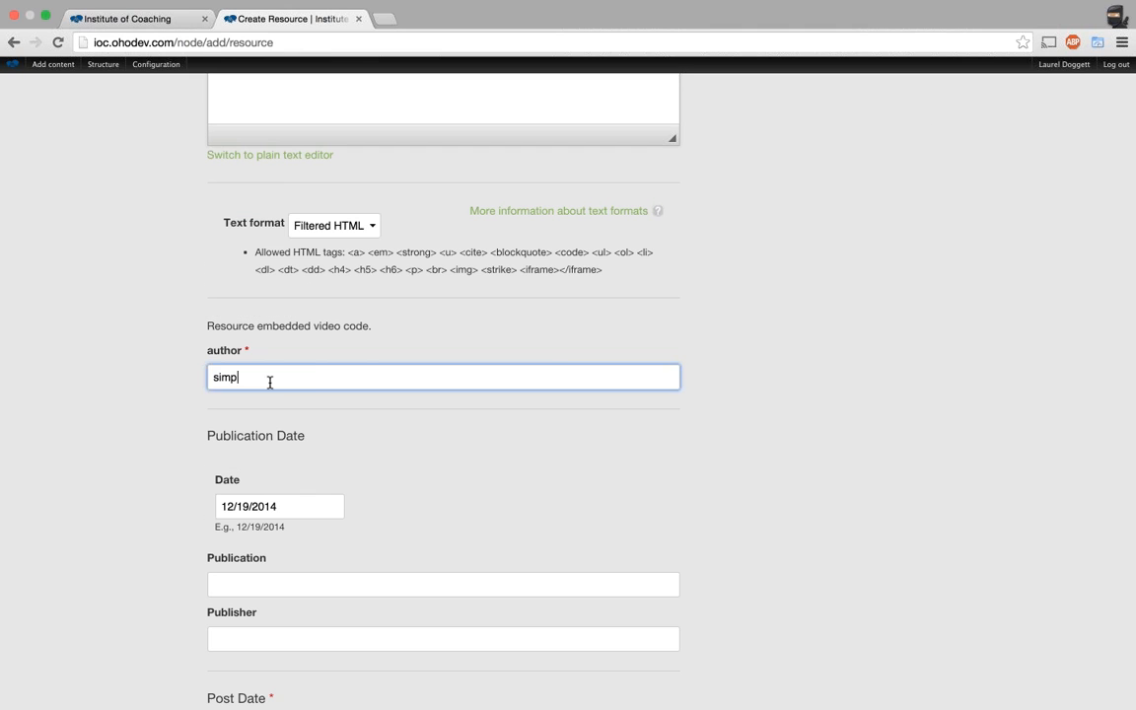
pyautogui.click(278, 399)
pyautogui.scroll(-1, 135, 424)
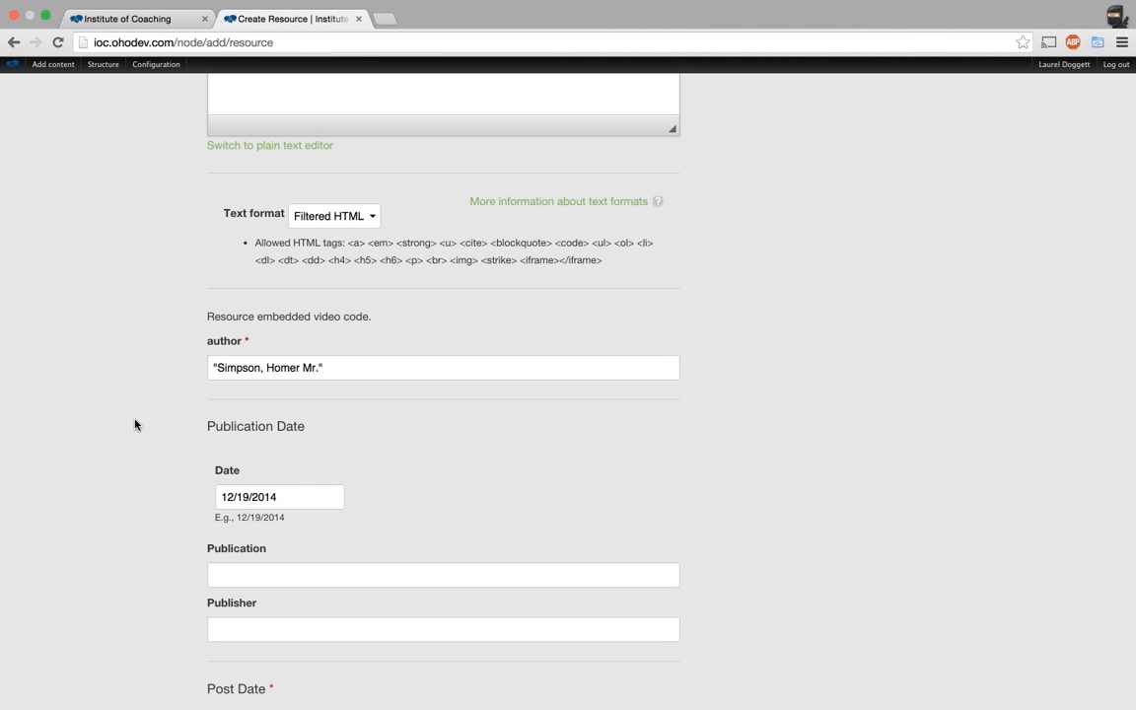
pyautogui.scroll(-10, 129, 448)
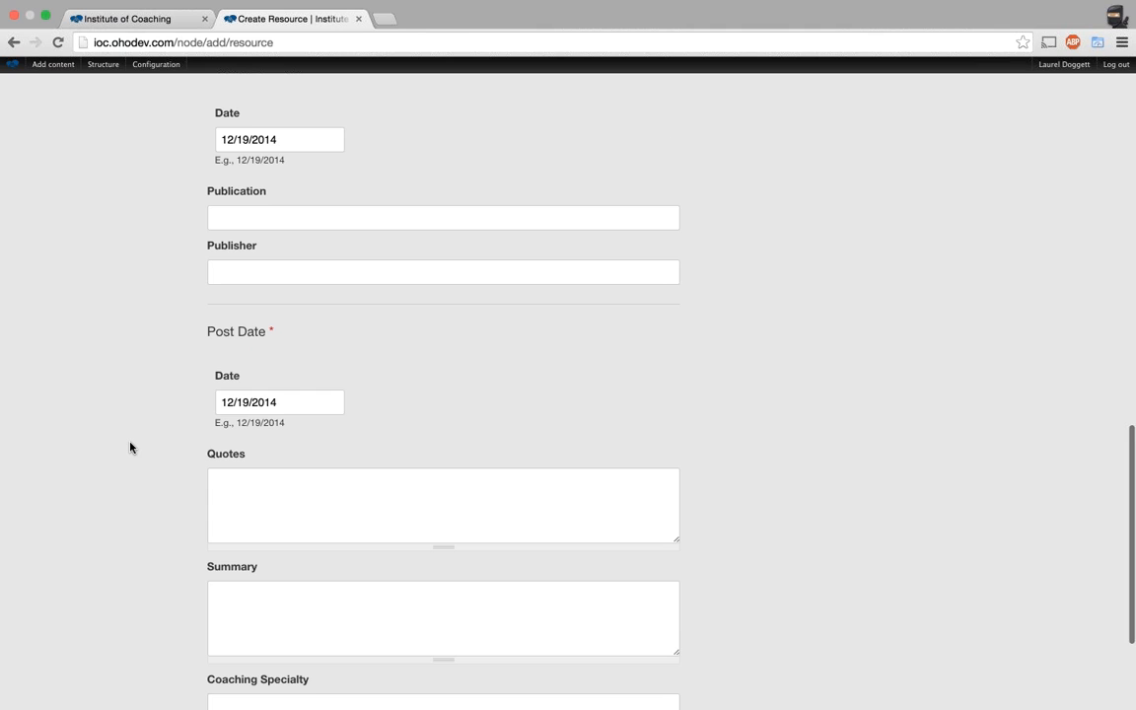
pyautogui.scroll(-5, 130, 448)
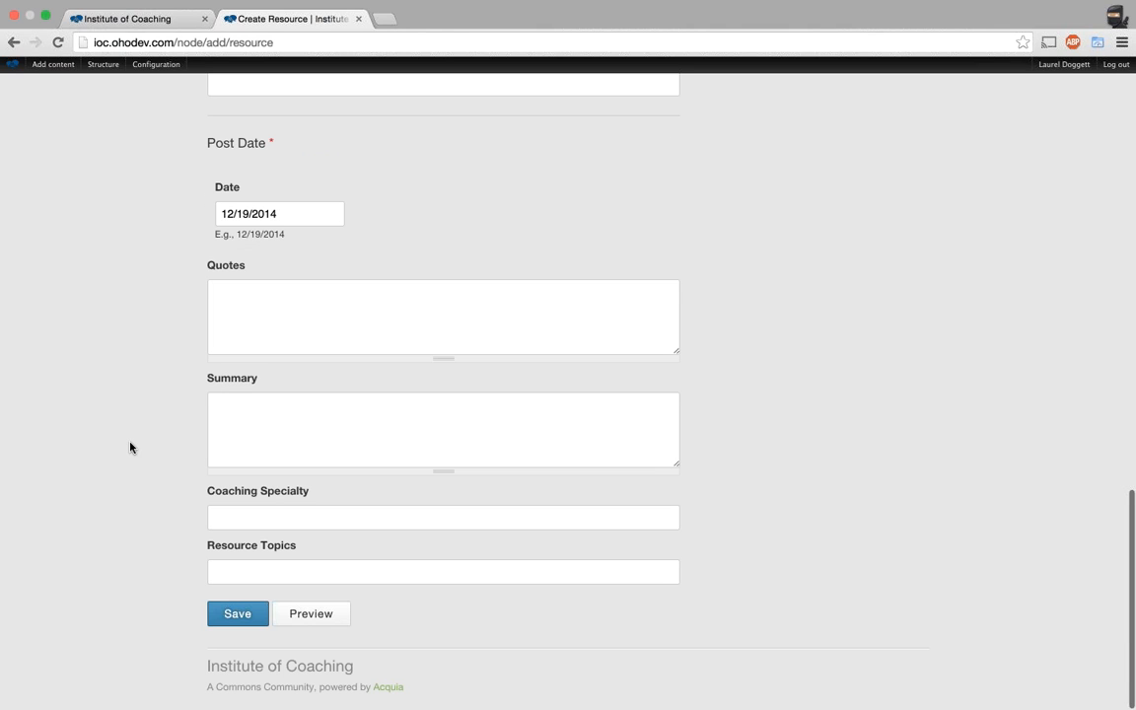
pyautogui.click(228, 615)
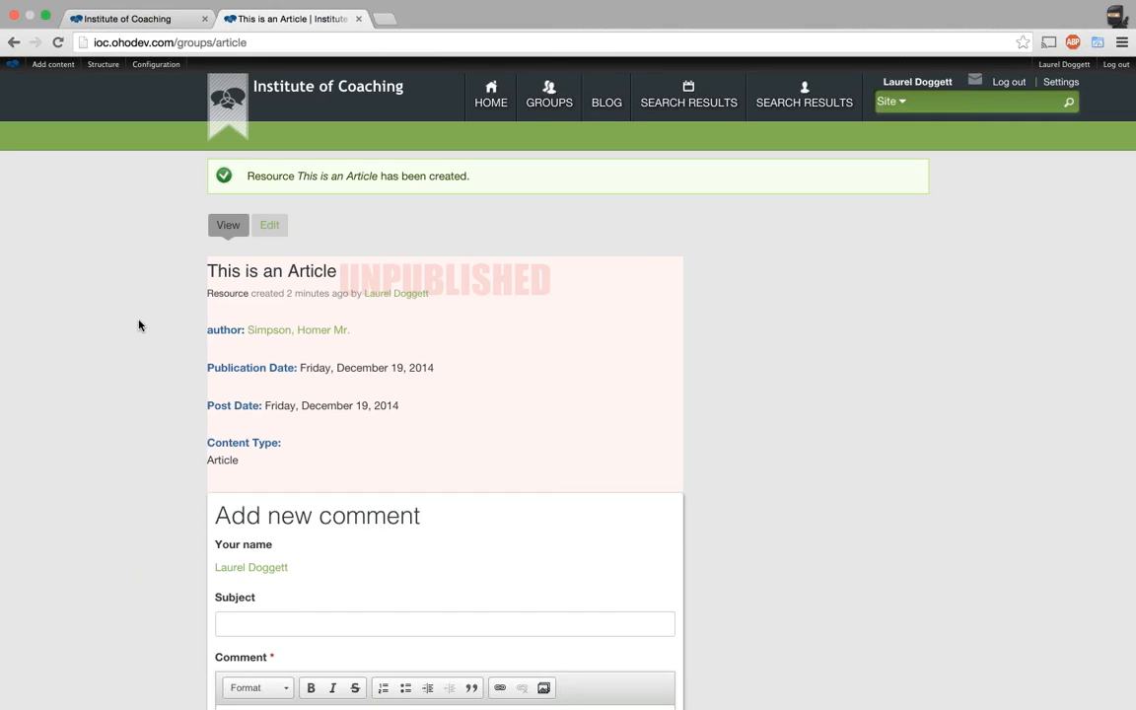
# Scroll through the saved 'This is an Article' page, then switch to the desktop space.
pyautogui.scroll(-1, 139, 326)
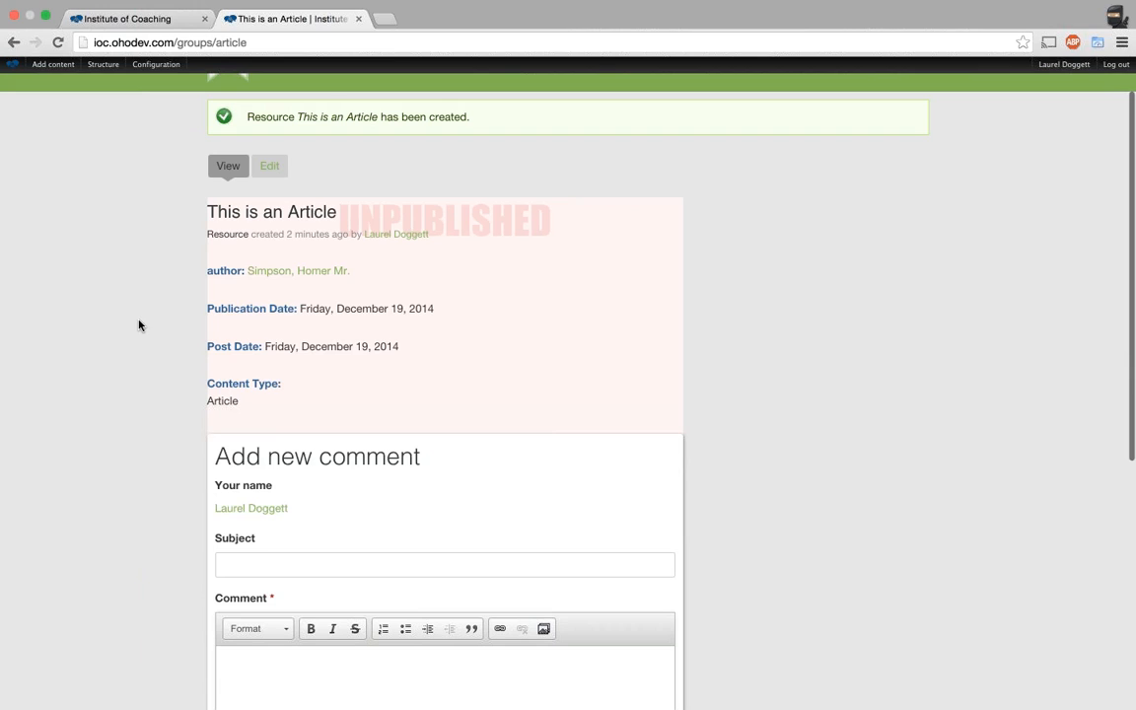
pyautogui.scroll(-1, 139, 326)
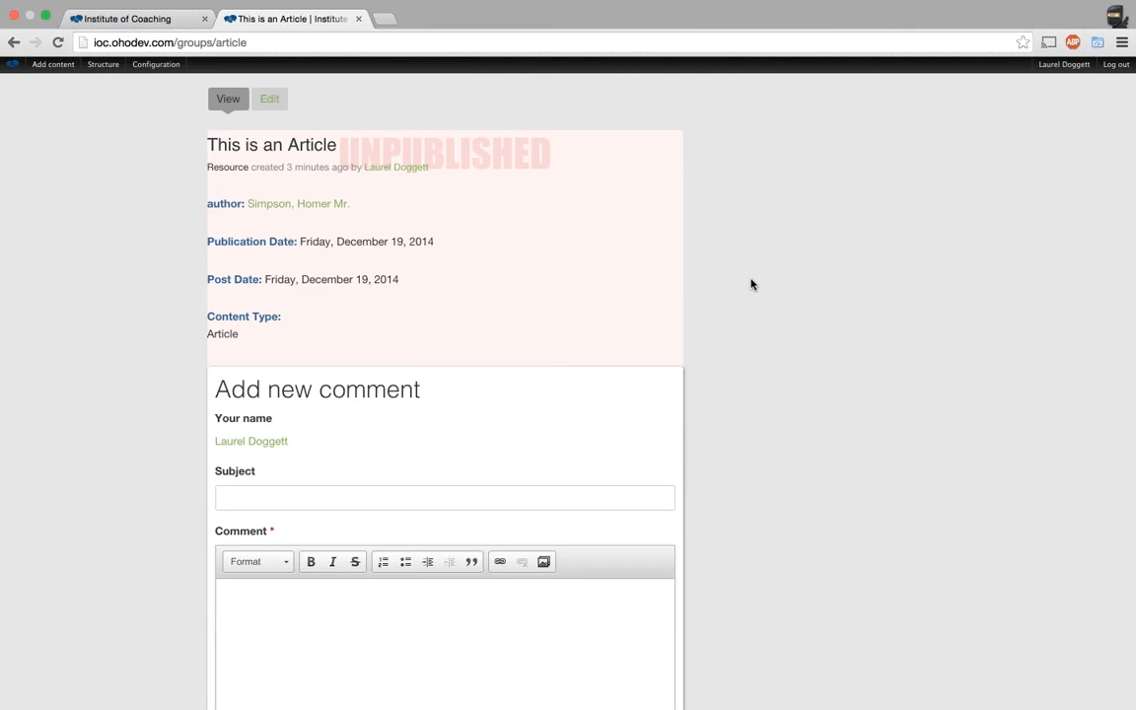
pyautogui.hotkey('ctrl', 'Left')
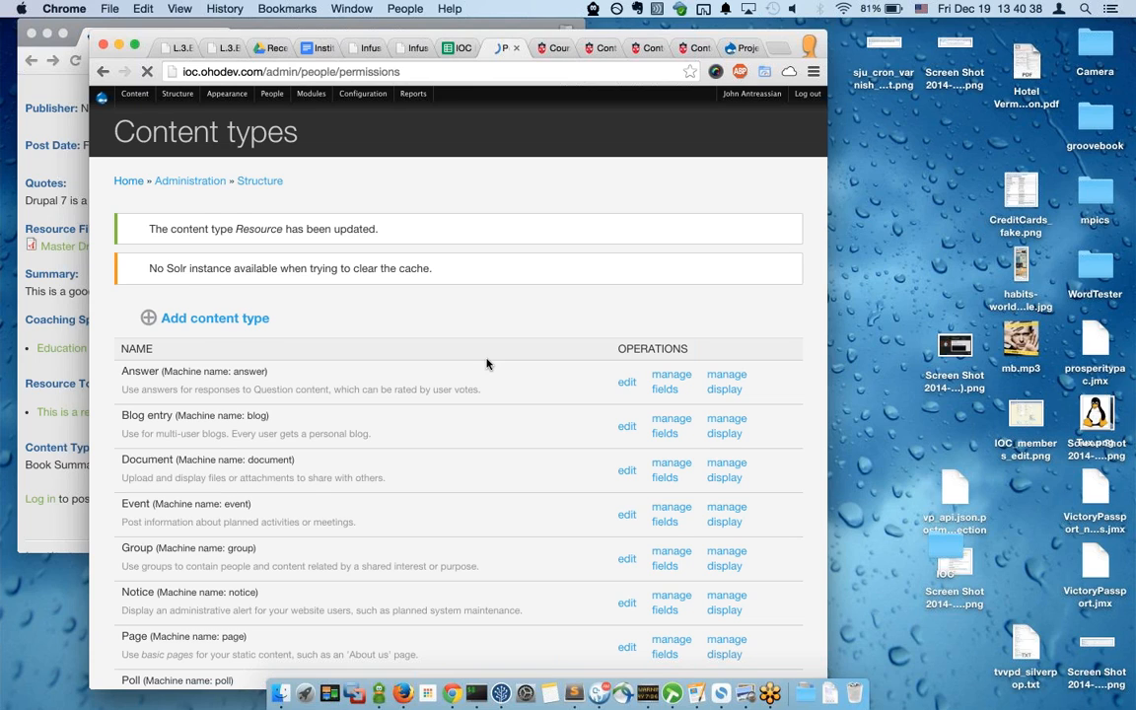
# Return to the full-screen browser showing the 'This is an Article' page.
pyautogui.hotkey('ctrl', 'Right')
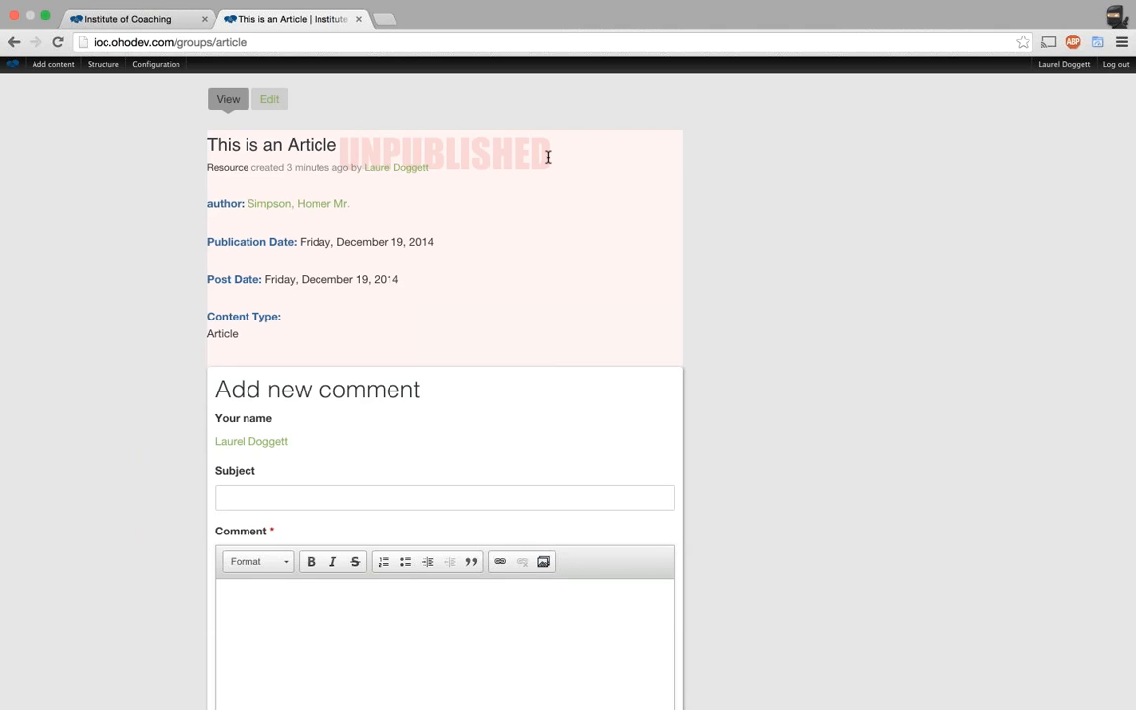
pyautogui.scroll(2, 776, 339)
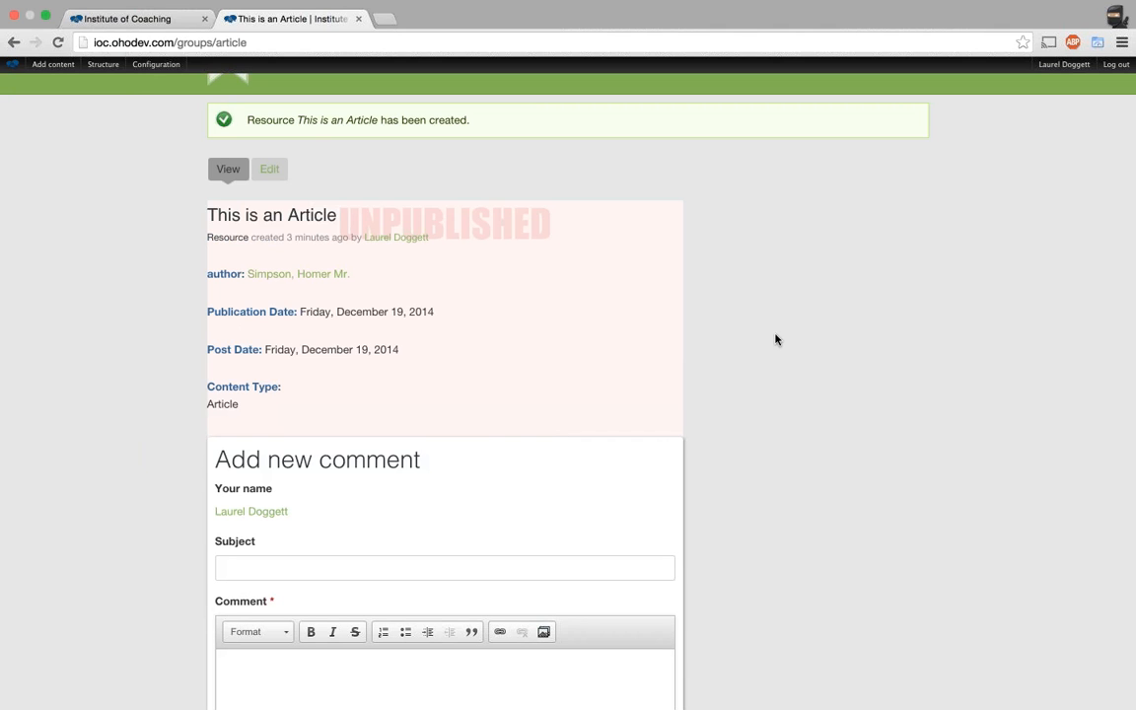
pyautogui.hotkey('ctrl', 'Left')
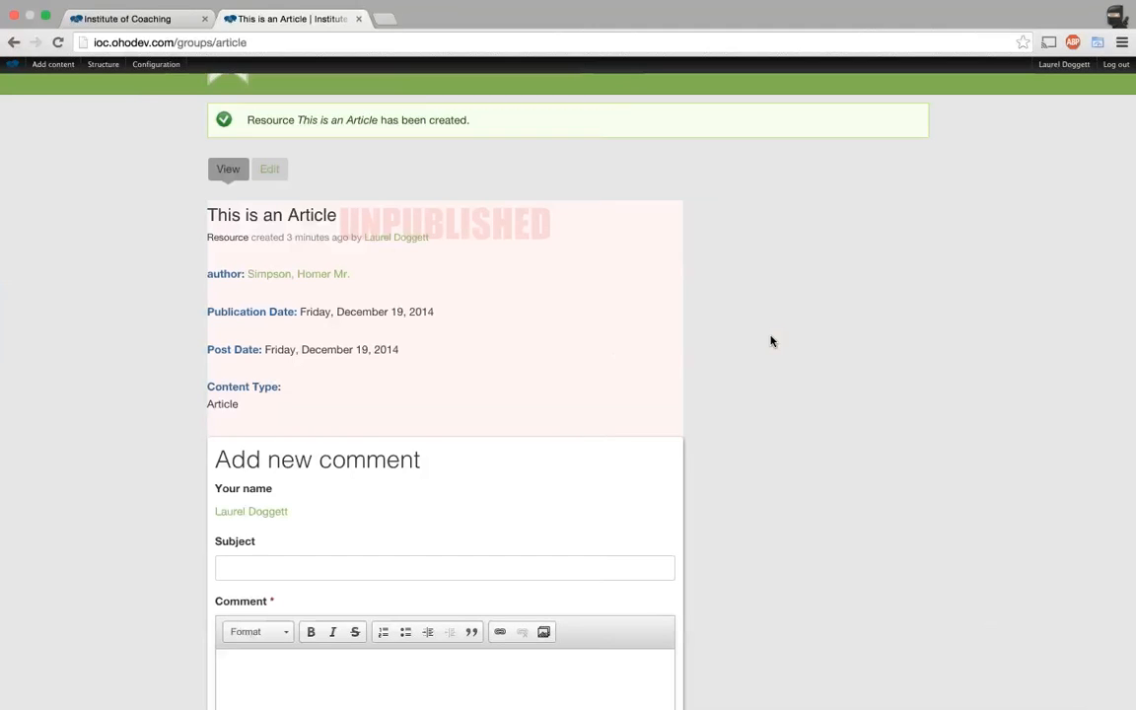
pyautogui.scroll(-9, 772, 341)
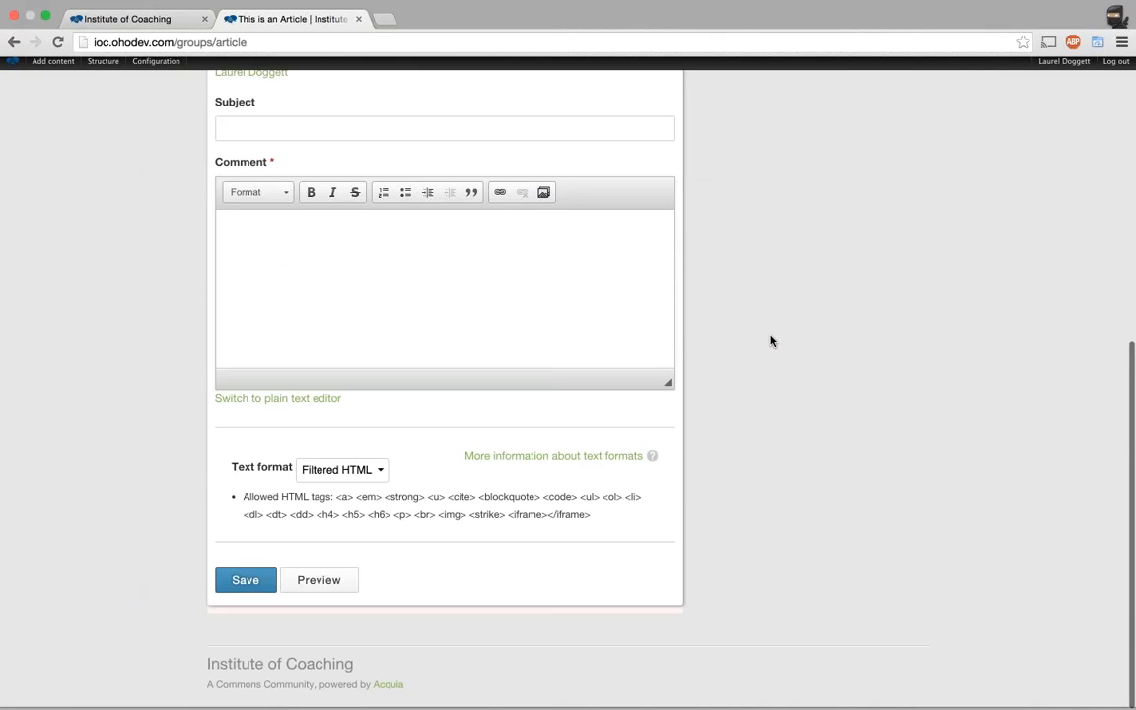
pyautogui.scroll(9, 773, 341)
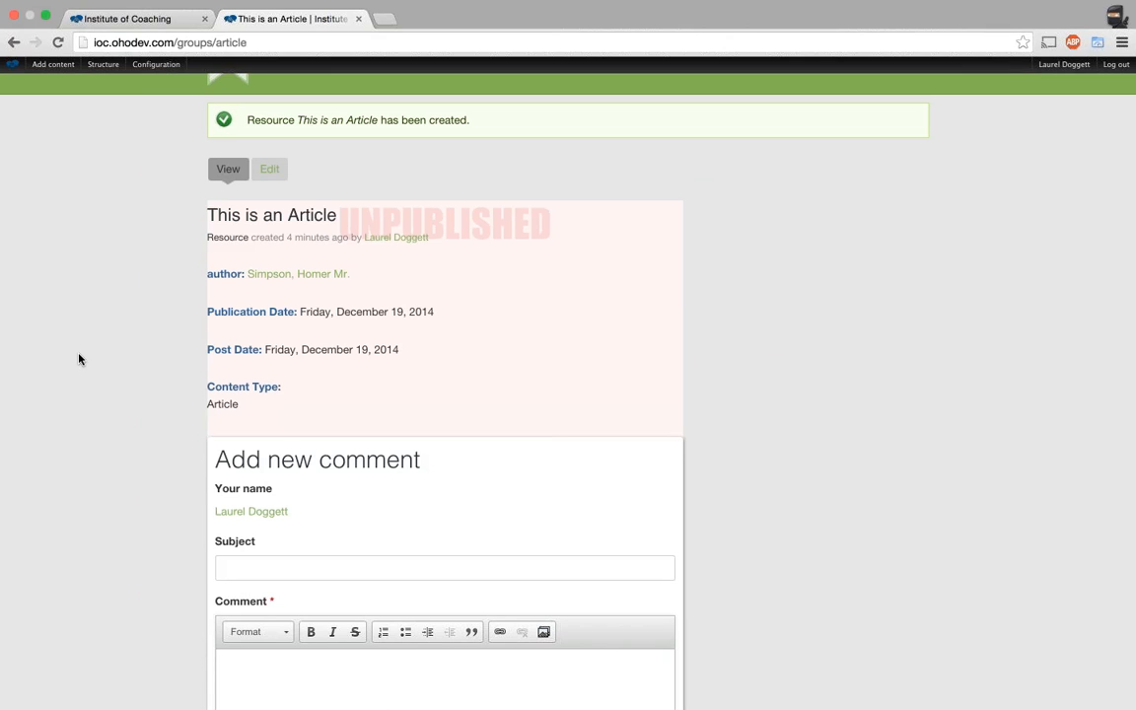
pyautogui.scroll(-5, 79, 359)
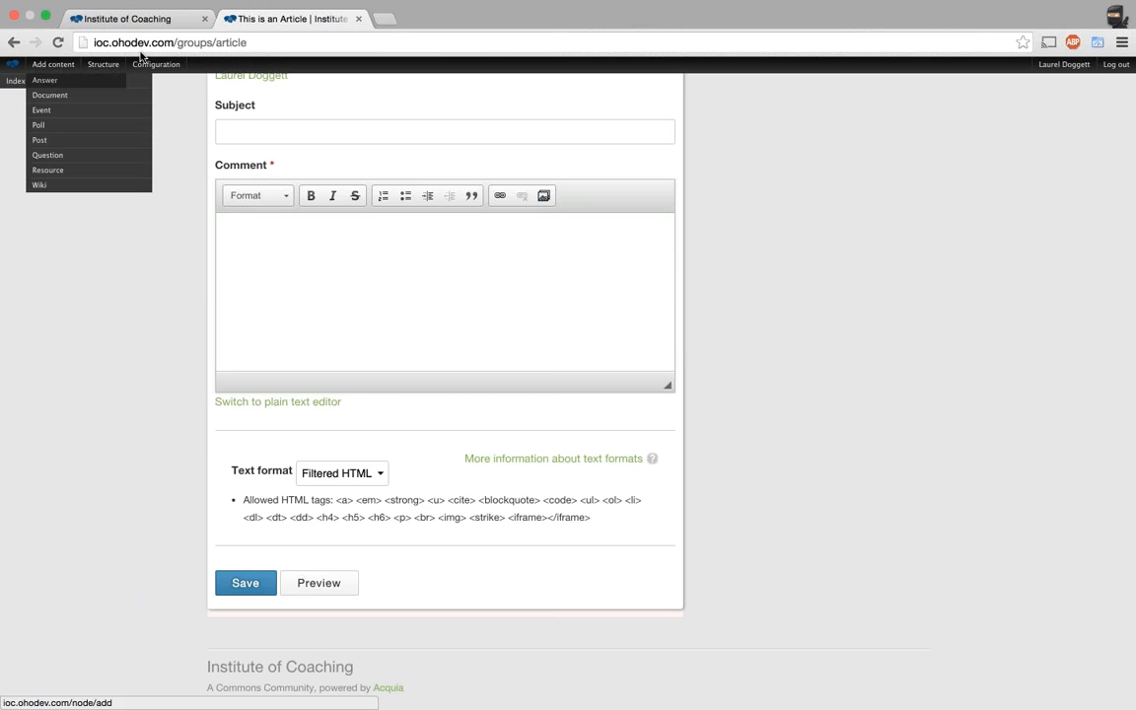
# Strip groups/article from the web address to load the ioc.ohodev.com home page.
pyautogui.moveTo(177, 43); pyautogui.dragTo(268, 44)
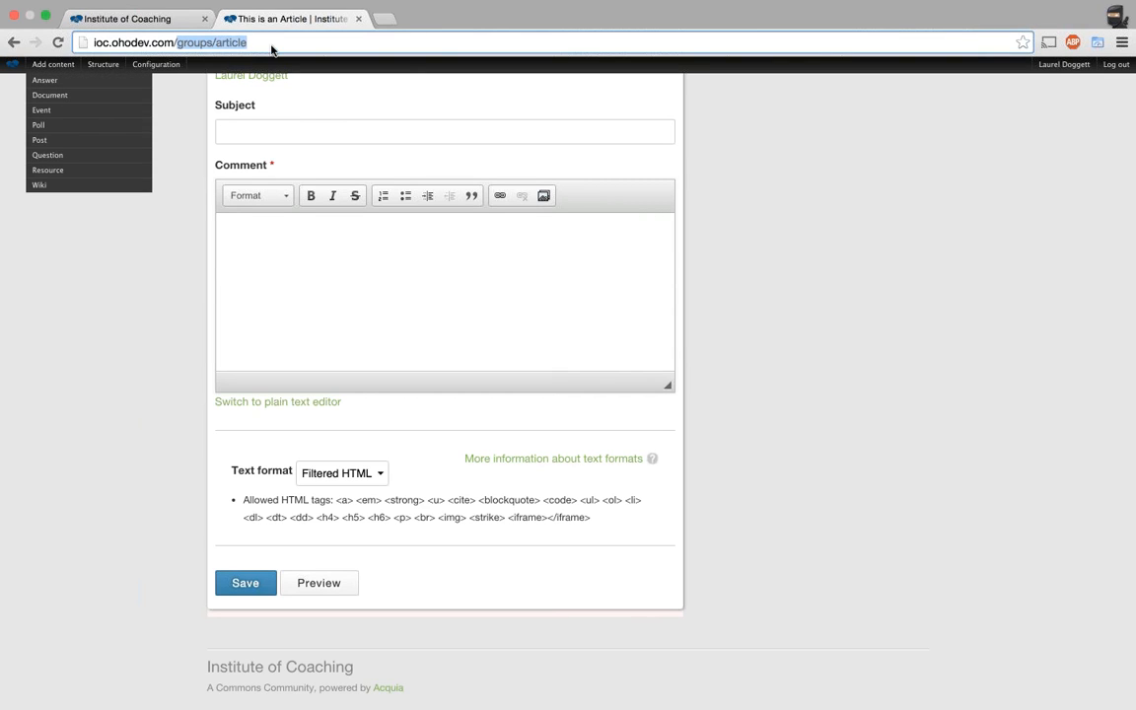
pyautogui.press('BackSpace')
pyautogui.press('Return')
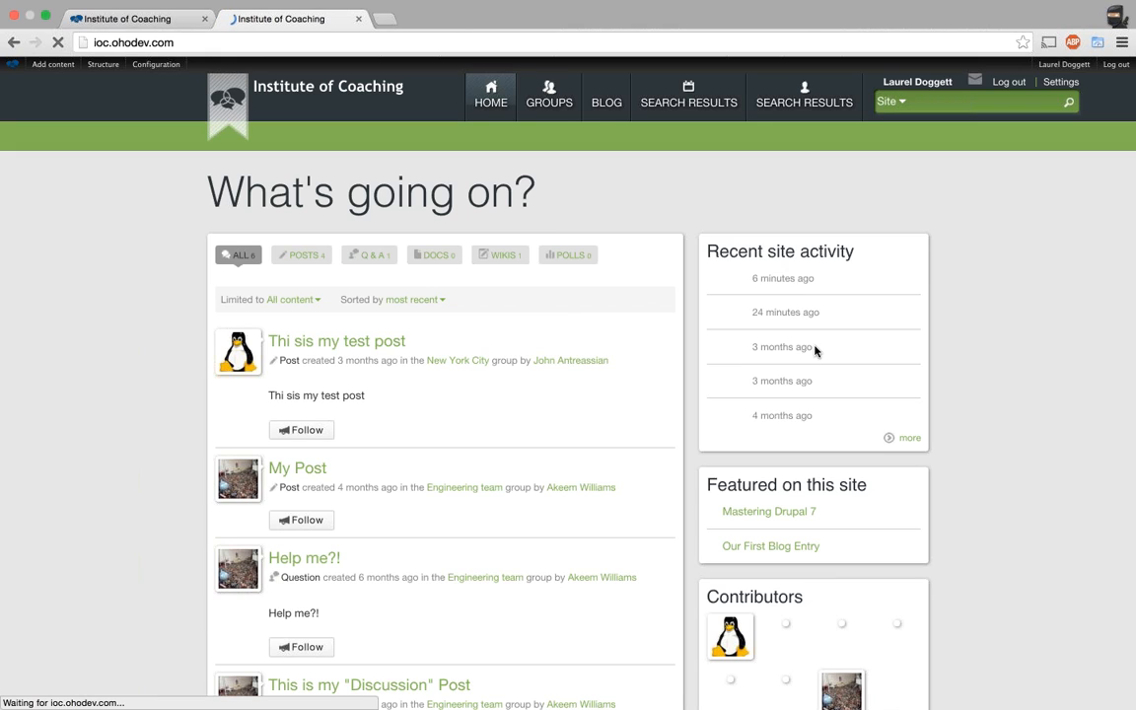
# Select the page address and heading, then return to the first tab's Institute of Coaching feed.
pyautogui.click(445, 47)
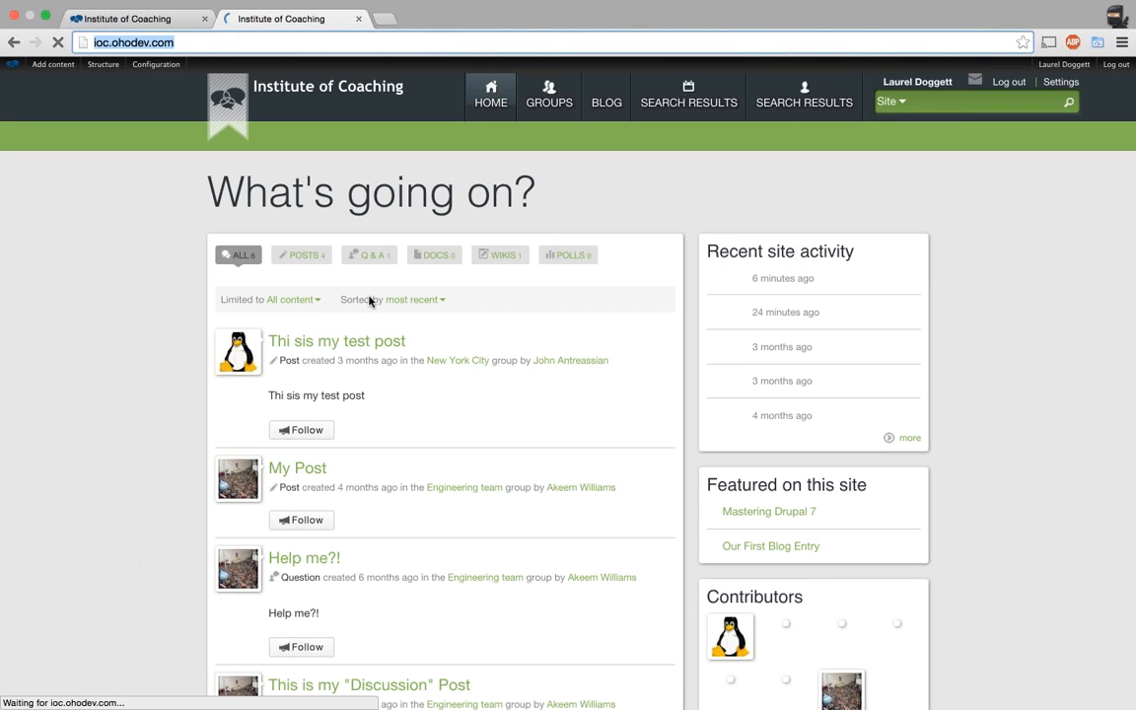
pyautogui.moveTo(196, 228); pyautogui.dragTo(570, 210)
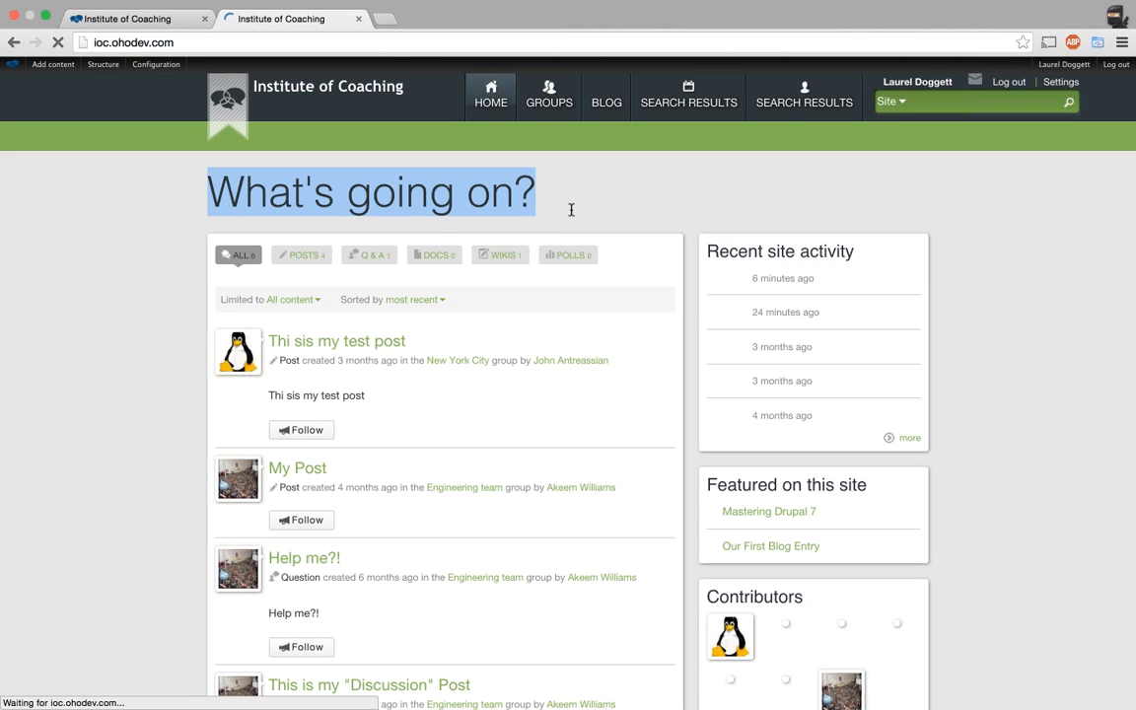
pyautogui.scroll(-2, 479, 365)
pyautogui.scroll(2, 480, 365)
pyautogui.click(151, 37)
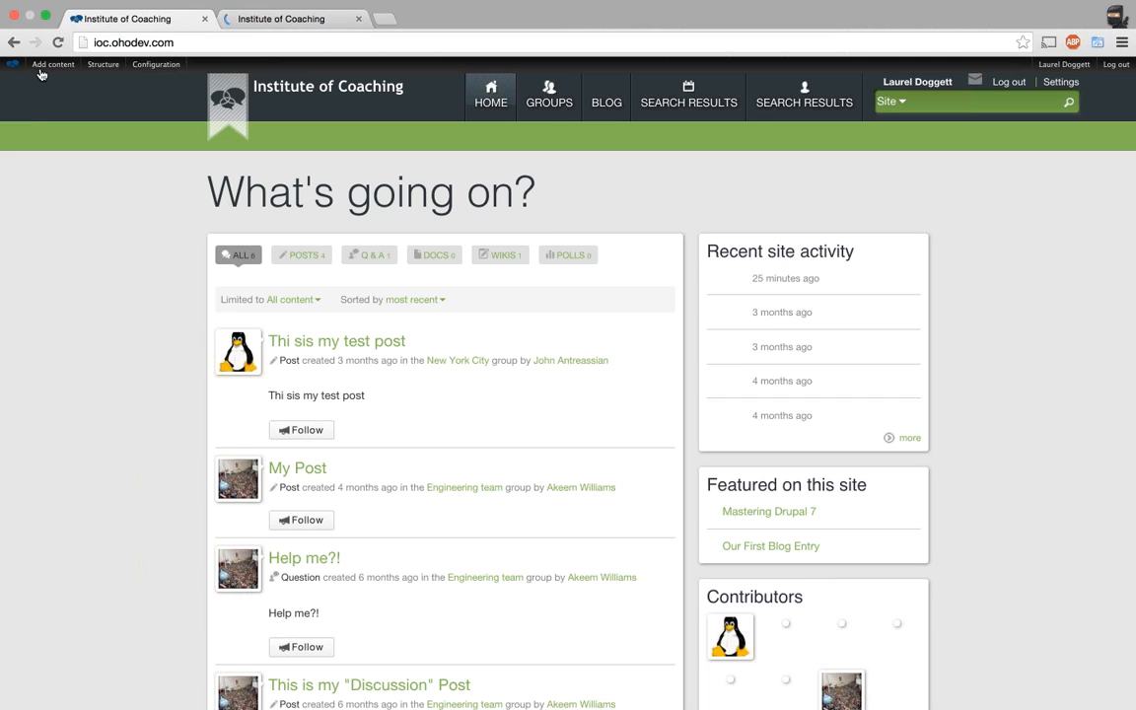
# Start a new Resource and drop down its Content Type list to review the available types.
pyautogui.moveTo(51, 66)
pyautogui.click(52, 170)
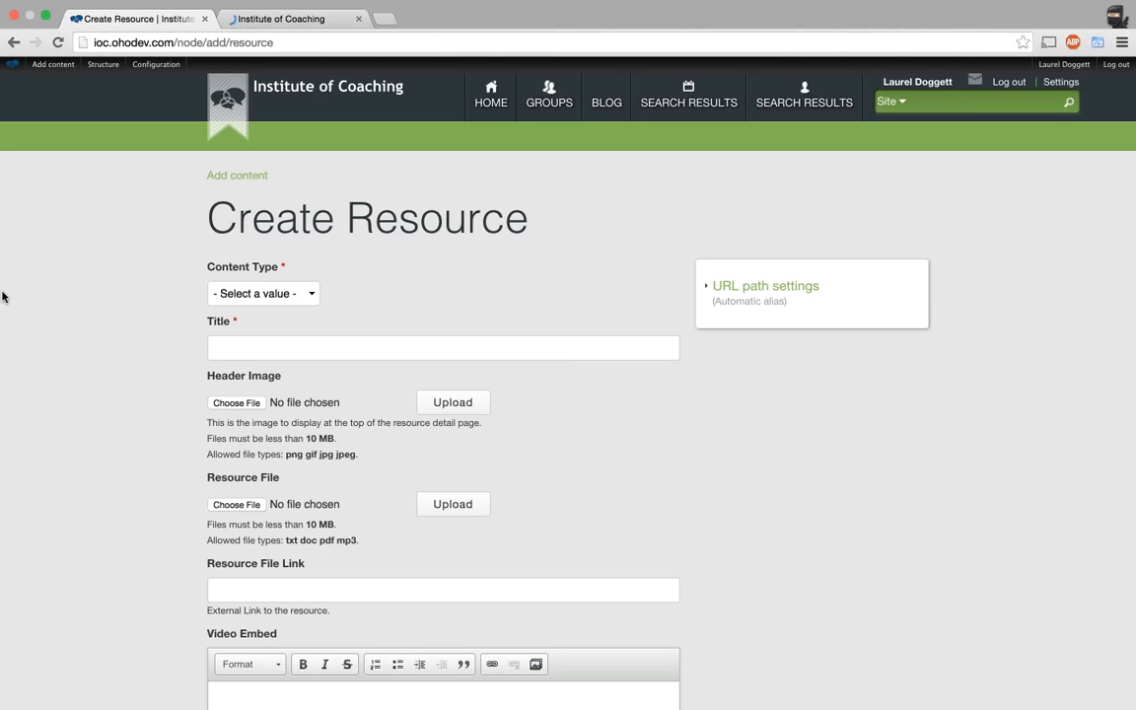
pyautogui.click(225, 292)
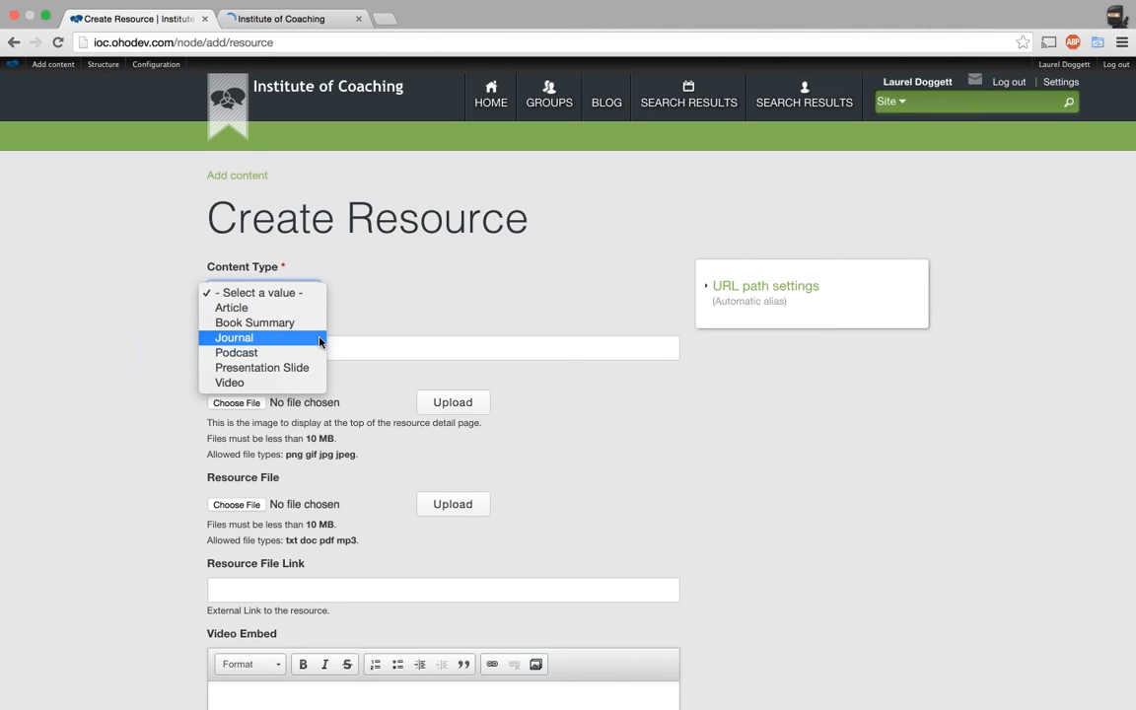
# Dismiss the Content Type list unchanged and bring the second Institute of Coaching tab forward.
pyautogui.click(401, 312)
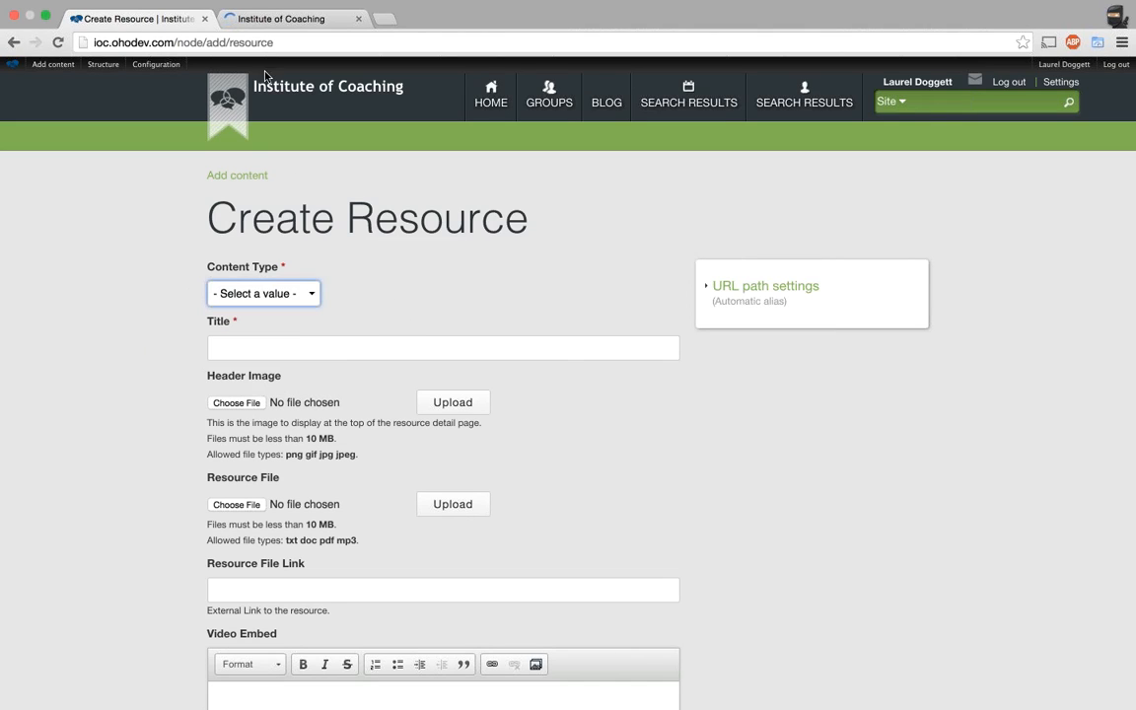
pyautogui.moveTo(70, 67)
pyautogui.click(308, 26)
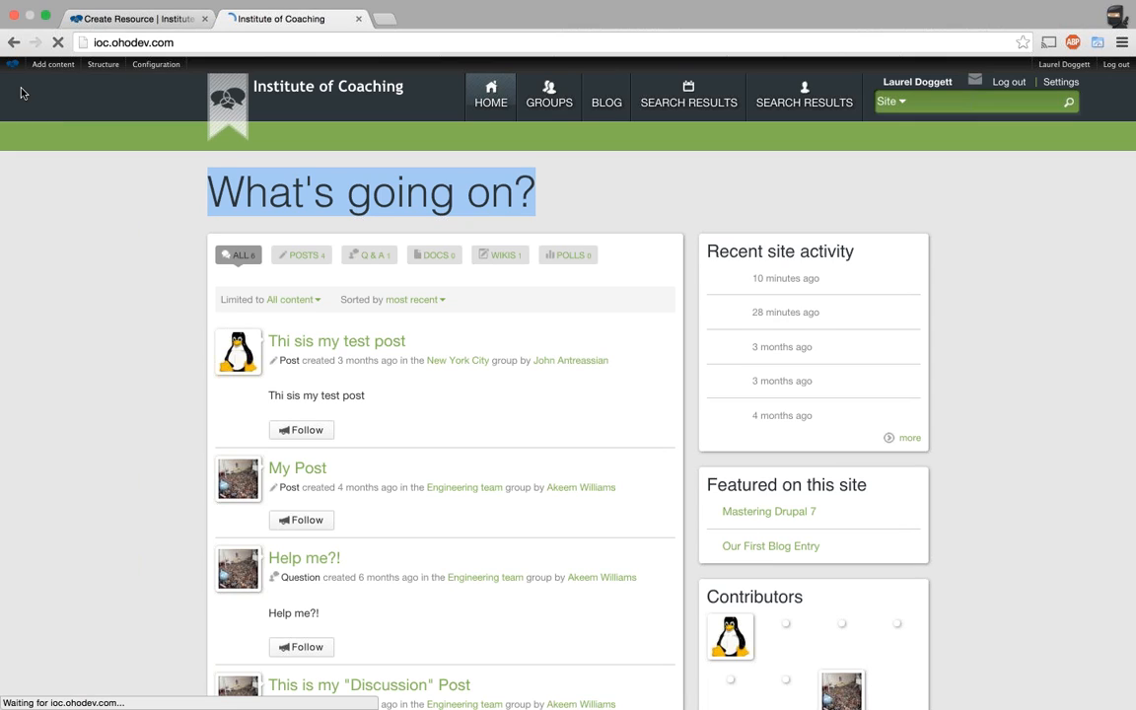
# Go back two pages to the Mastering Drupal 7 node/16/edit form.
pyautogui.click(13, 44)
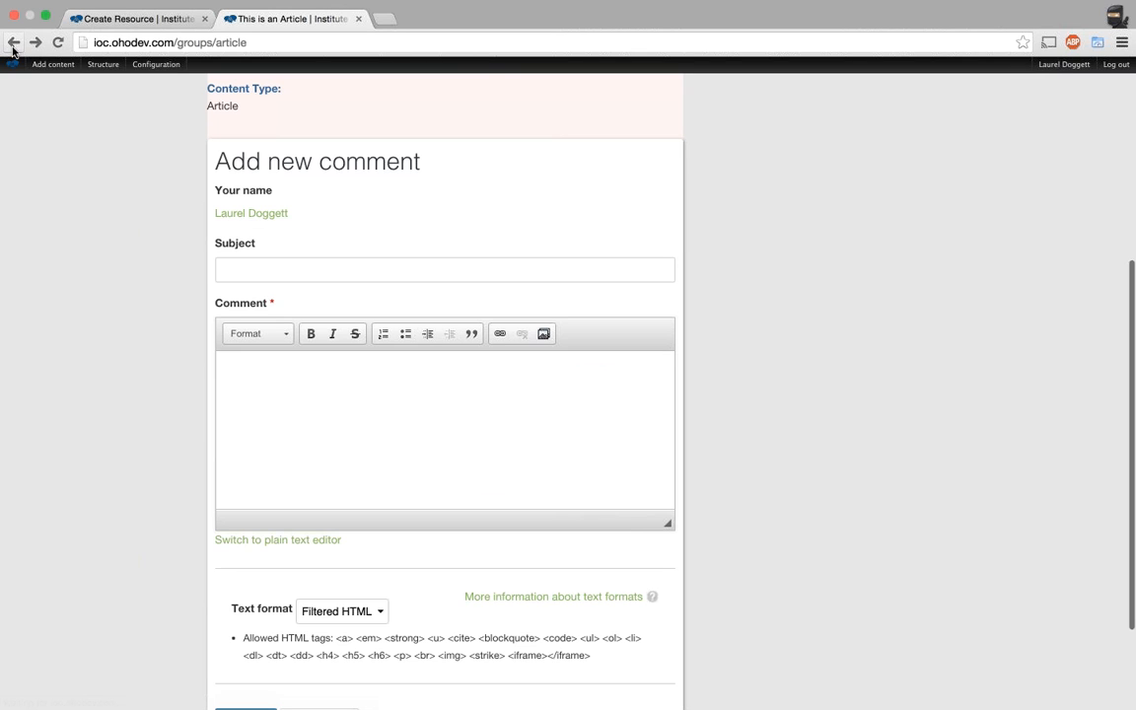
pyautogui.click(14, 43)
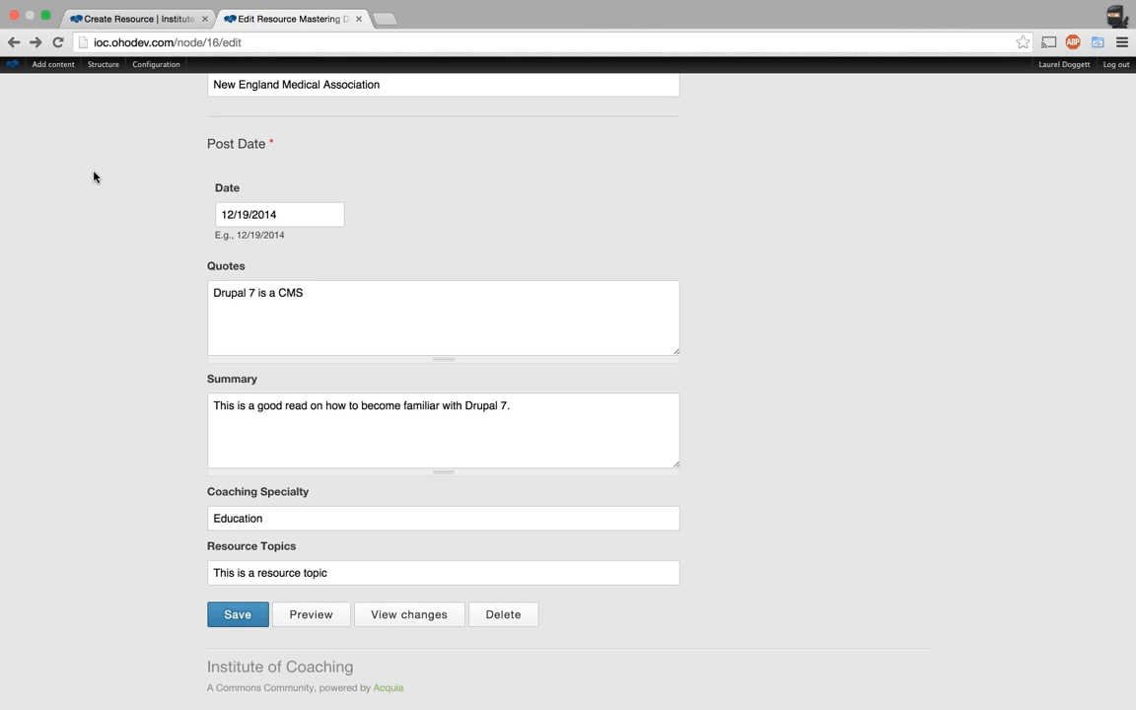
# Delete 'Education' from the Coaching Specialty field of Mastering Drupal 7.
pyautogui.scroll(3, 94, 177)
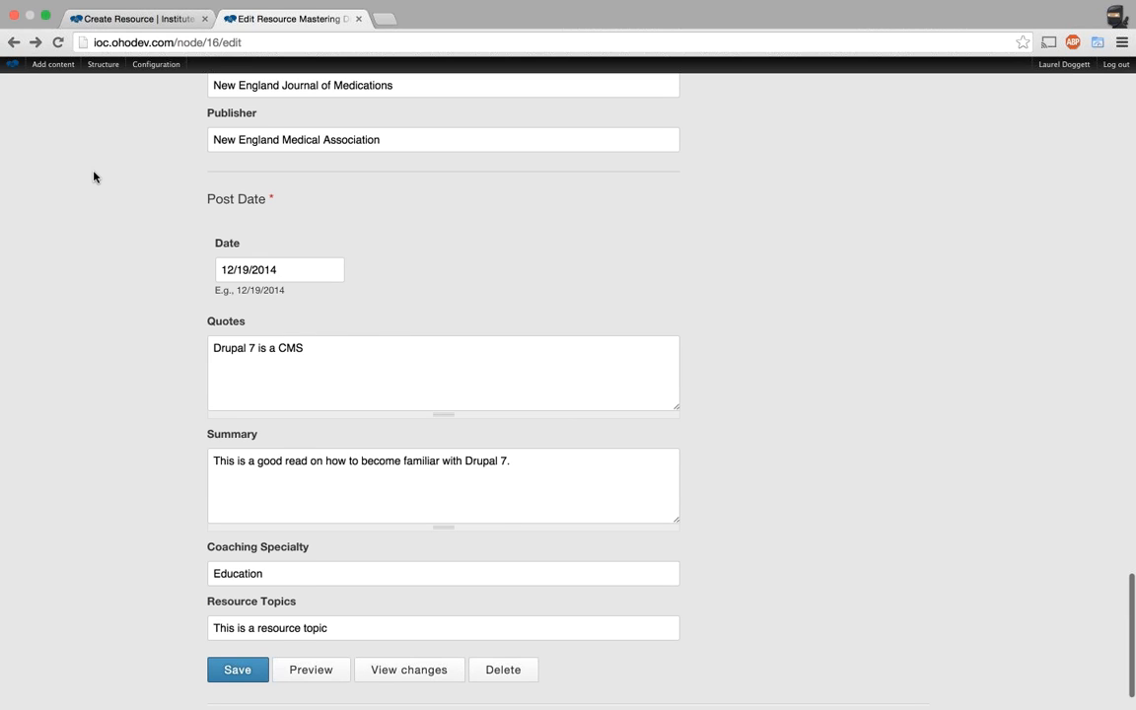
pyautogui.scroll(-3, 242, 513)
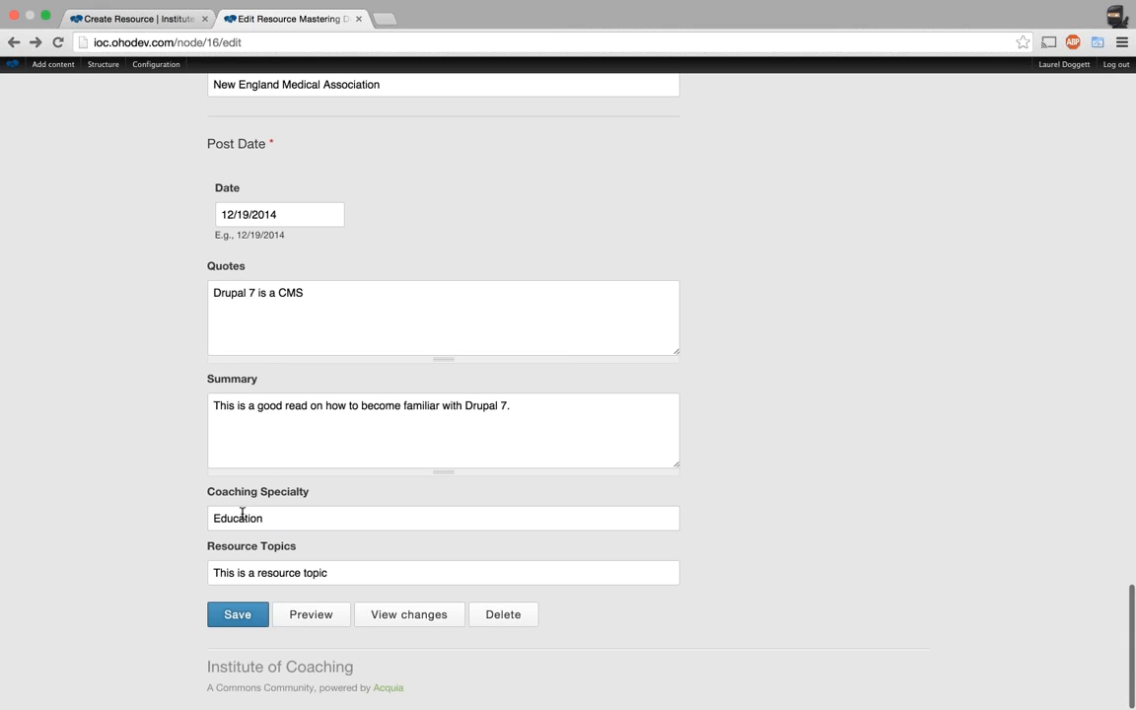
pyautogui.doubleClick(241, 512)
pyautogui.press('BackSpace')
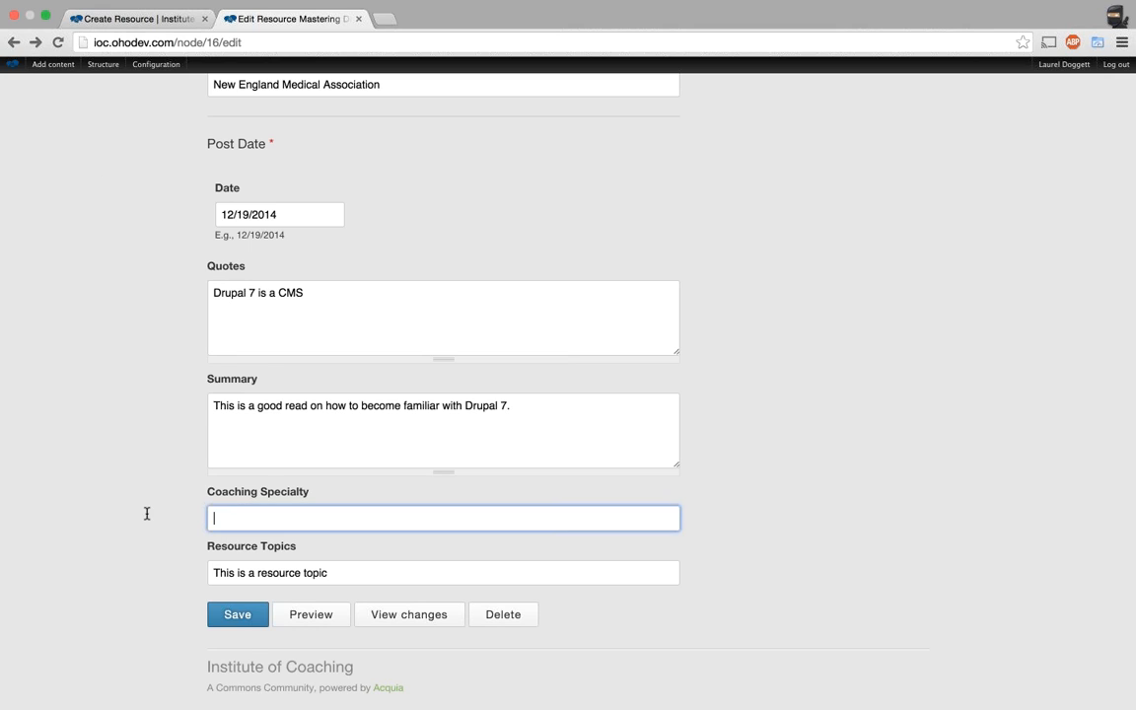